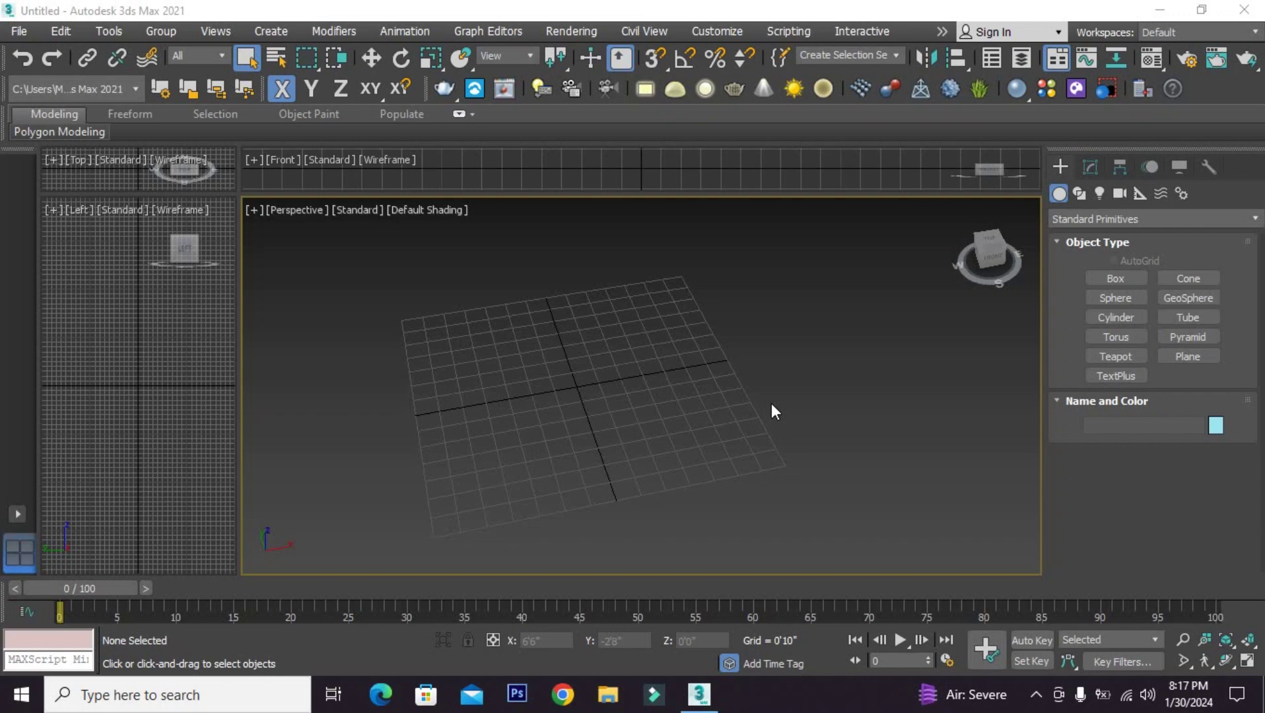
Draw a flat box on the perspective grid and a taller cube-shaped box beside it.
{"action": "left_click", "coordinate": [1102, 278]}
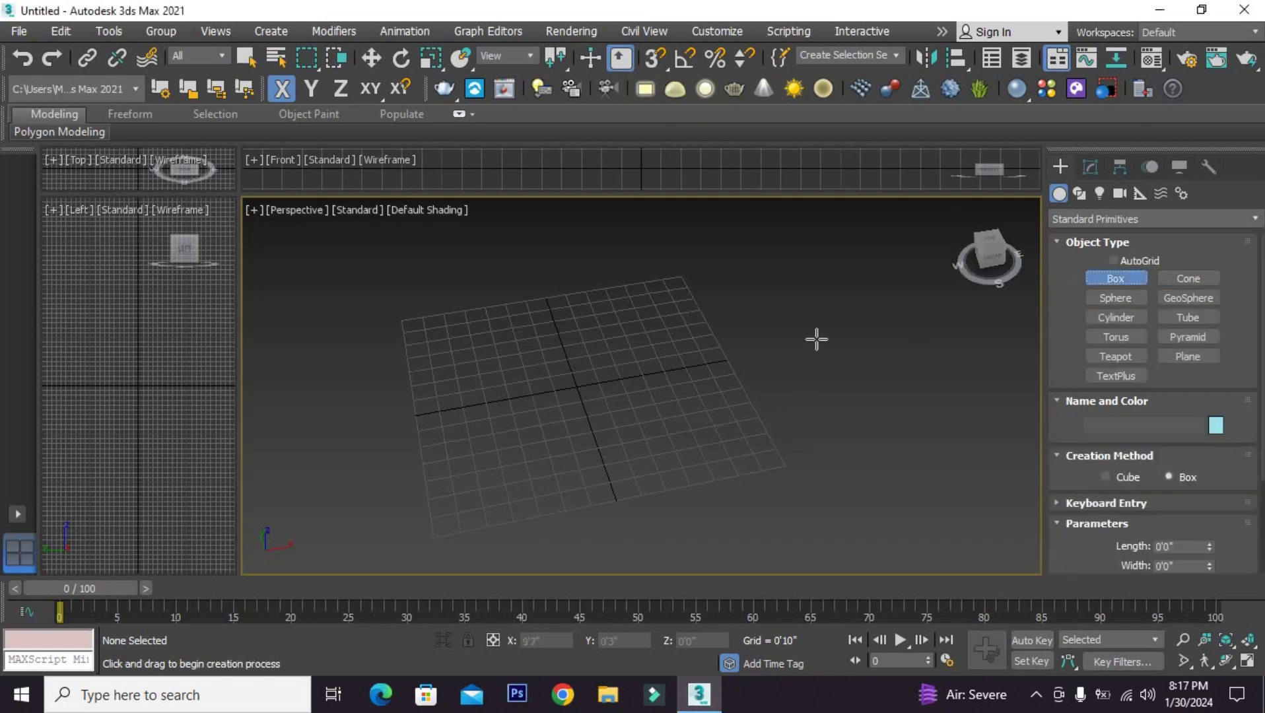
{"action": "left_click_drag", "start_coordinate": [817, 334], "coordinate": [786, 423]}
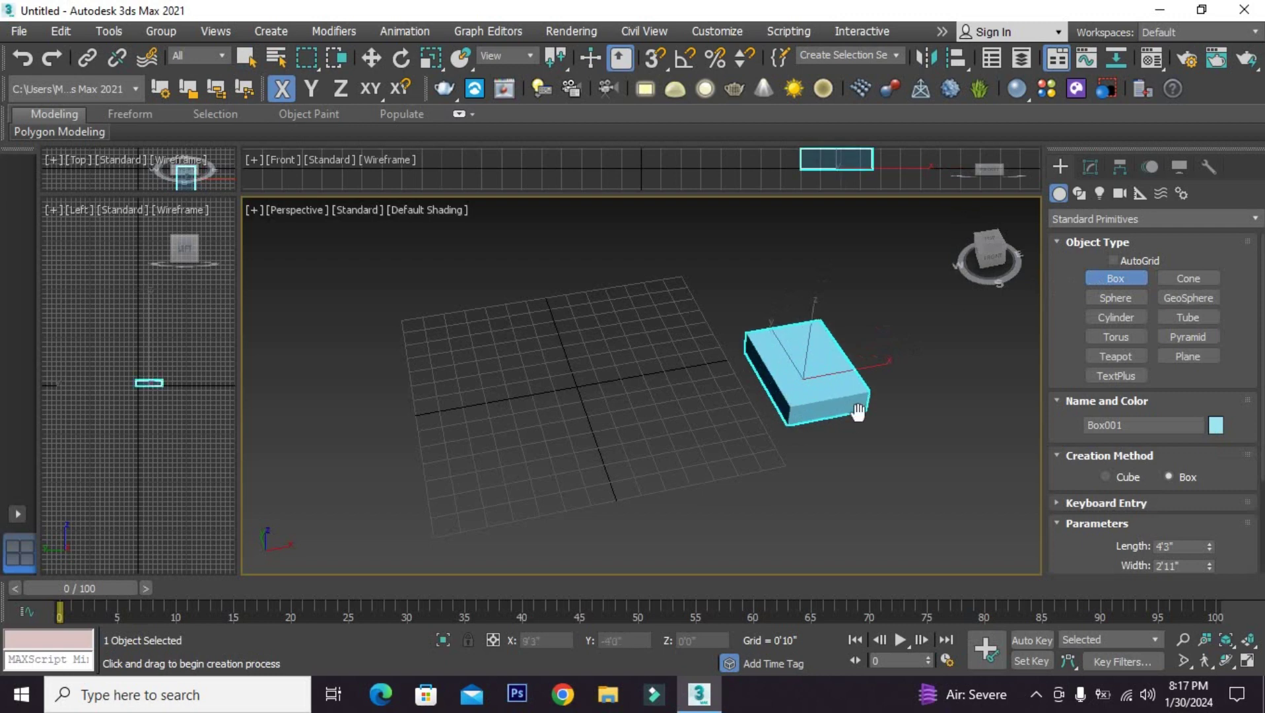
{"action": "middle_click_drag", "start_coordinate": [857, 411], "coordinate": [681, 408]}
{"action": "left_click_drag", "start_coordinate": [811, 325], "coordinate": [773, 406]}
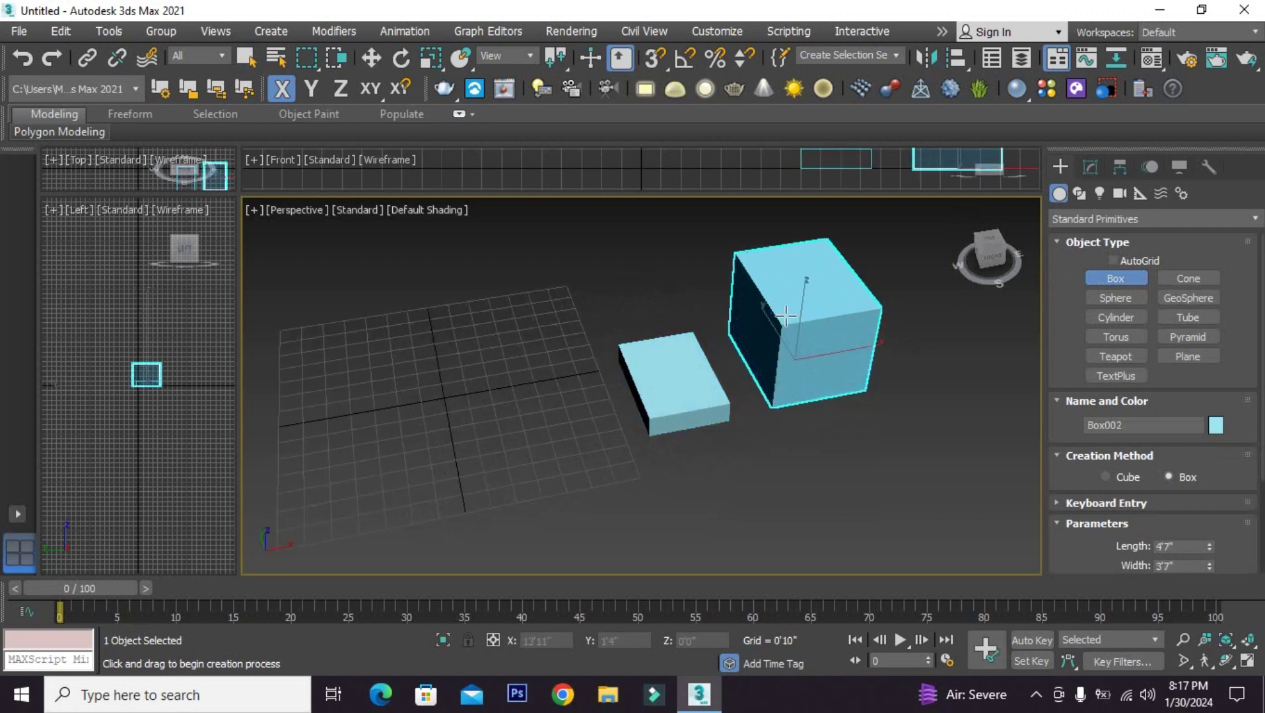
Reframe the view around the two boxes and finish box creation.
{"action": "scroll", "coordinate": [701, 410], "scroll_direction": "up", "scroll_amount": 2}
{"action": "scroll", "coordinate": [685, 407], "scroll_direction": "up", "scroll_amount": 2}
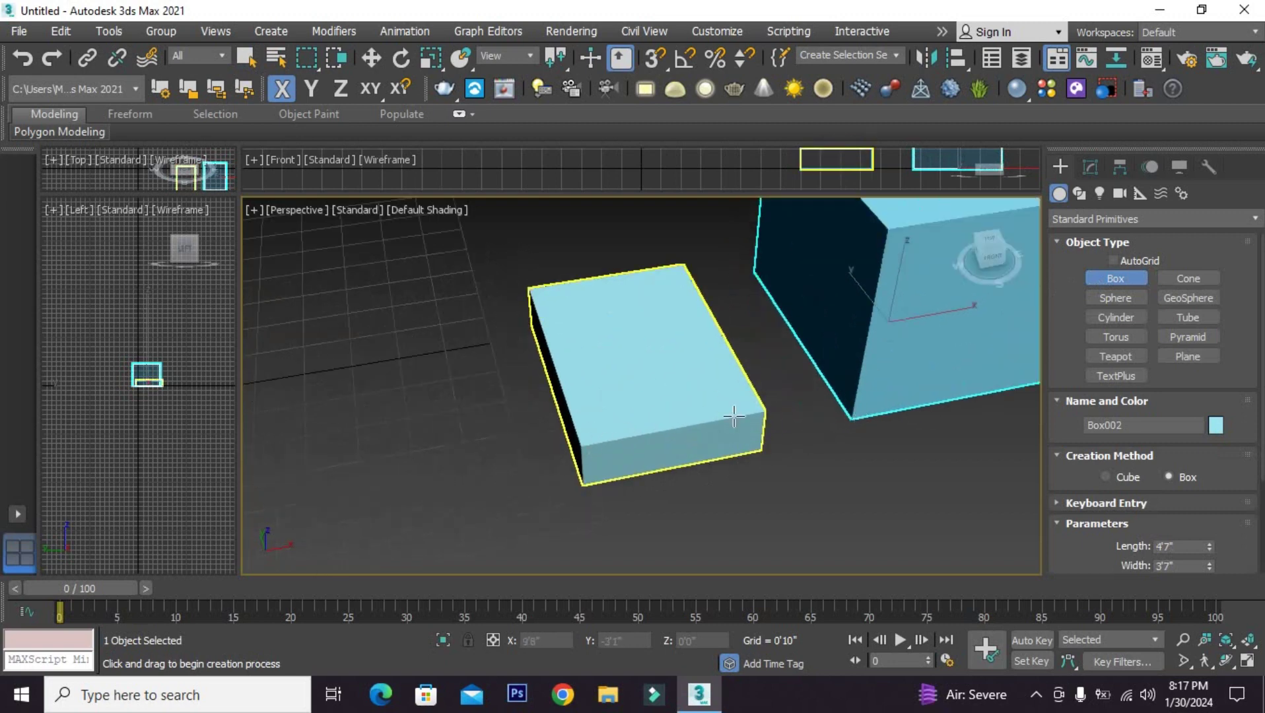
{"action": "scroll", "coordinate": [589, 430], "scroll_direction": "down", "scroll_amount": 2}
{"action": "scroll", "coordinate": [577, 416], "scroll_direction": "down", "scroll_amount": 2}
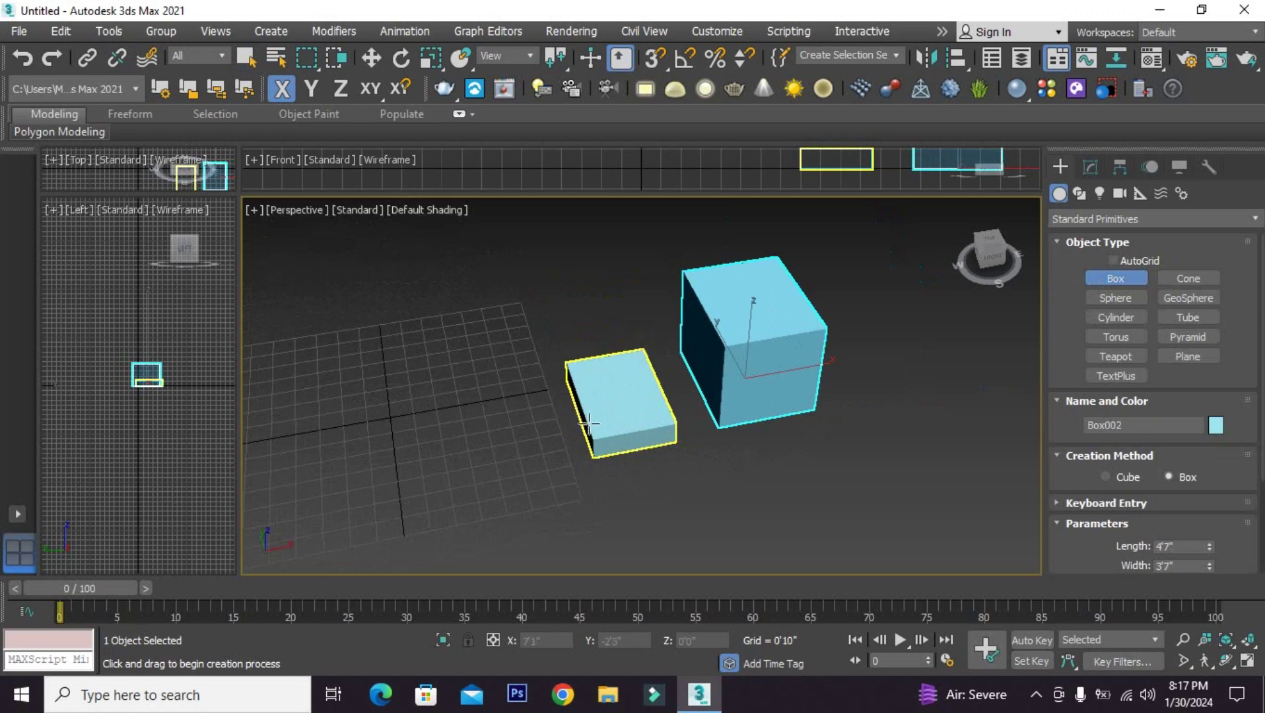
{"action": "middle_click_drag", "start_coordinate": [579, 418], "coordinate": [479, 425]}
{"action": "scroll", "coordinate": [479, 425], "scroll_direction": "down", "scroll_amount": 2}
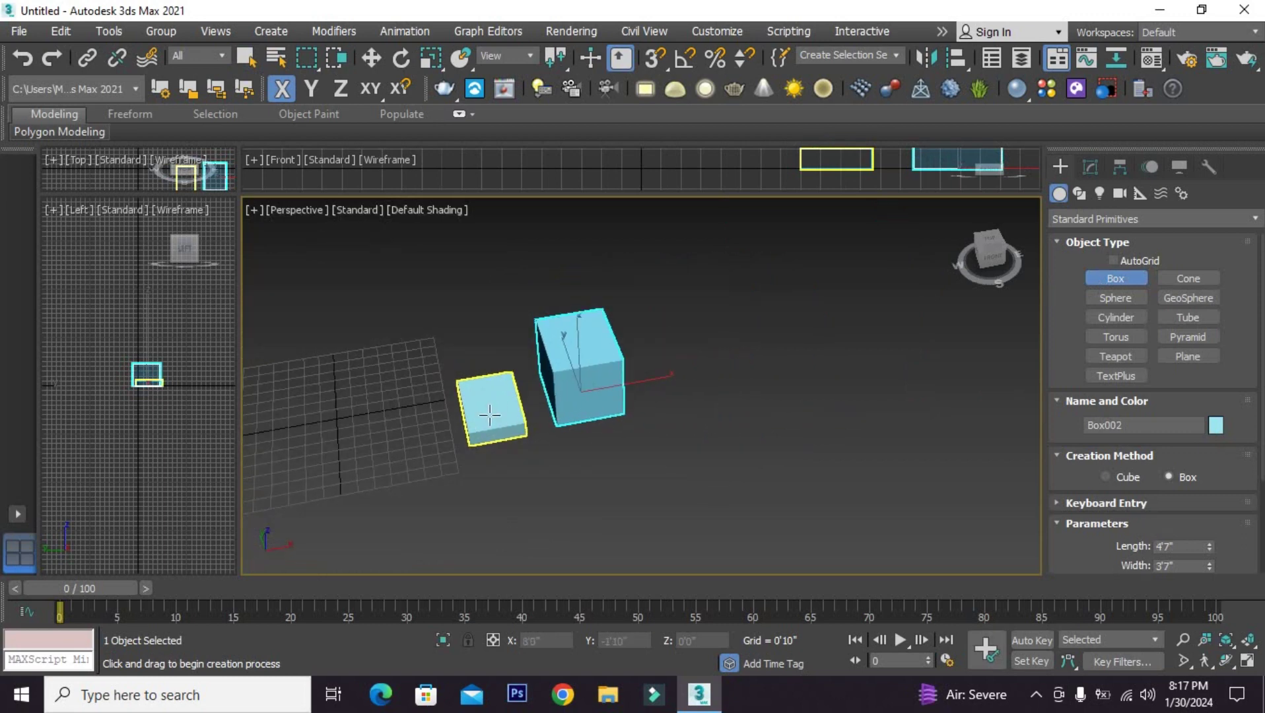
{"action": "scroll", "coordinate": [490, 415], "scroll_direction": "up", "scroll_amount": 3}
{"action": "scroll", "coordinate": [514, 412], "scroll_direction": "down", "scroll_amount": 3}
{"action": "scroll", "coordinate": [618, 357], "scroll_direction": "up", "scroll_amount": 2}
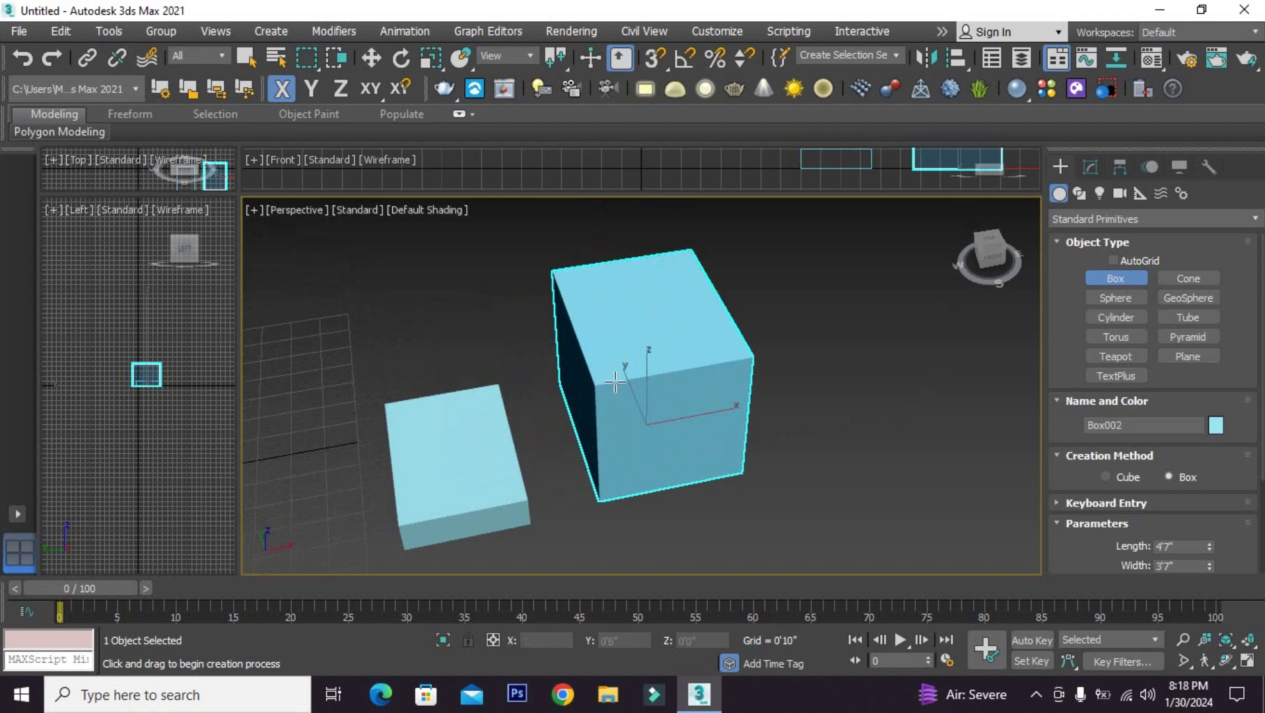
{"action": "scroll", "coordinate": [704, 265], "scroll_direction": "down", "scroll_amount": 2}
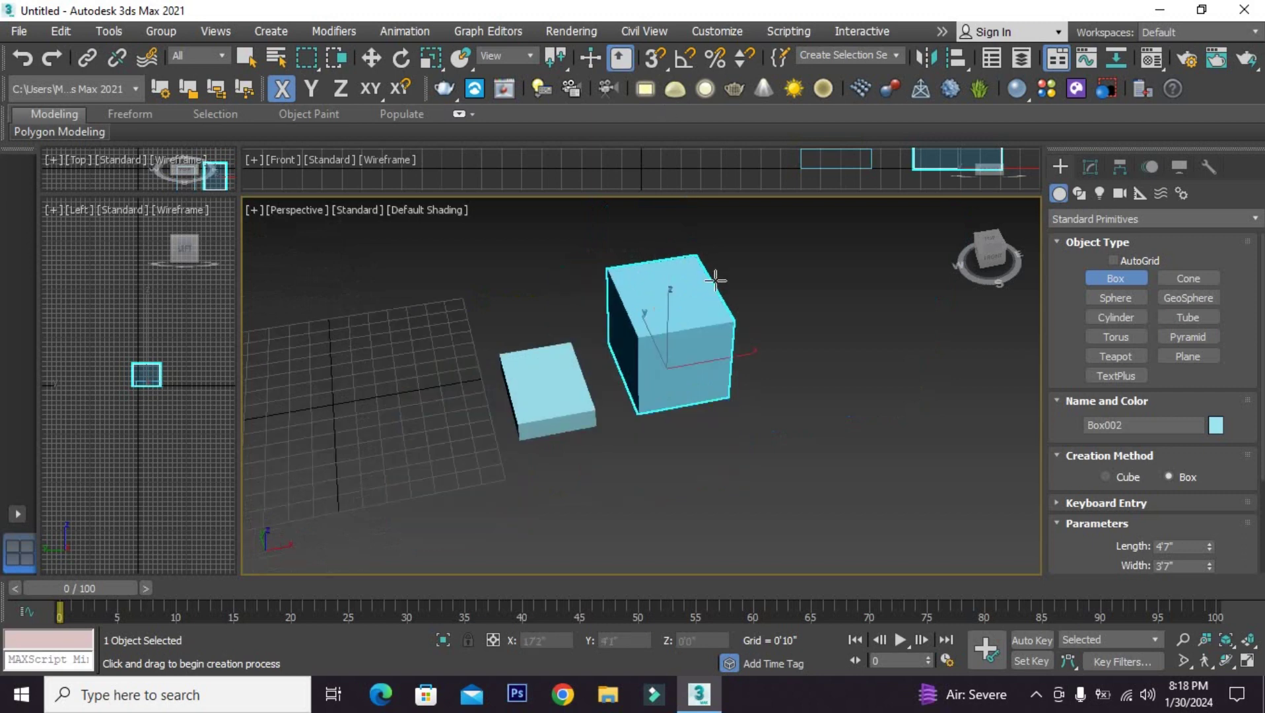
{"action": "scroll", "coordinate": [713, 291], "scroll_direction": "down", "scroll_amount": 1}
{"action": "middle_click_drag", "start_coordinate": [678, 343], "coordinate": [684, 346]}
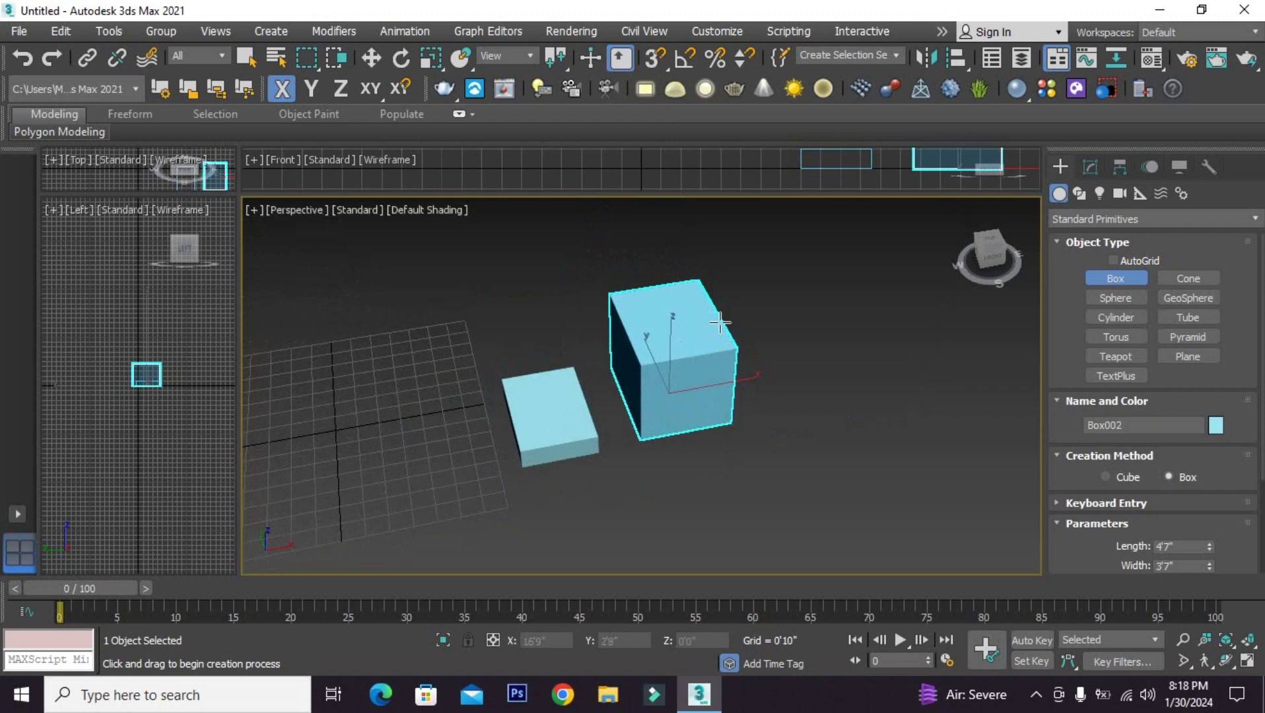
{"action": "scroll", "coordinate": [694, 336], "scroll_direction": "down", "scroll_amount": 2}
{"action": "left_click", "coordinate": [246, 58]}
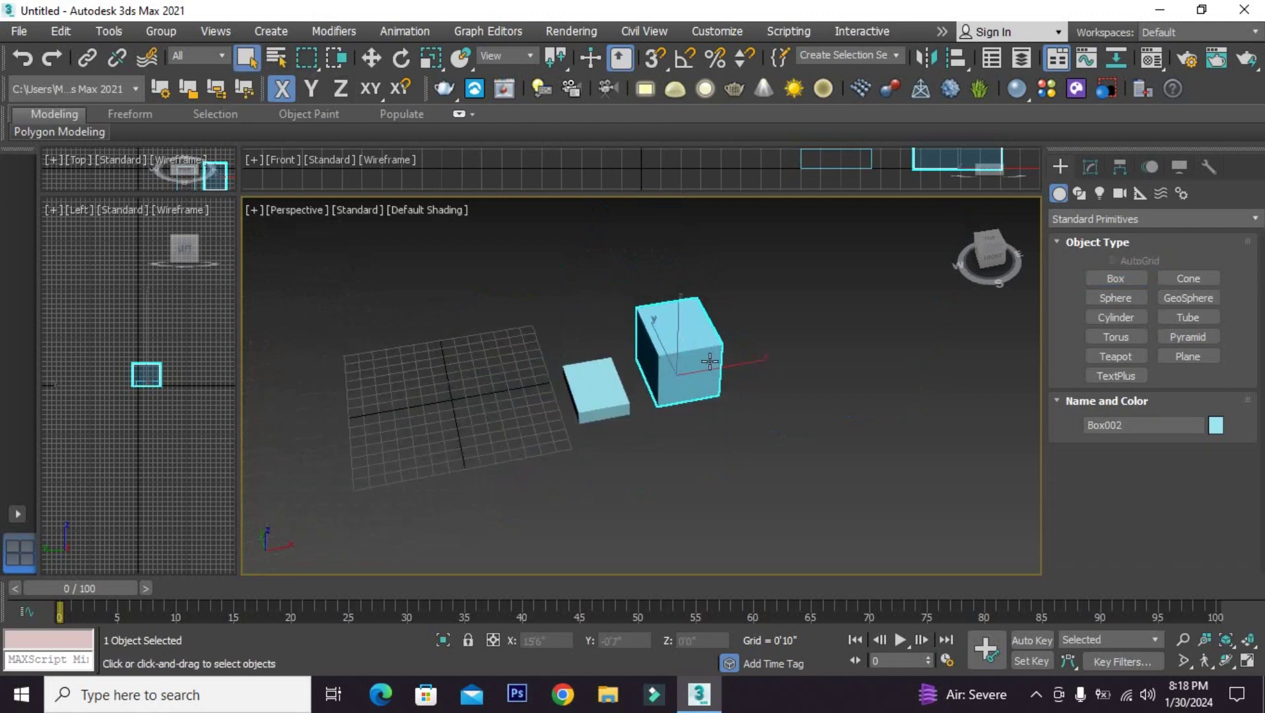
Draw a tall, narrow Box003 standing to the right of the cube.
{"action": "middle_click_drag", "start_coordinate": [710, 361], "coordinate": [678, 367]}
{"action": "left_click", "coordinate": [1116, 278]}
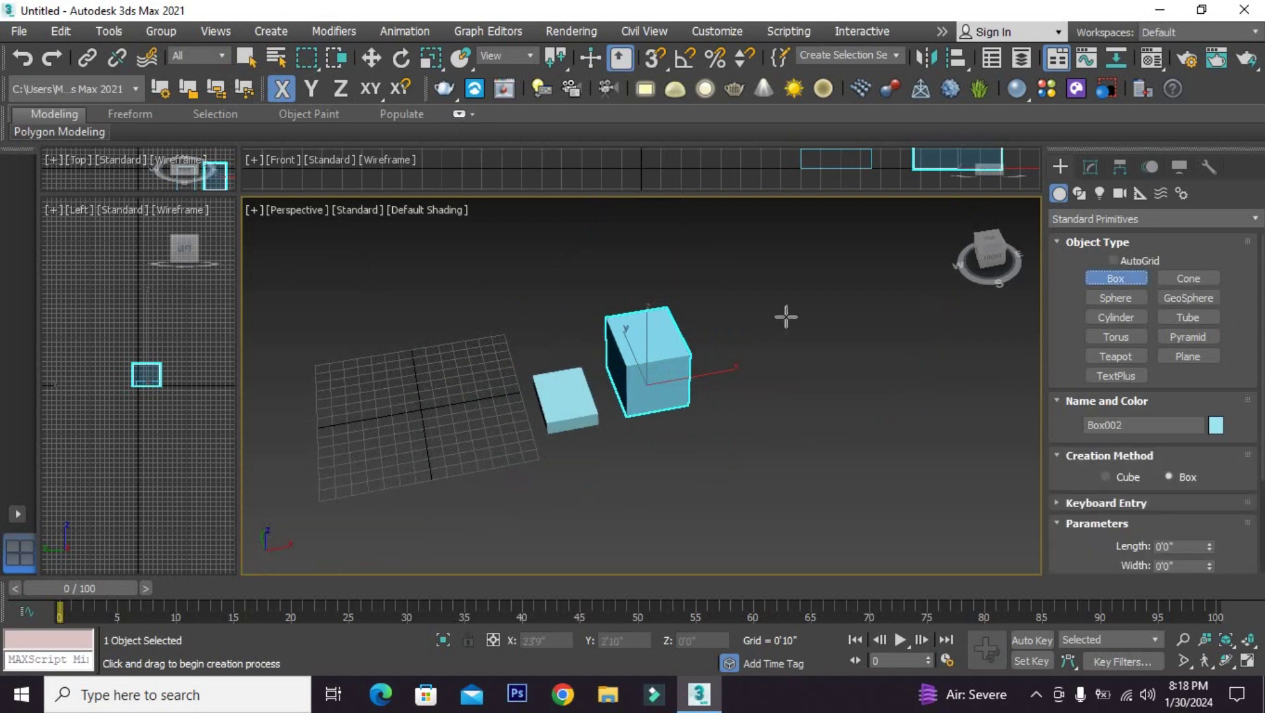
{"action": "left_click_drag", "start_coordinate": [743, 344], "coordinate": [726, 380]}
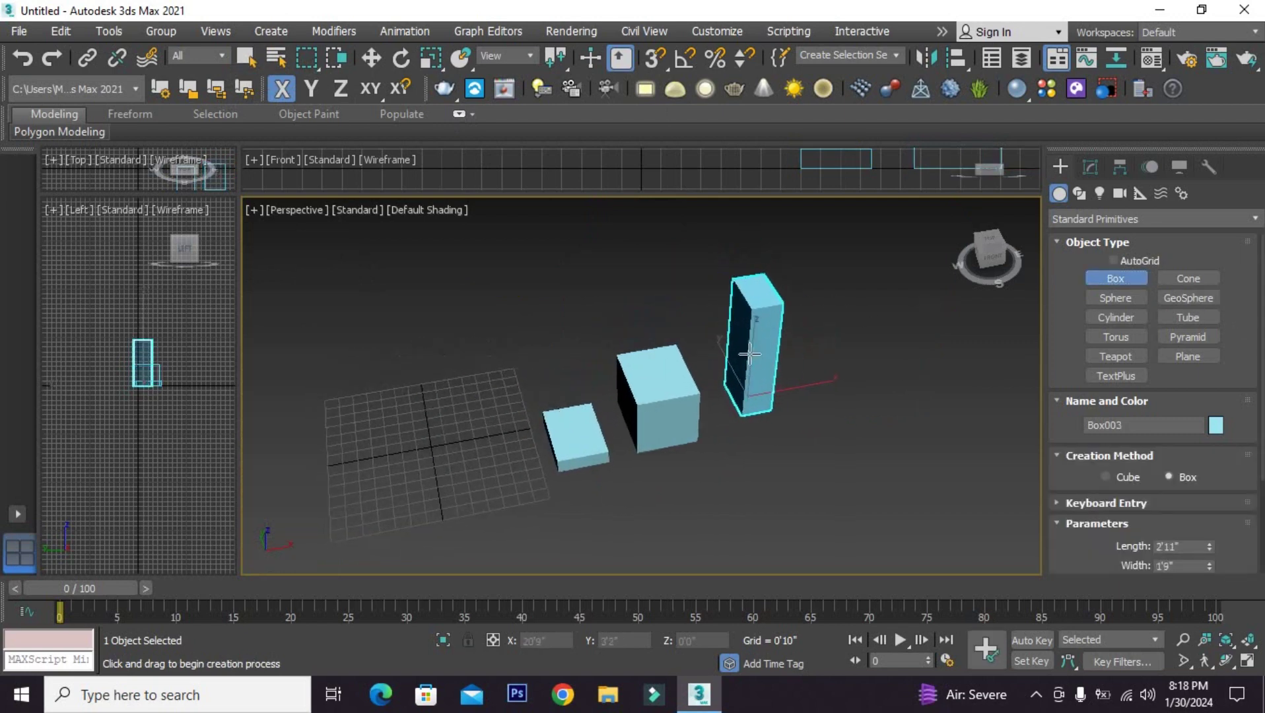
{"action": "scroll", "coordinate": [702, 432], "scroll_direction": "up", "scroll_amount": 2}
{"action": "middle_click_drag", "start_coordinate": [593, 468], "coordinate": [625, 449]}
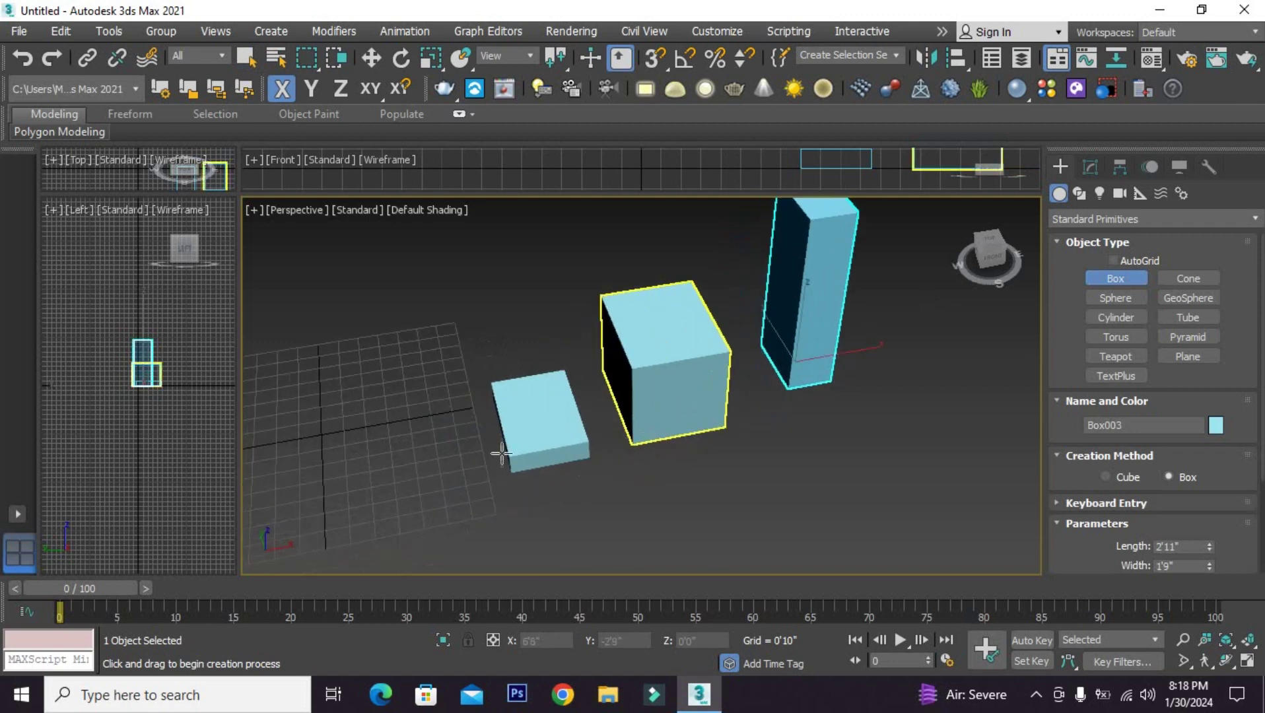
{"action": "scroll", "coordinate": [510, 457], "scroll_direction": "up", "scroll_amount": 3}
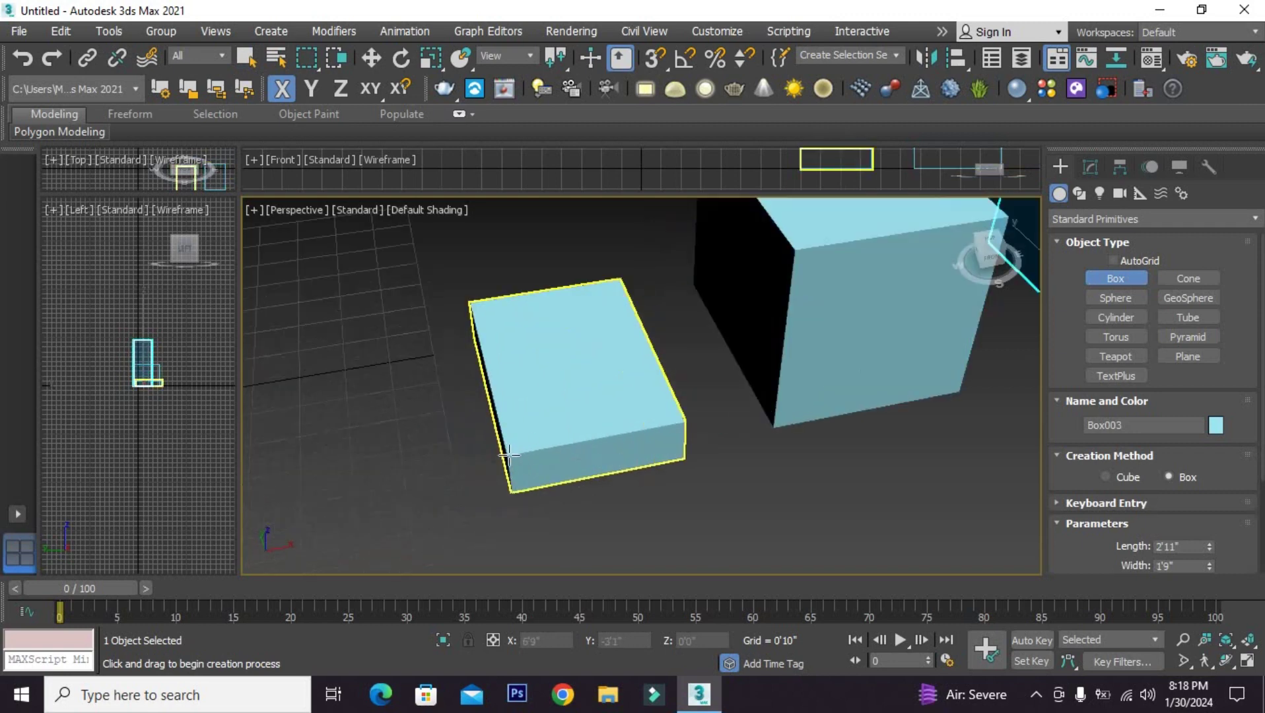
{"action": "scroll", "coordinate": [508, 456], "scroll_direction": "down", "scroll_amount": 3}
{"action": "scroll", "coordinate": [554, 450], "scroll_direction": "down", "scroll_amount": 2}
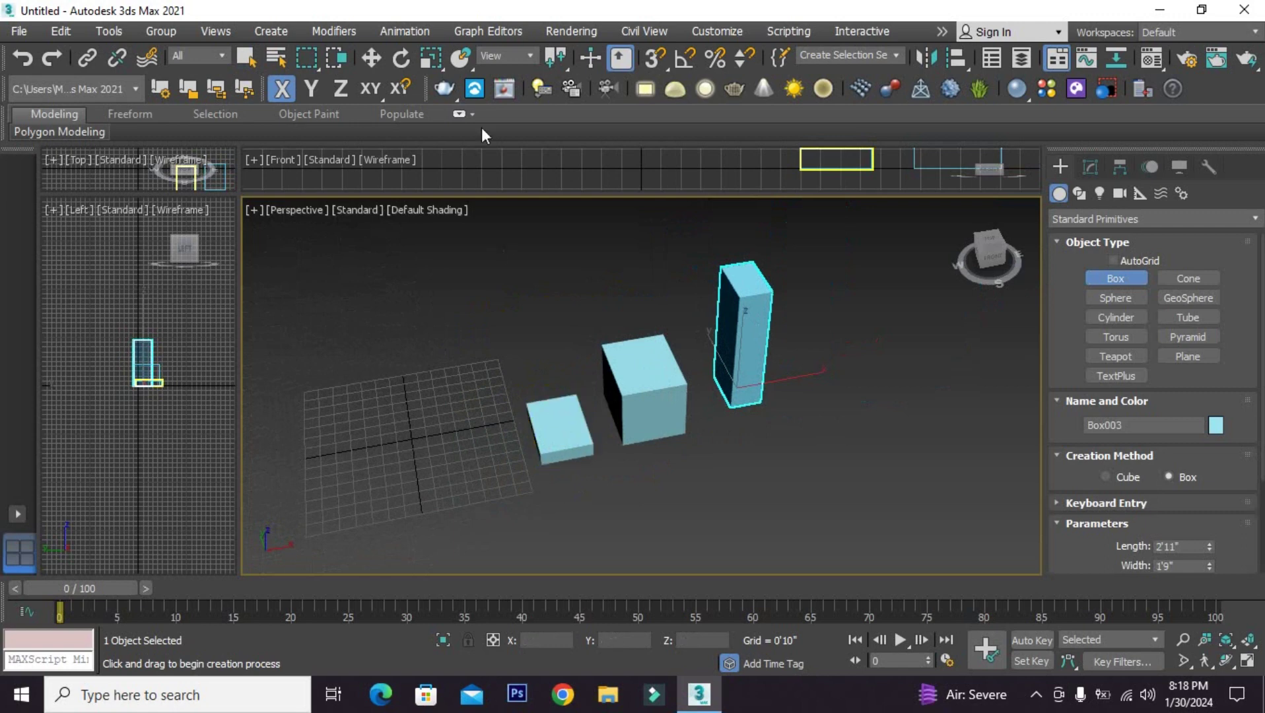
{"action": "left_click", "coordinate": [371, 58]}
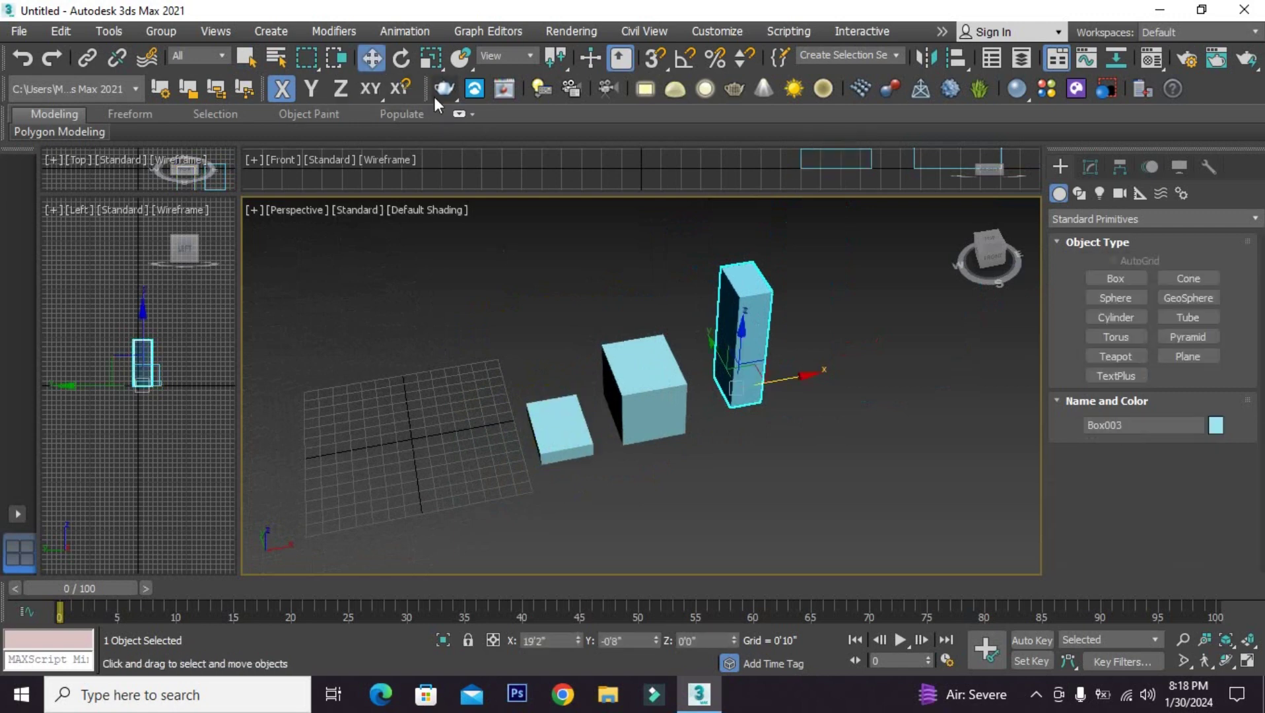
Choose 3D snapping from the Snaps flyout and leave Snaps Toggle on.
{"action": "mouse_move", "coordinate": [648, 59]}
{"action": "left_mouse_down"}
{"action": "mouse_move", "coordinate": [656, 147]}
{"action": "mouse_move", "coordinate": [655, 116]}
{"action": "left_mouse_up"}
{"action": "left_click_drag", "start_coordinate": [650, 65], "coordinate": [654, 82]}
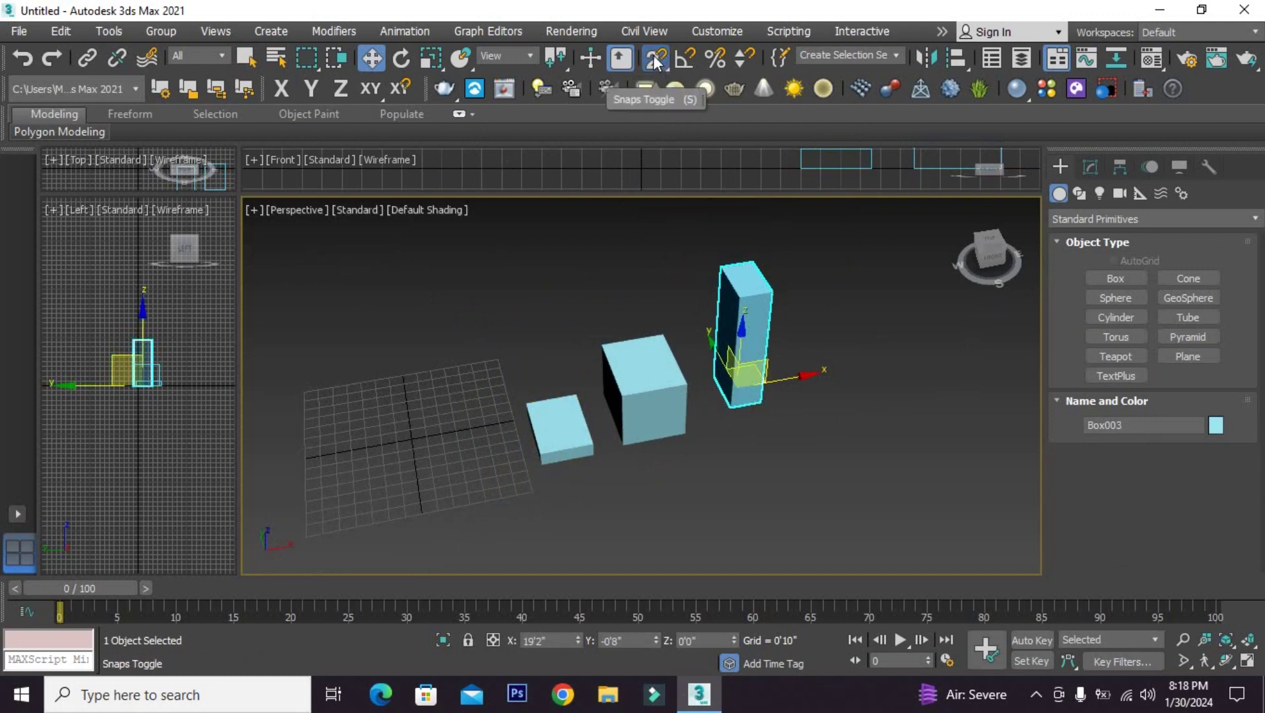
{"action": "left_click_drag", "start_coordinate": [660, 64], "coordinate": [661, 70]}
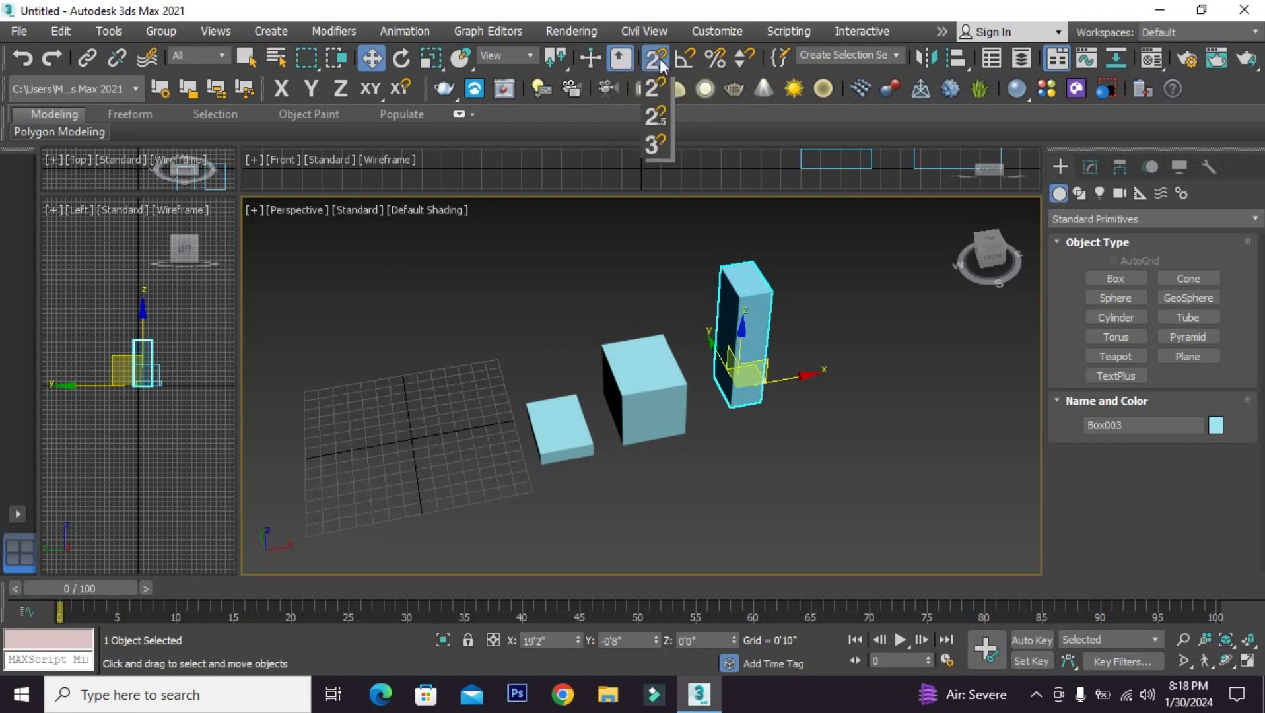
{"action": "left_click_drag", "start_coordinate": [659, 58], "coordinate": [655, 143]}
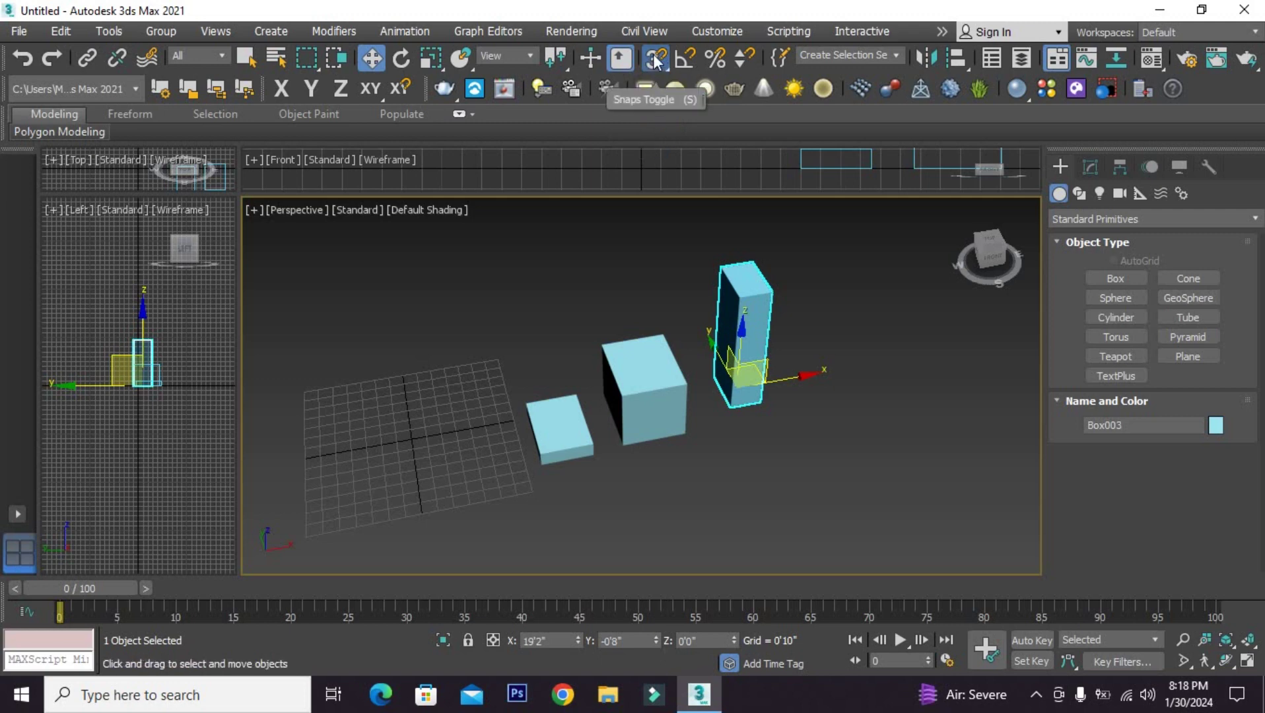
{"action": "left_click", "coordinate": [656, 59]}
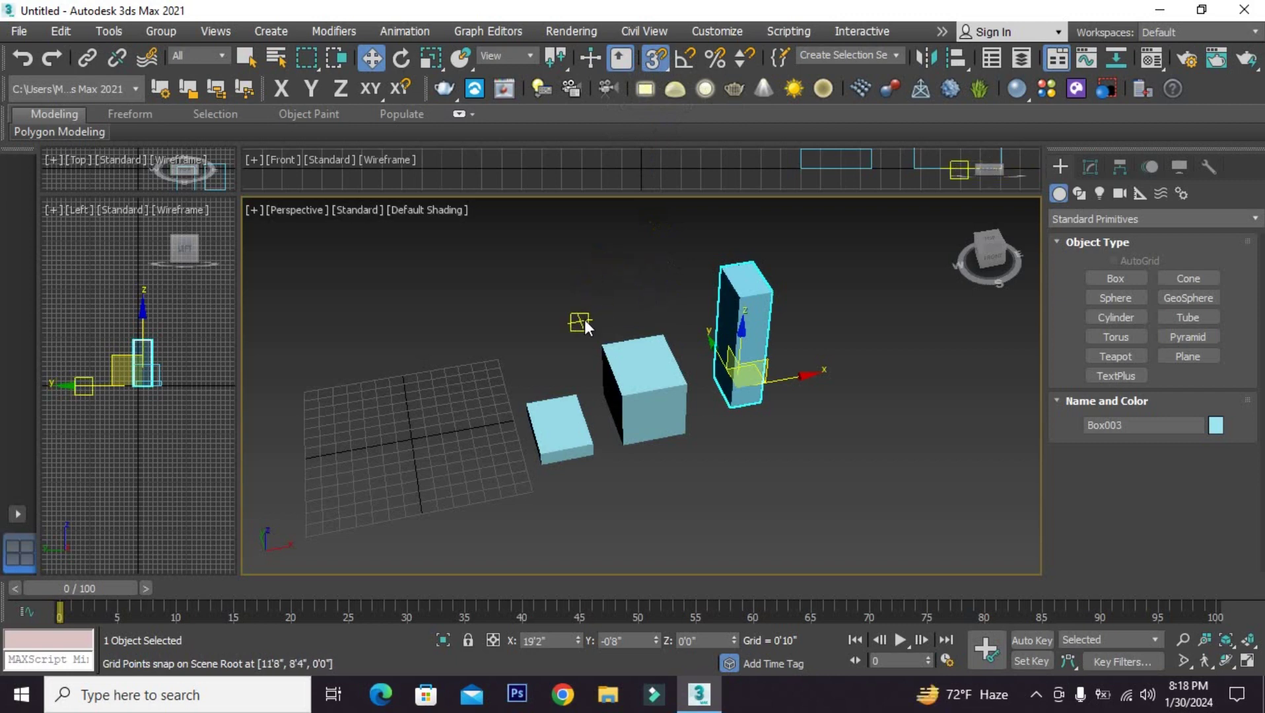
{"action": "left_click", "coordinate": [656, 58]}
{"action": "key", "text": "F5"}
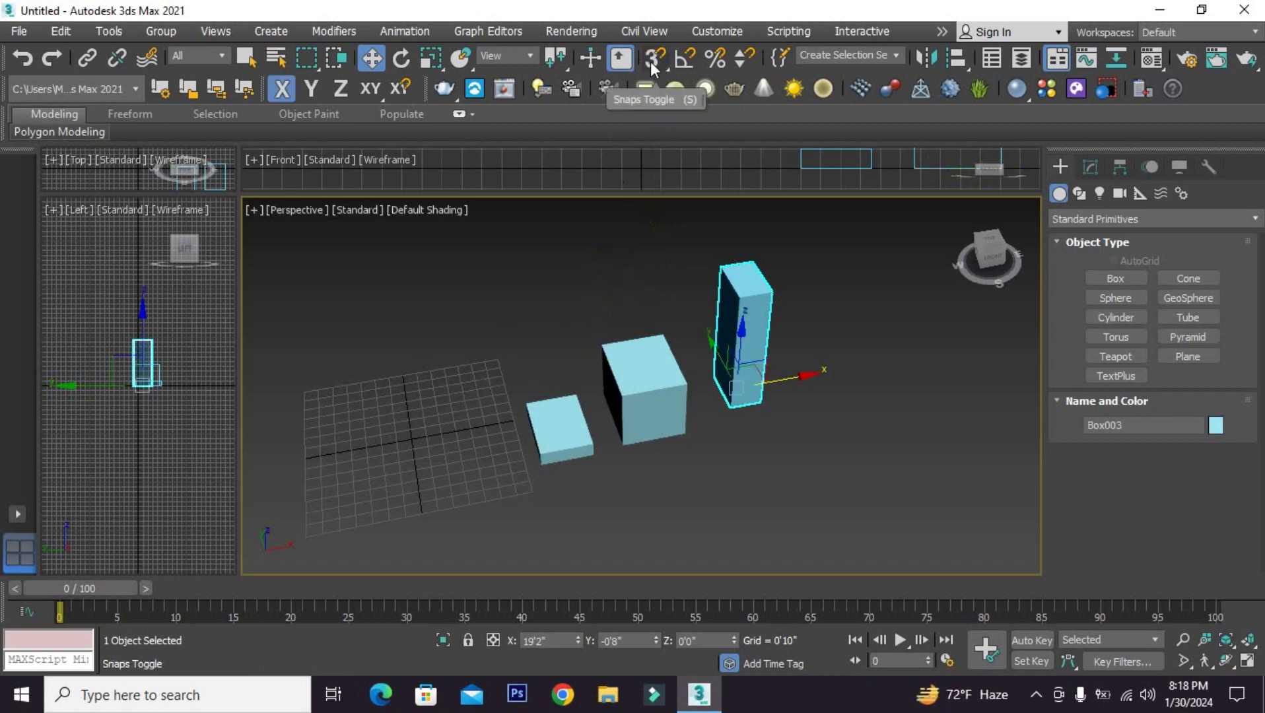
{"action": "left_click", "coordinate": [650, 61]}
Snap Box002's bottom corner onto Box001's top corner, resting it at 0'9" height.
{"action": "left_click", "coordinate": [636, 421]}
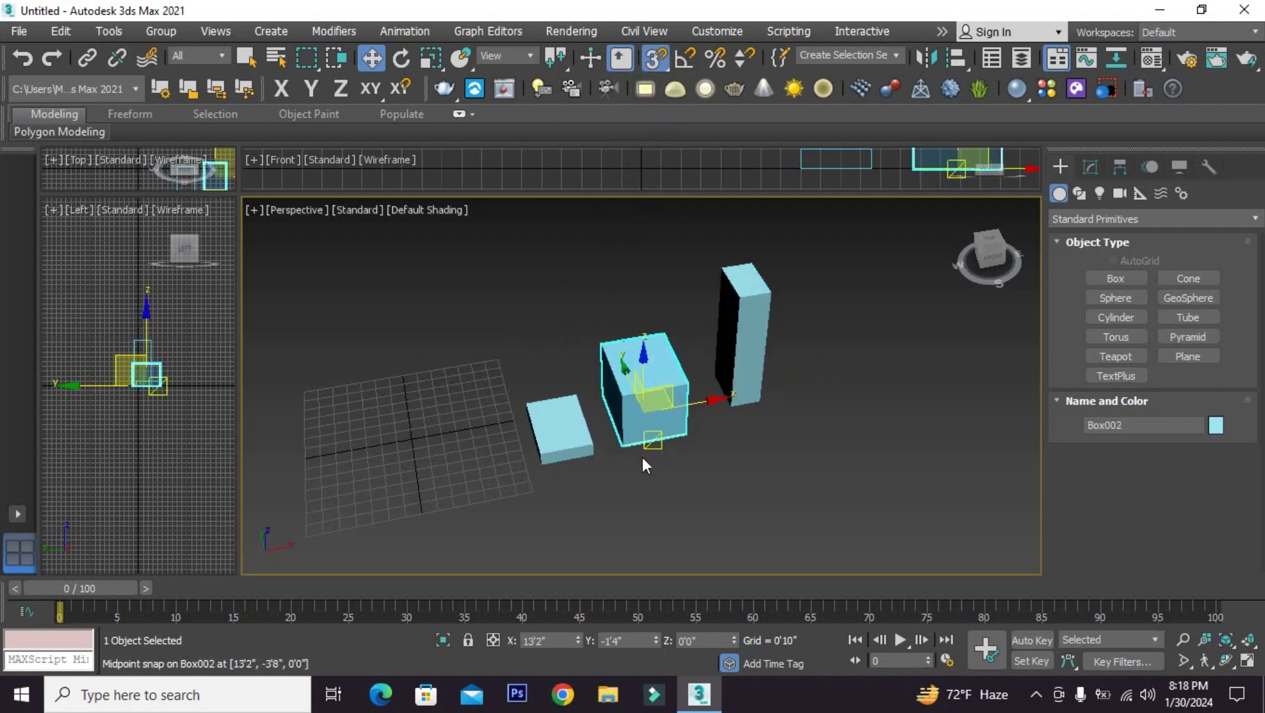
{"action": "scroll", "coordinate": [640, 456], "scroll_direction": "up", "scroll_amount": 10}
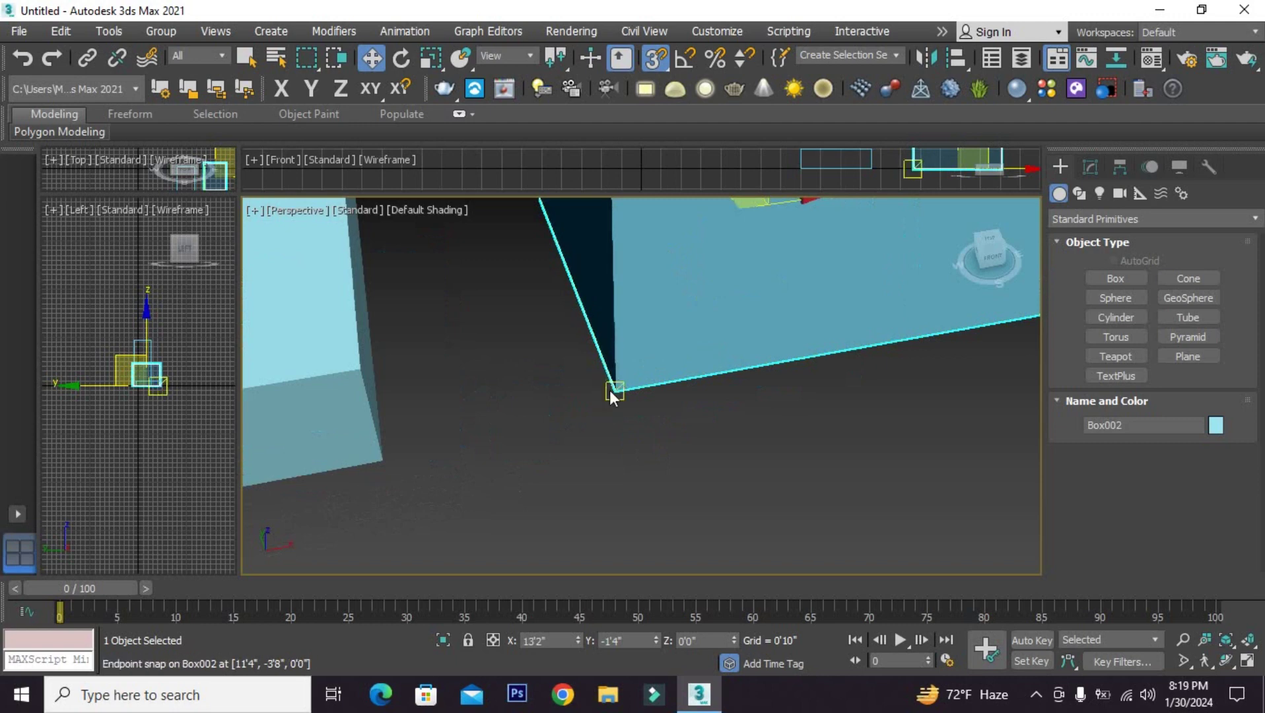
{"action": "scroll", "coordinate": [610, 391], "scroll_direction": "down", "scroll_amount": 10}
{"action": "scroll", "coordinate": [601, 396], "scroll_direction": "up", "scroll_amount": 8}
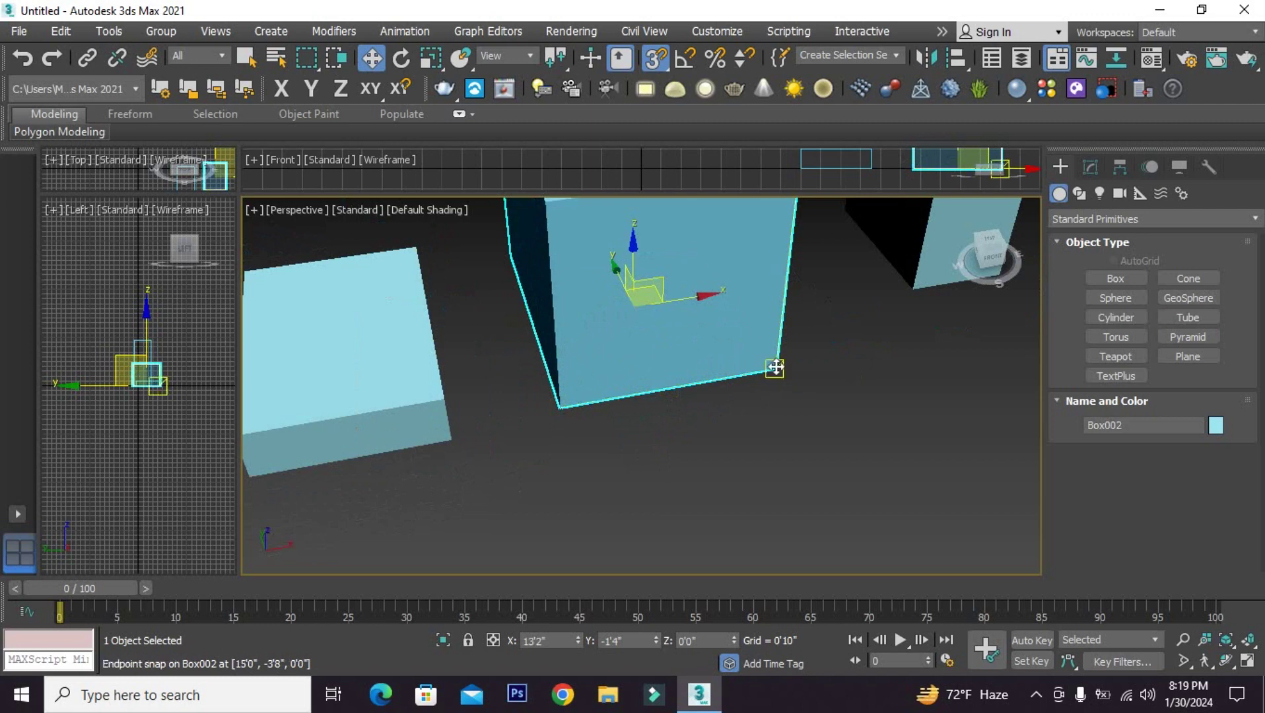
{"action": "scroll", "coordinate": [759, 389], "scroll_direction": "down", "scroll_amount": 10}
{"action": "scroll", "coordinate": [728, 395], "scroll_direction": "up", "scroll_amount": 9}
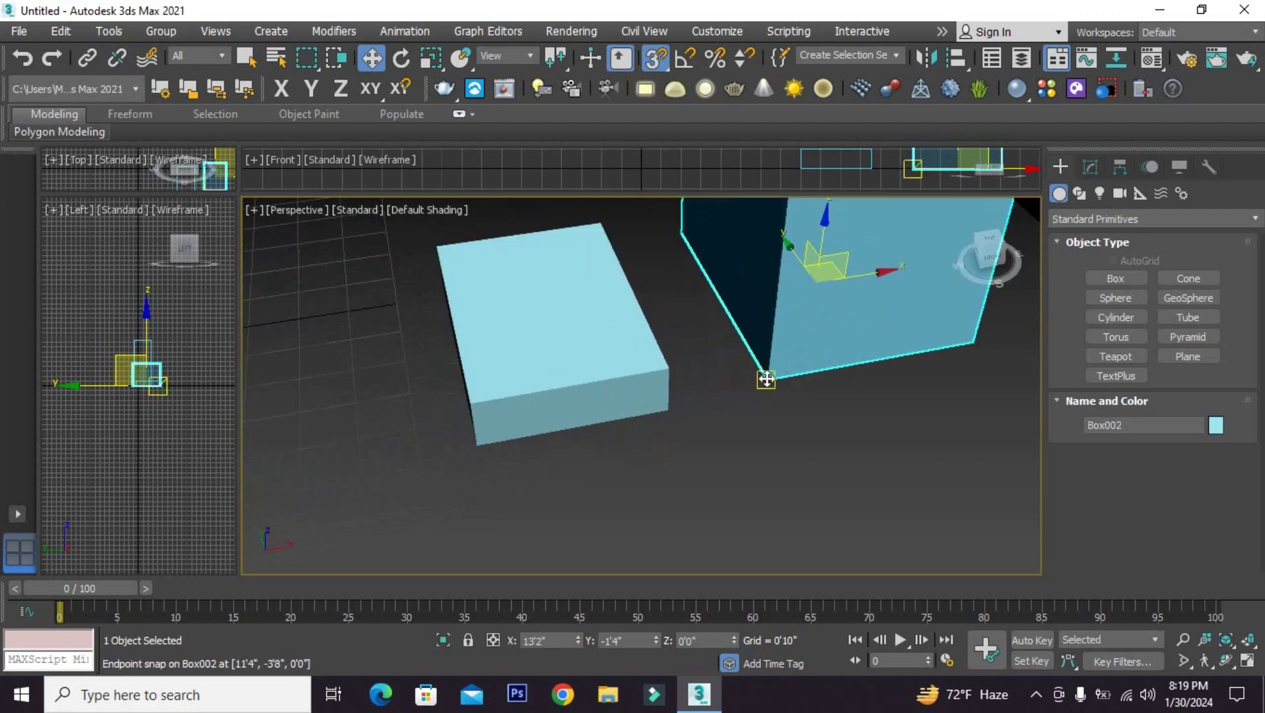
{"action": "mouse_move", "coordinate": [765, 379]}
{"action": "left_mouse_down"}
{"action": "mouse_move", "coordinate": [716, 335]}
{"action": "mouse_move", "coordinate": [627, 300]}
{"action": "mouse_move", "coordinate": [551, 330]}
{"action": "mouse_move", "coordinate": [473, 399]}
{"action": "left_mouse_up"}
{"action": "scroll", "coordinate": [618, 457], "scroll_direction": "down", "scroll_amount": 4}
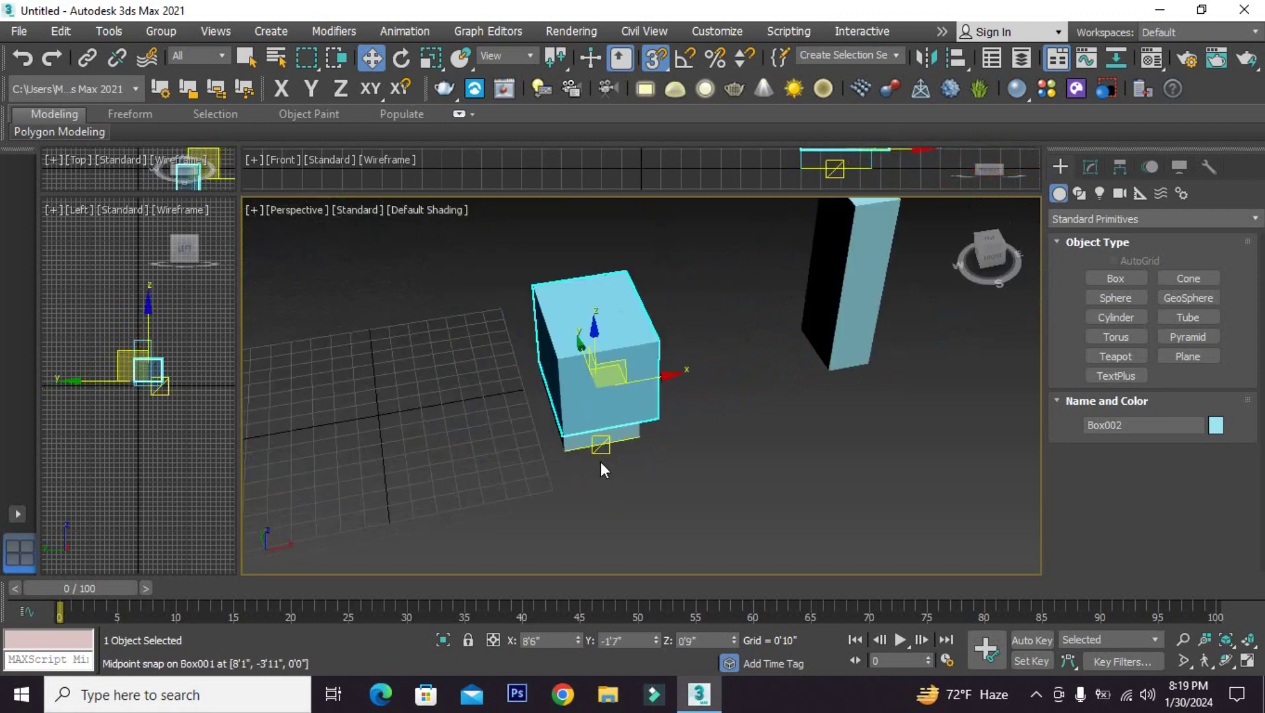
{"action": "scroll", "coordinate": [602, 436], "scroll_direction": "up", "scroll_amount": 3}
{"action": "scroll", "coordinate": [573, 418], "scroll_direction": "up", "scroll_amount": 3}
{"action": "scroll", "coordinate": [568, 415], "scroll_direction": "up", "scroll_amount": 2}
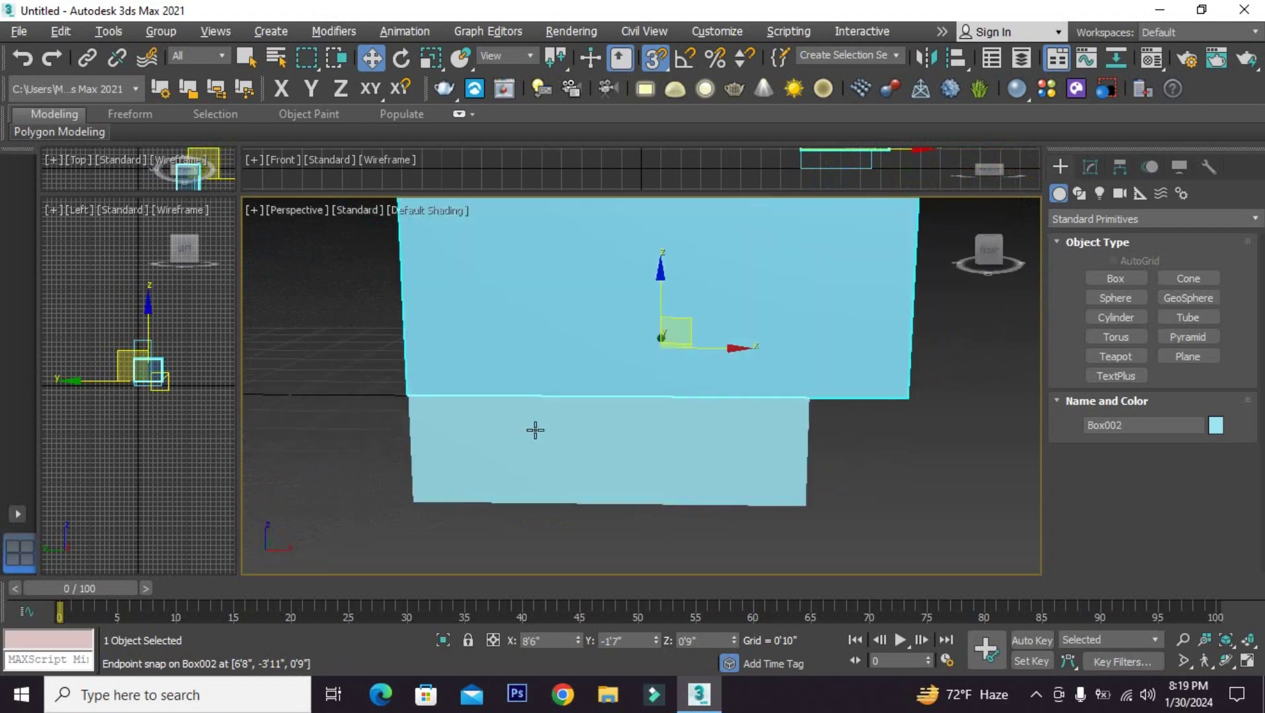
{"action": "scroll", "coordinate": [534, 429], "scroll_direction": "up", "scroll_amount": 1}
{"action": "scroll", "coordinate": [556, 466], "scroll_direction": "down", "scroll_amount": 5}
{"action": "scroll", "coordinate": [568, 409], "scroll_direction": "up", "scroll_amount": 3}
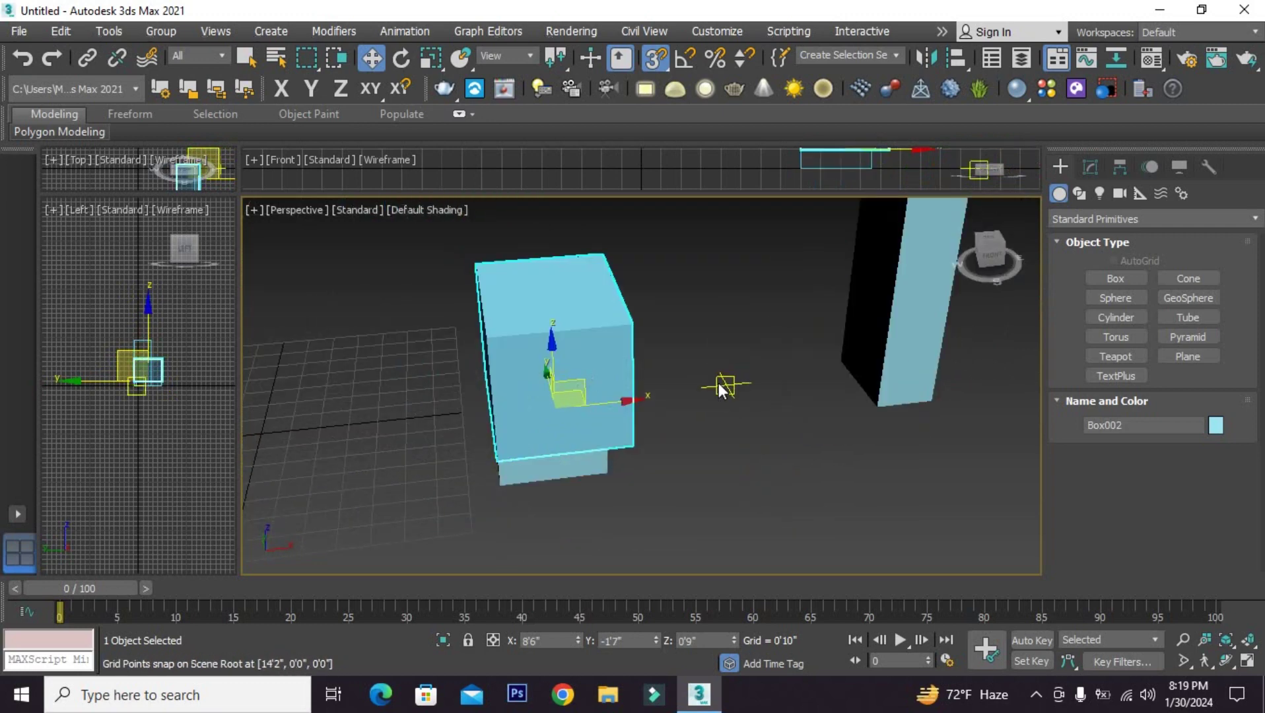
{"action": "scroll", "coordinate": [876, 357], "scroll_direction": "up", "scroll_amount": 1}
Snap Box003's base corner onto the cube's back top corner at 4'6" height.
{"action": "left_click", "coordinate": [851, 357]}
{"action": "scroll", "coordinate": [845, 356], "scroll_direction": "up", "scroll_amount": 2}
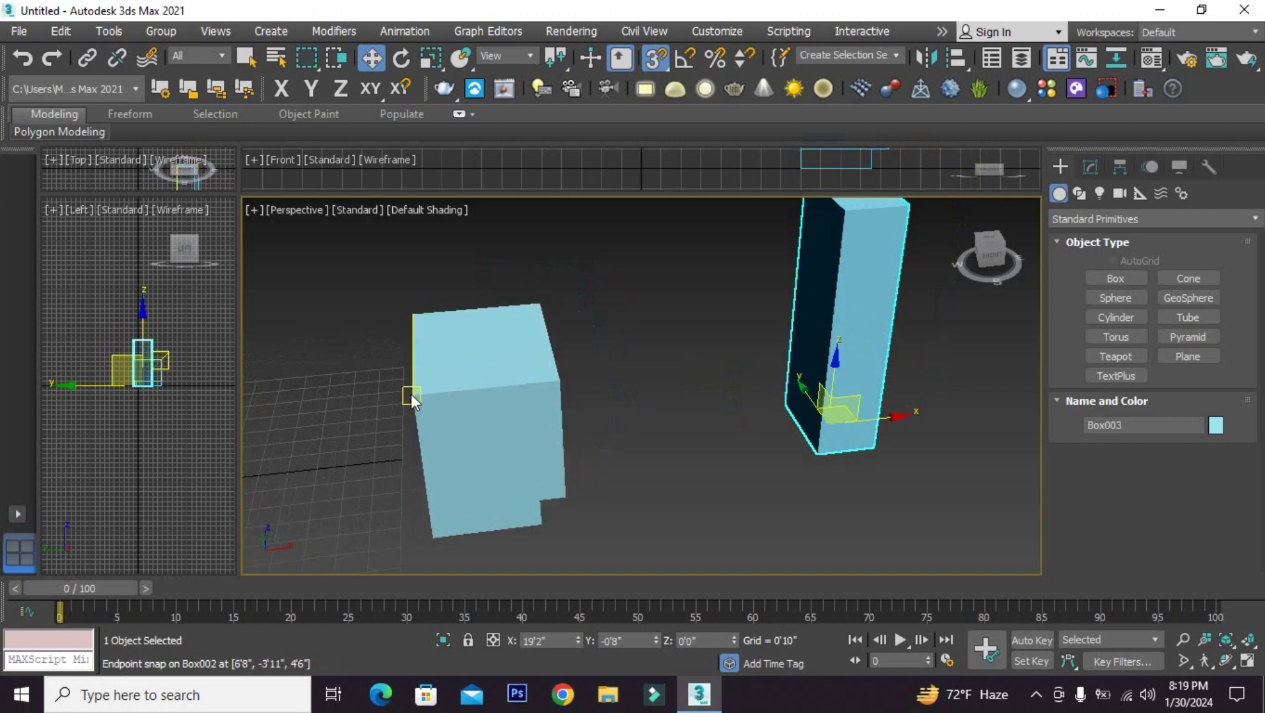
{"action": "middle_click_drag", "start_coordinate": [616, 437], "coordinate": [655, 417]}
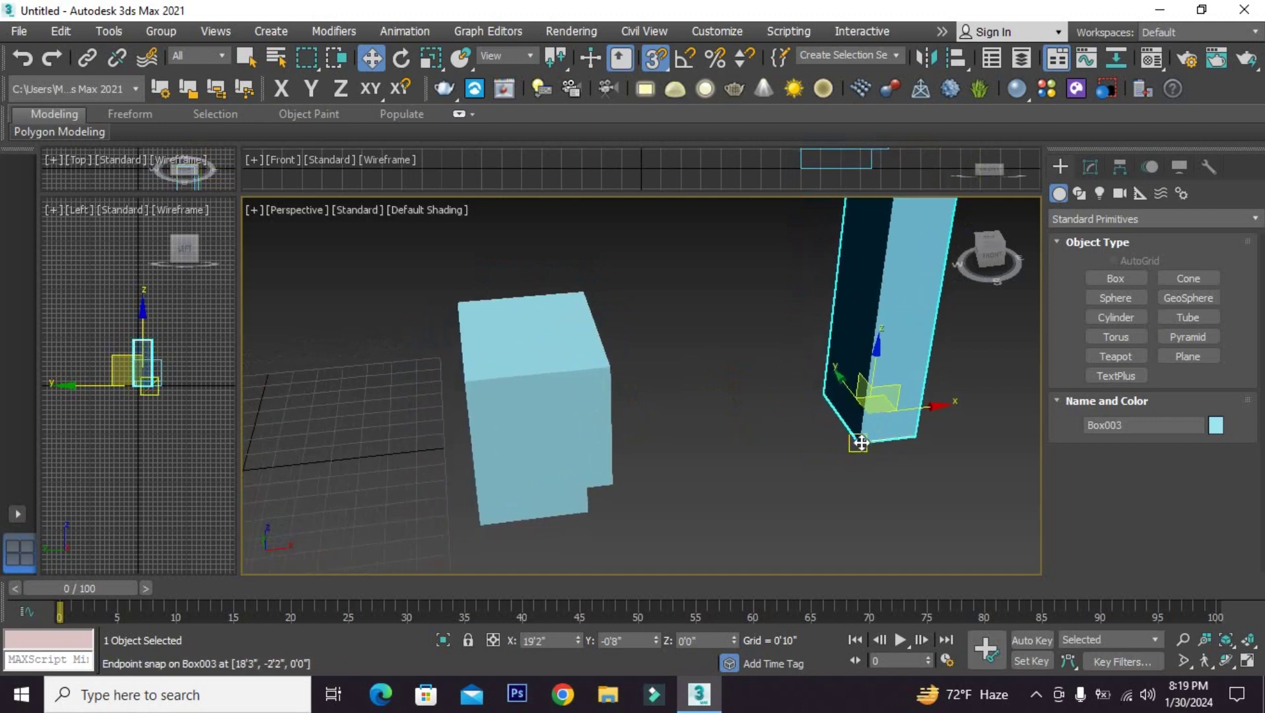
{"action": "mouse_move", "coordinate": [856, 439]}
{"action": "left_mouse_down"}
{"action": "mouse_move", "coordinate": [783, 311]}
{"action": "mouse_move", "coordinate": [607, 319]}
{"action": "mouse_move", "coordinate": [475, 360]}
{"action": "mouse_move", "coordinate": [466, 378]}
{"action": "left_mouse_up"}
{"action": "middle_click_drag", "start_coordinate": [714, 378], "coordinate": [770, 369]}
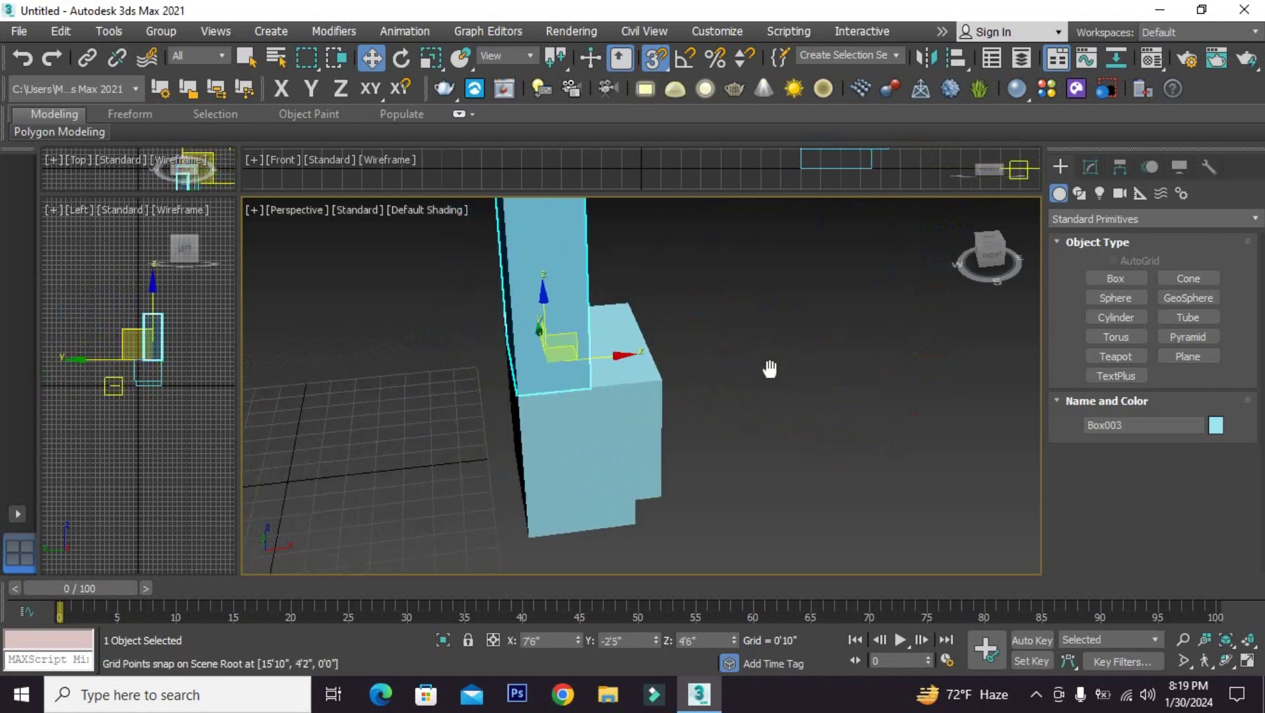
{"action": "scroll", "coordinate": [746, 366], "scroll_direction": "down", "scroll_amount": 2}
{"action": "scroll", "coordinate": [739, 360], "scroll_direction": "down", "scroll_amount": 1}
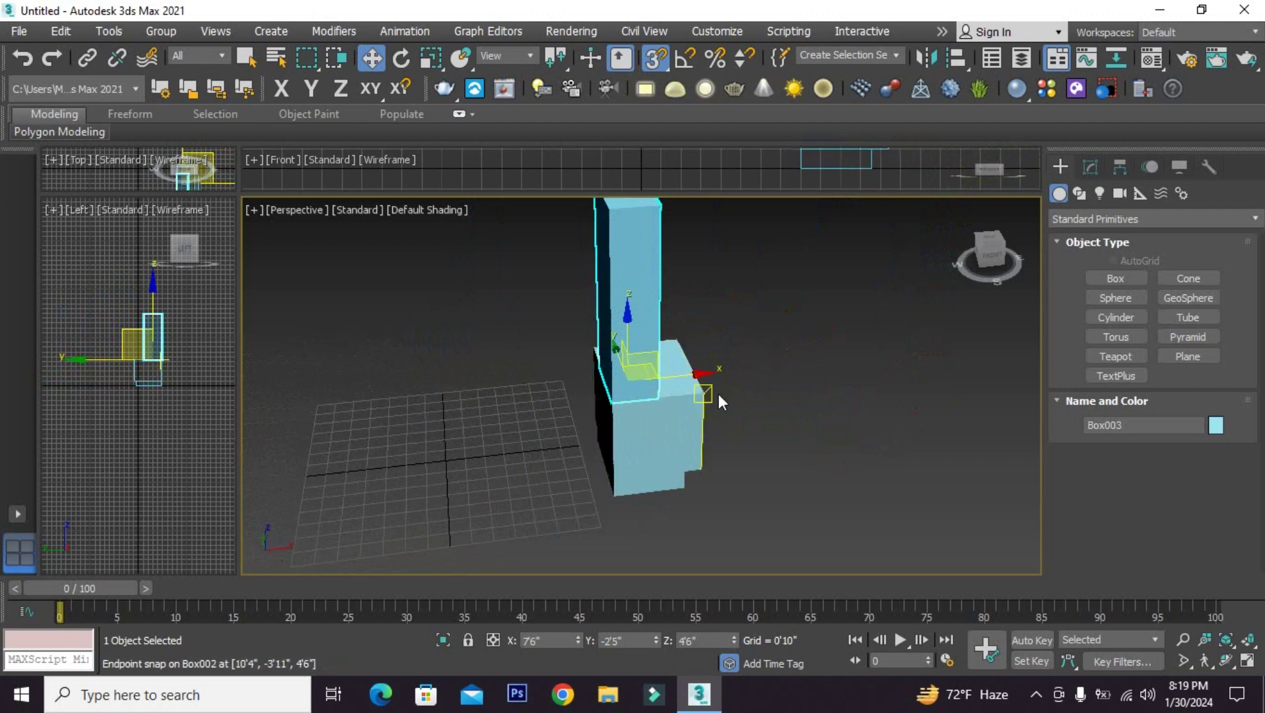
{"action": "scroll", "coordinate": [700, 394], "scroll_direction": "up", "scroll_amount": 1}
{"action": "scroll", "coordinate": [660, 396], "scroll_direction": "up", "scroll_amount": 2}
{"action": "scroll", "coordinate": [633, 399], "scroll_direction": "up", "scroll_amount": 2}
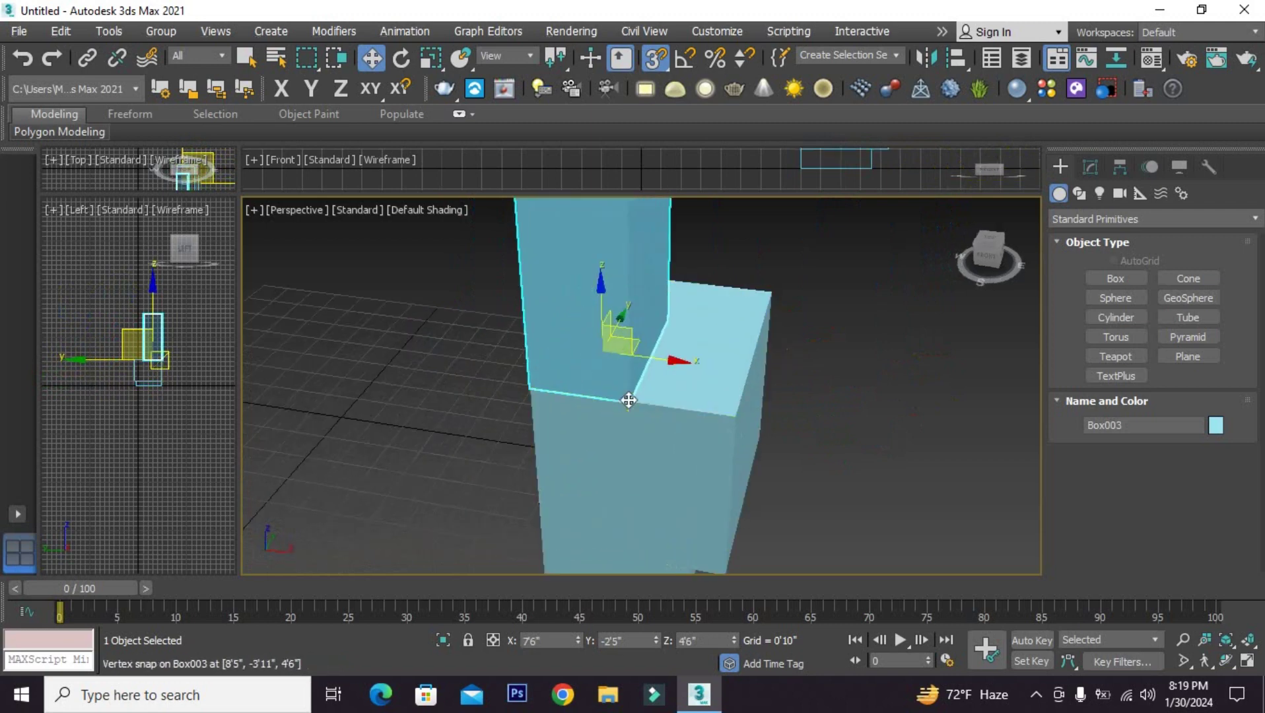
Reposition Box002 with snapping, then reselect Box003.
{"action": "left_click_drag", "start_coordinate": [628, 400], "coordinate": [741, 353]}
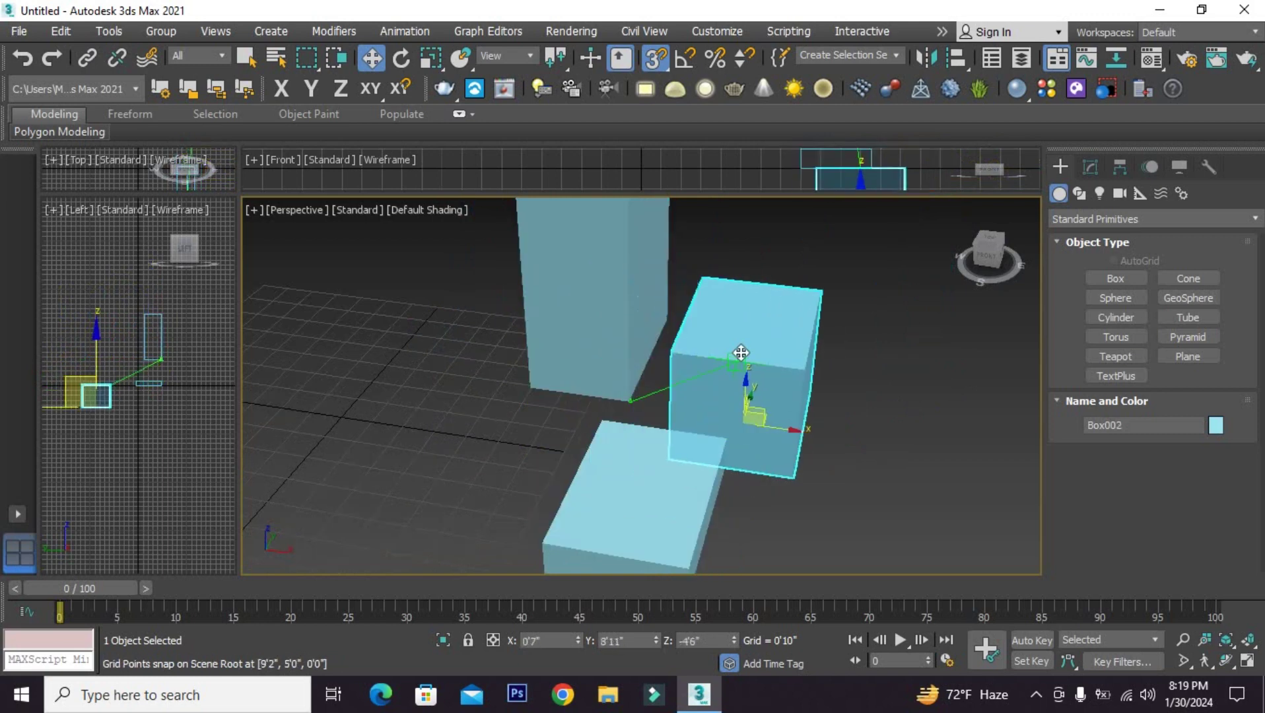
{"action": "left_click_drag", "start_coordinate": [741, 354], "coordinate": [718, 394]}
{"action": "scroll", "coordinate": [718, 395], "scroll_direction": "down", "scroll_amount": 3}
{"action": "left_click", "coordinate": [673, 330]}
{"action": "scroll", "coordinate": [687, 312], "scroll_direction": "up", "scroll_amount": 3}
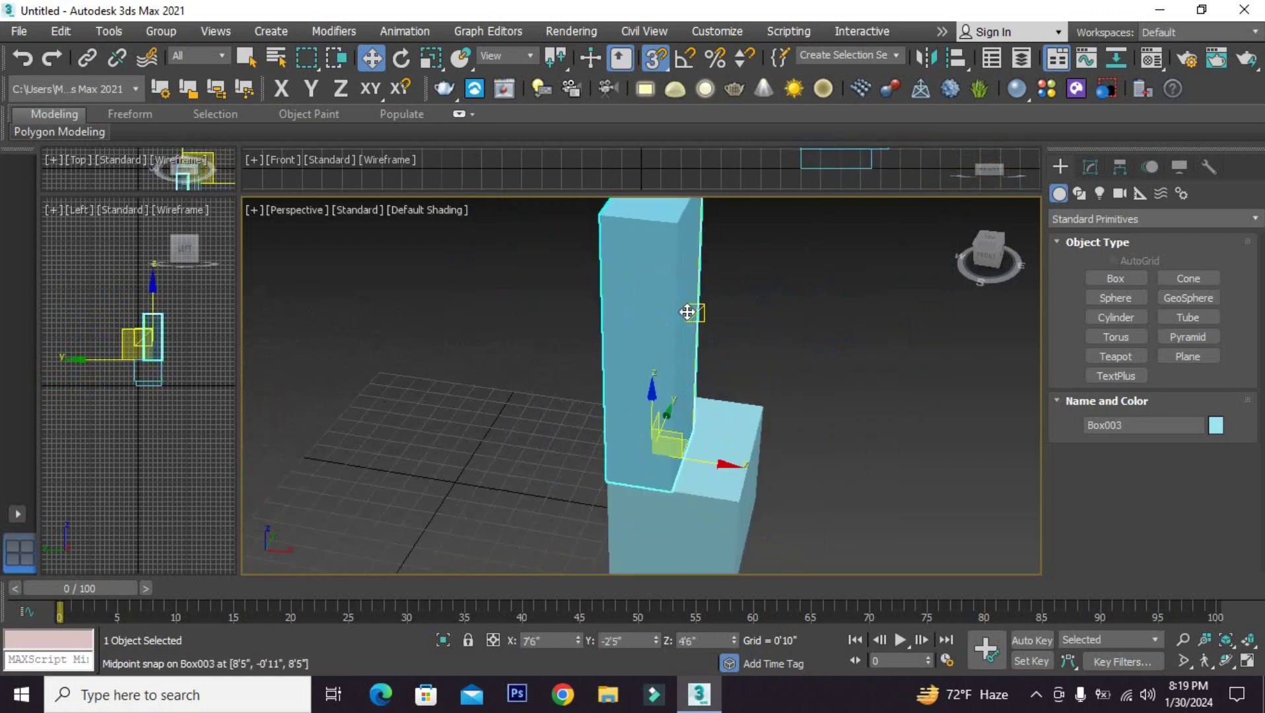
{"action": "scroll", "coordinate": [687, 312], "scroll_direction": "down", "scroll_amount": 3}
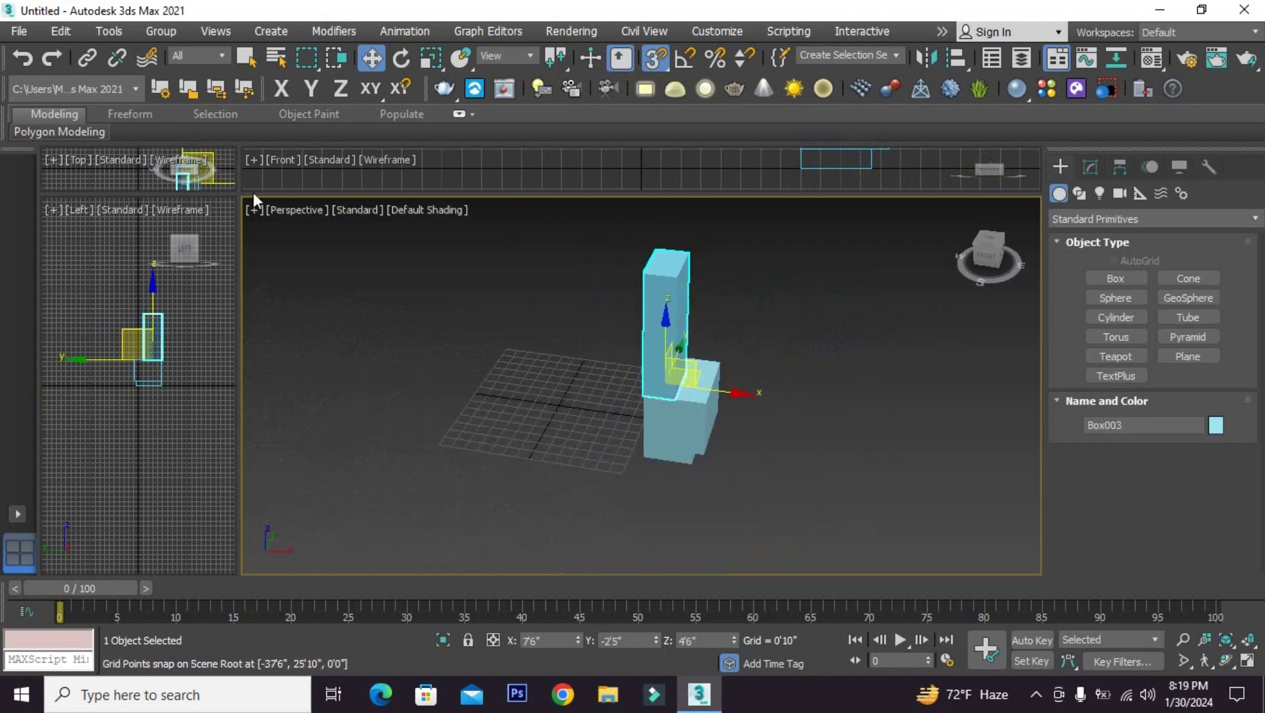
Turn snapping off and move Box003 away along X.
{"action": "left_click", "coordinate": [245, 58]}
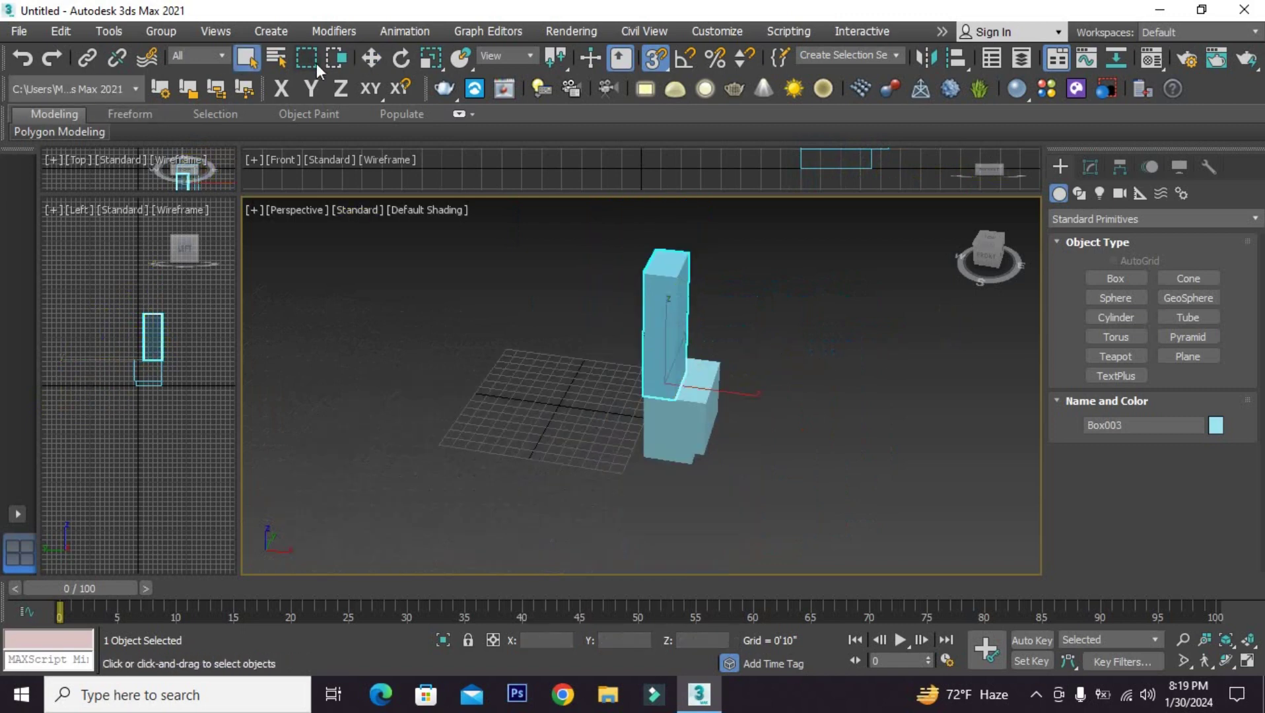
{"action": "left_click", "coordinate": [645, 55]}
{"action": "scroll", "coordinate": [728, 251], "scroll_direction": "down", "scroll_amount": 3}
{"action": "left_click", "coordinate": [670, 350]}
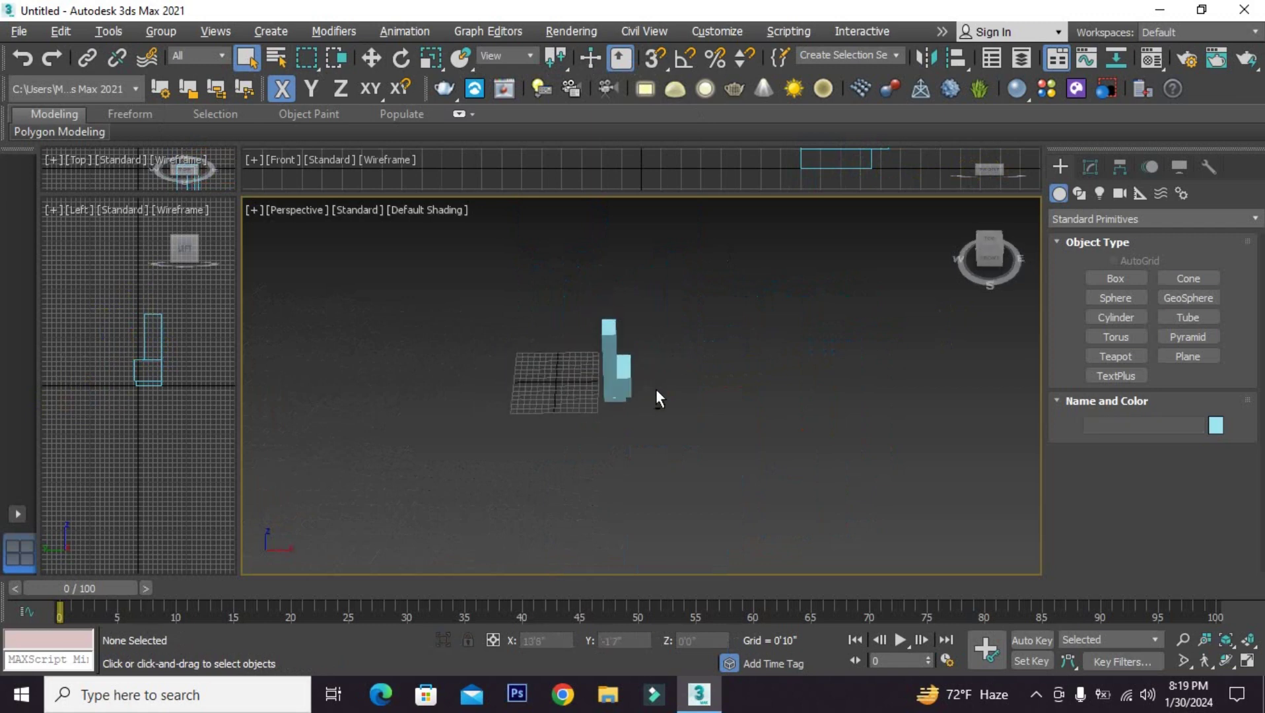
{"action": "scroll", "coordinate": [643, 386], "scroll_direction": "up", "scroll_amount": 5}
{"action": "left_click", "coordinate": [558, 290]}
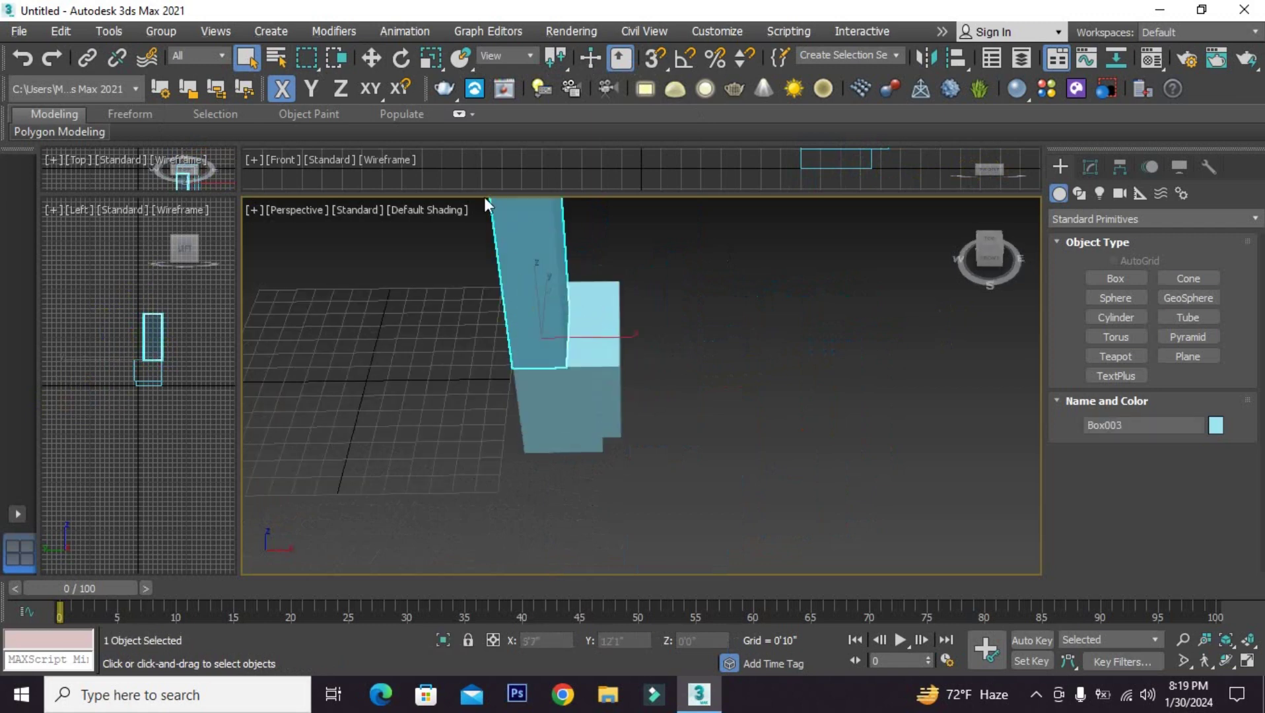
{"action": "left_click", "coordinate": [380, 58]}
{"action": "left_click_drag", "start_coordinate": [663, 344], "coordinate": [643, 352]}
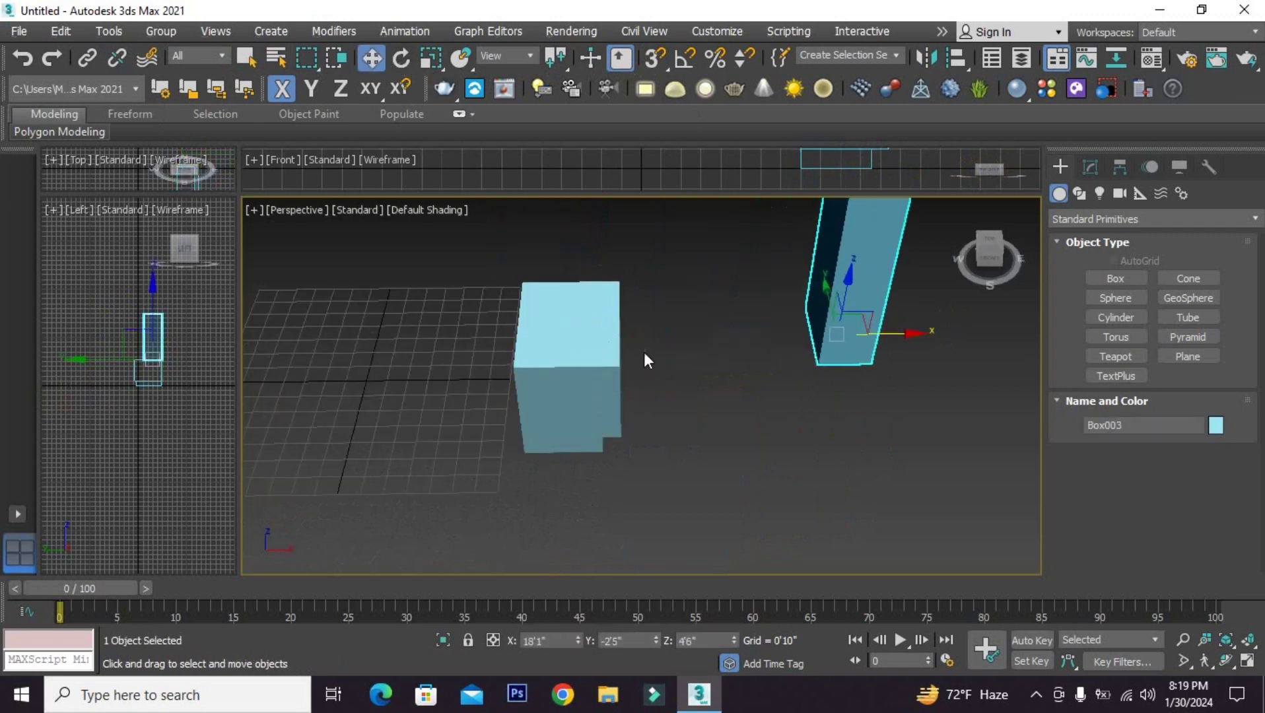
Shift Box002 along the X axis, away from the other boxes.
{"action": "left_click", "coordinate": [633, 353]}
{"action": "left_click", "coordinate": [621, 383]}
{"action": "left_click", "coordinate": [618, 393]}
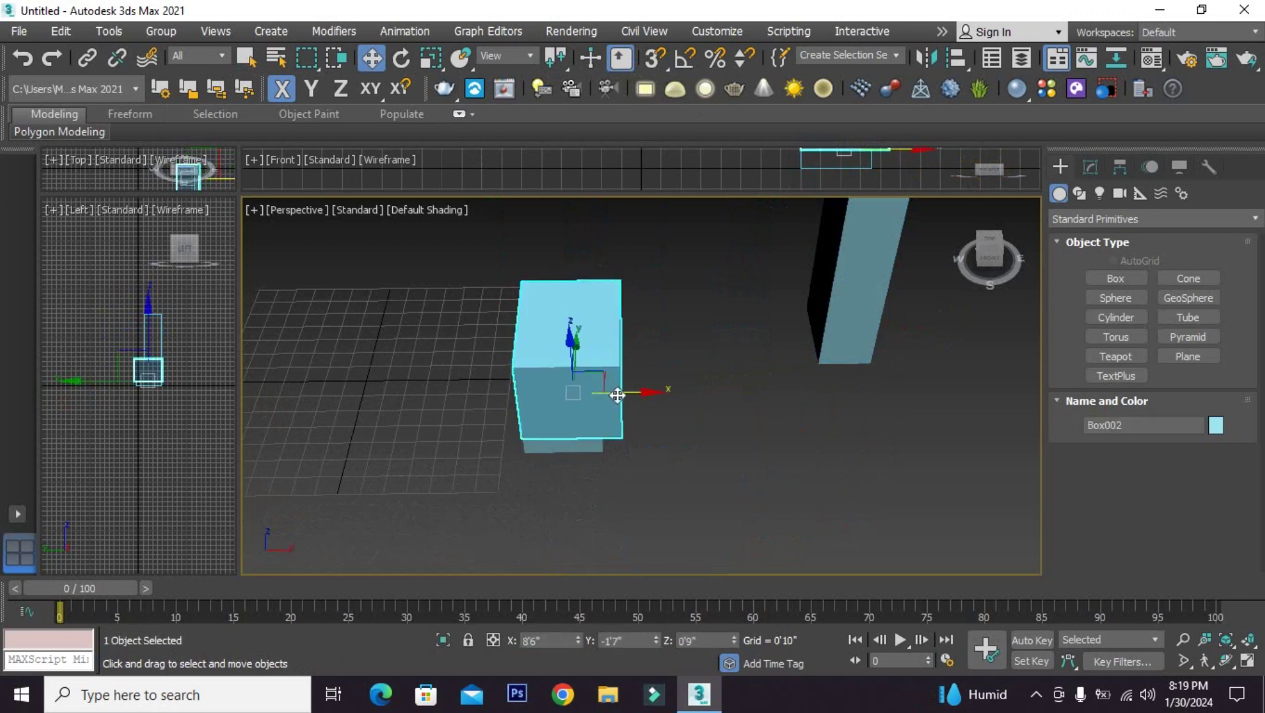
{"action": "left_click_drag", "start_coordinate": [618, 392], "coordinate": [789, 379]}
{"action": "middle_click_drag", "start_coordinate": [788, 379], "coordinate": [743, 409], "text": "alt"}
{"action": "scroll", "coordinate": [670, 440], "scroll_direction": "up", "scroll_amount": 5}
Clone the flat Box001 as a copy, Box004, to its left on the ground grid.
{"action": "left_click", "coordinate": [709, 395]}
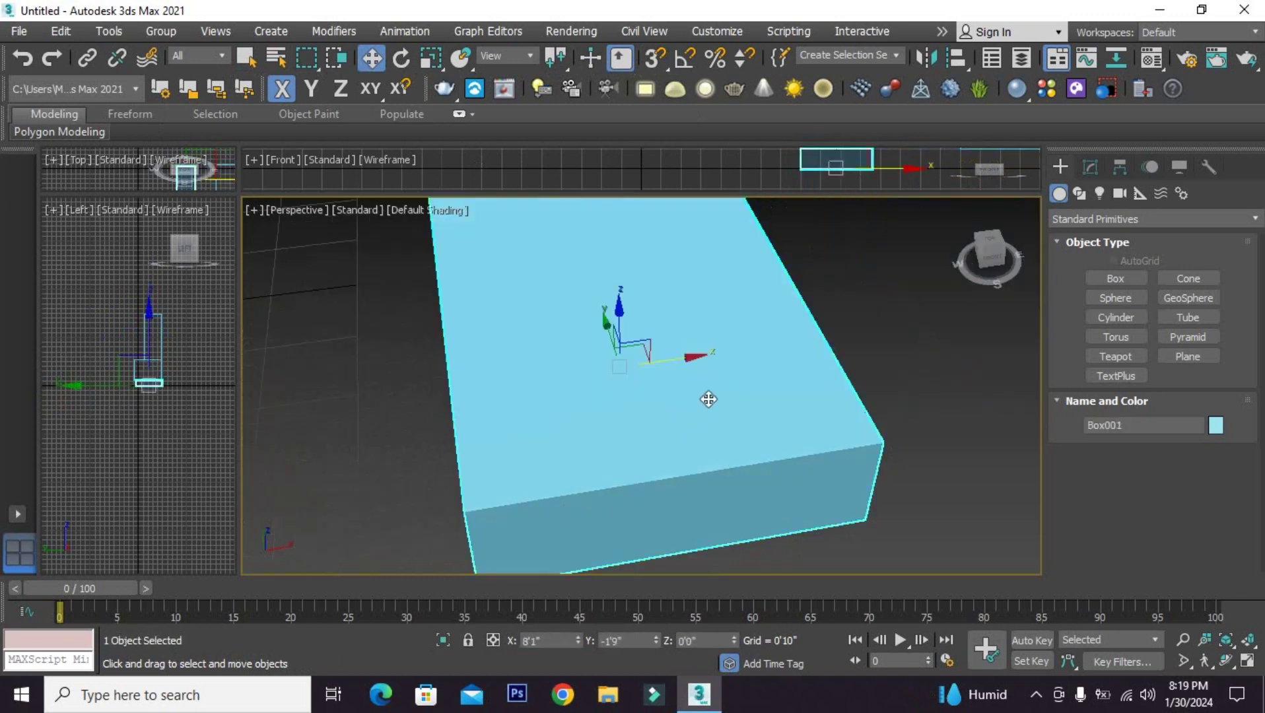
{"action": "scroll", "coordinate": [727, 378], "scroll_direction": "down", "scroll_amount": 5}
{"action": "left_click_drag", "start_coordinate": [735, 377], "coordinate": [508, 396], "text": "shift"}
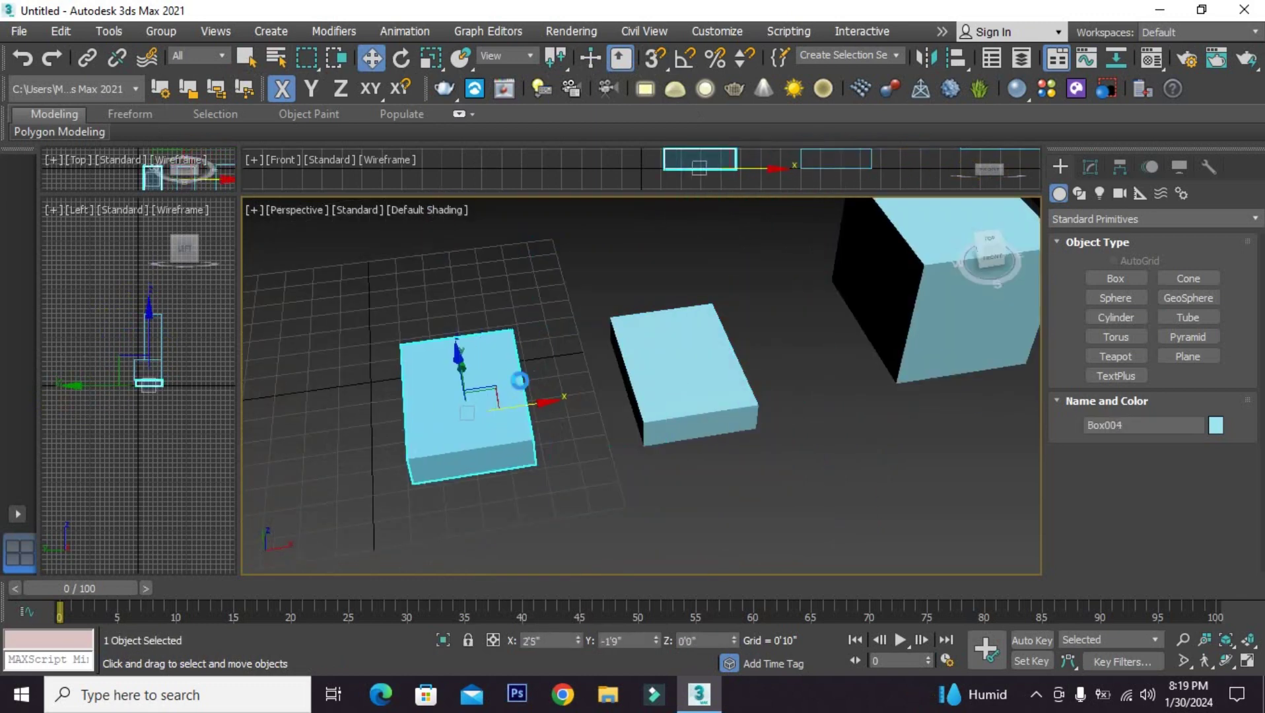
{"action": "left_click", "coordinate": [635, 426]}
{"action": "middle_click_drag", "start_coordinate": [632, 427], "coordinate": [567, 450], "text": "alt"}
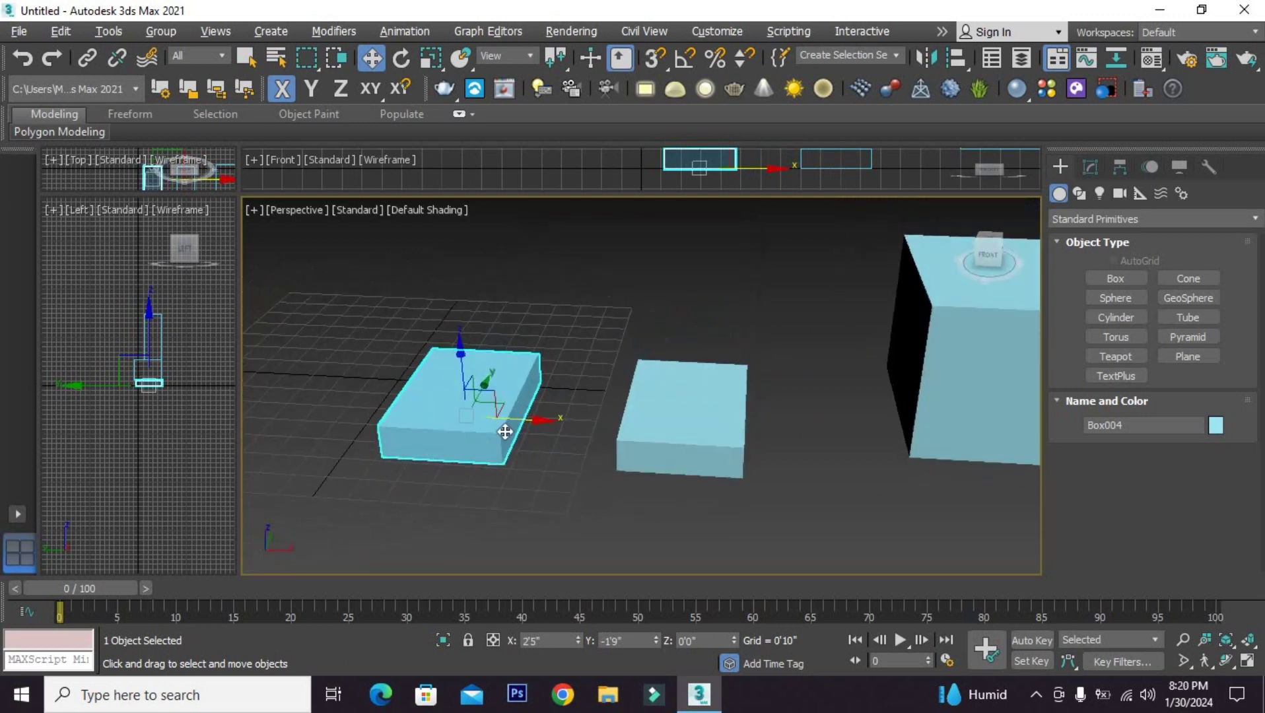
{"action": "mouse_move", "coordinate": [661, 425]}
{"action": "middle_mouse_down", "text": "alt"}
{"action": "mouse_move", "coordinate": [584, 456]}
{"action": "mouse_move", "coordinate": [630, 455]}
{"action": "middle_mouse_up", "text": "alt"}
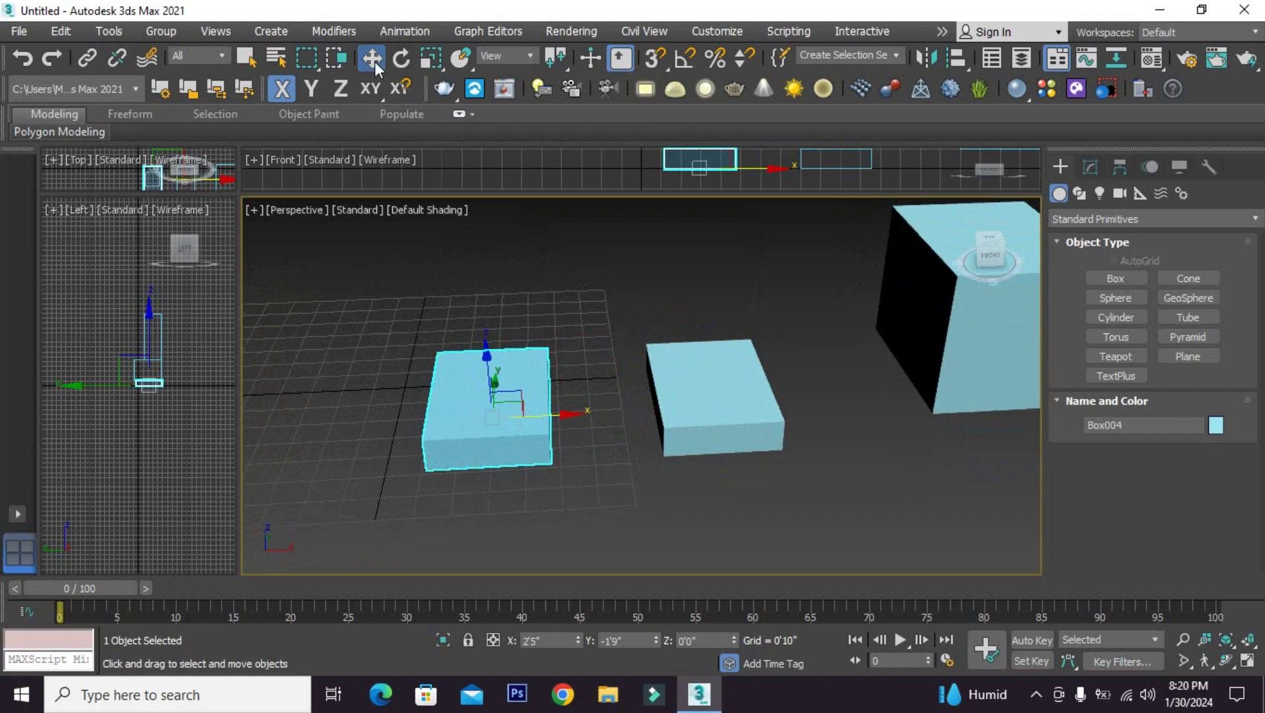
{"action": "left_click", "coordinate": [654, 58]}
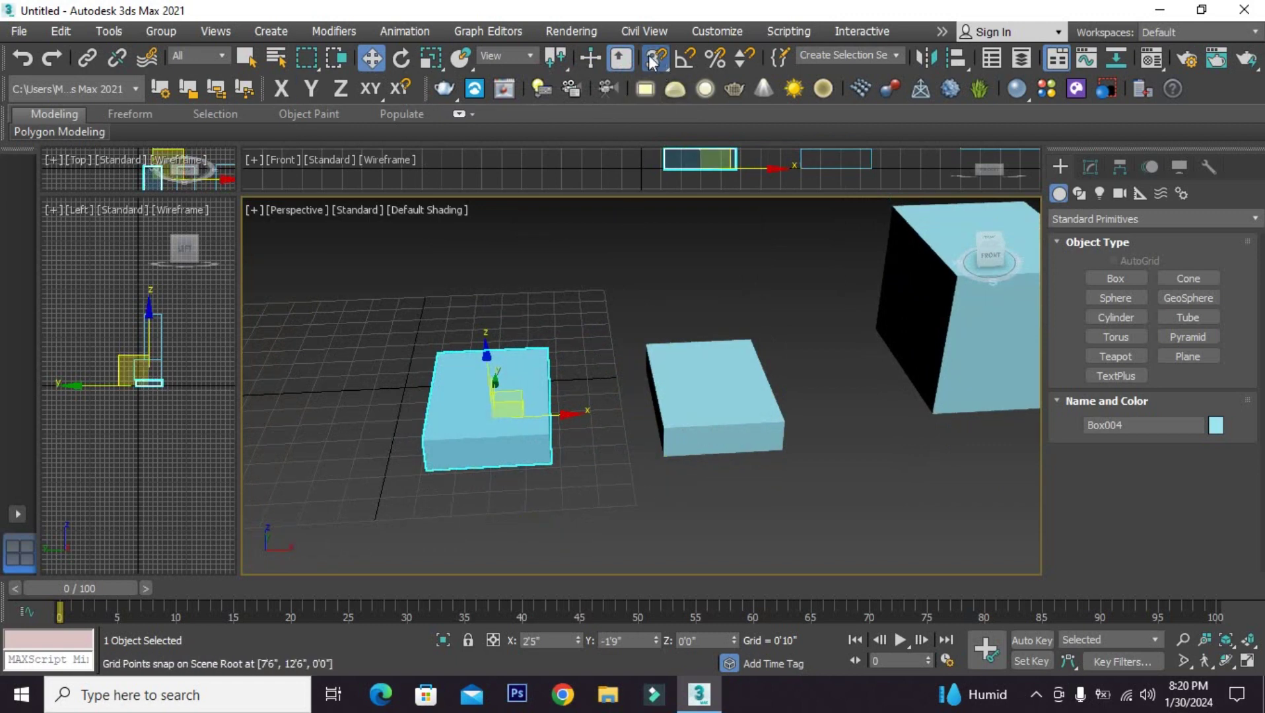
{"action": "left_click_drag", "start_coordinate": [651, 62], "coordinate": [654, 90]}
{"action": "left_click_drag", "start_coordinate": [656, 59], "coordinate": [656, 145]}
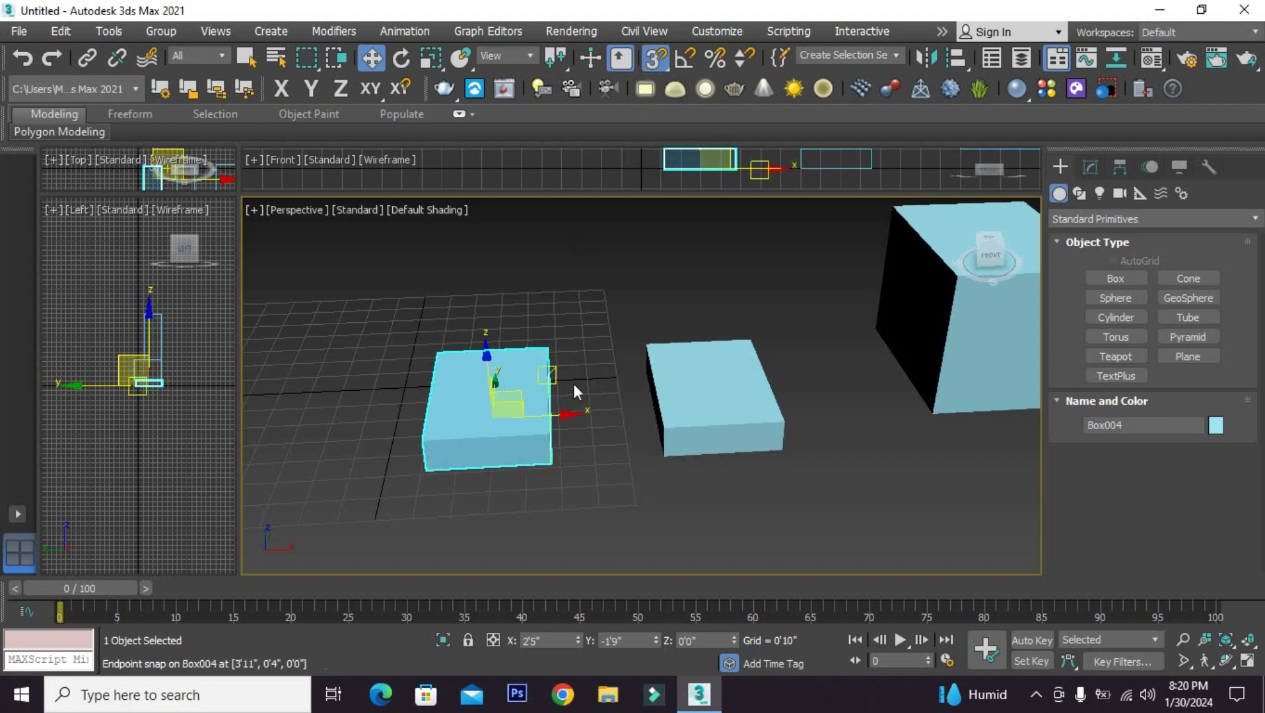
{"action": "scroll", "coordinate": [552, 407], "scroll_direction": "up", "scroll_amount": 2}
{"action": "scroll", "coordinate": [549, 406], "scroll_direction": "up", "scroll_amount": 3}
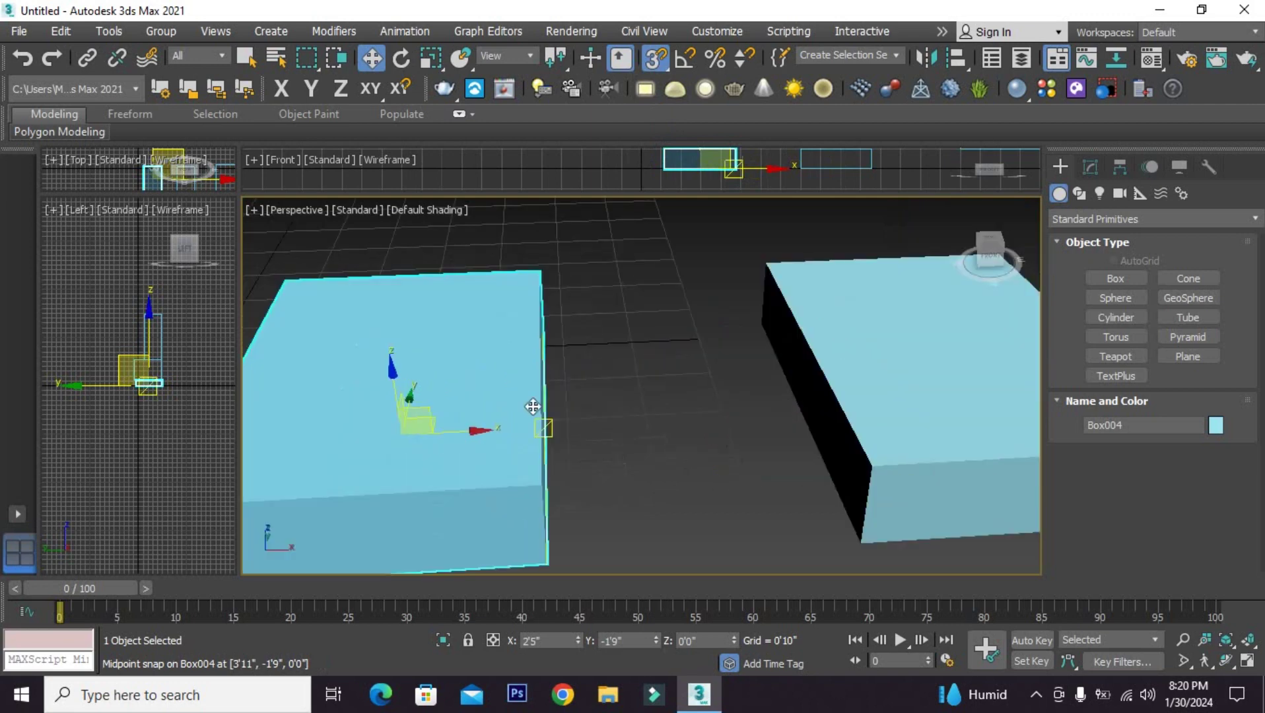
{"action": "middle_click_drag", "start_coordinate": [536, 417], "coordinate": [497, 438], "text": "alt"}
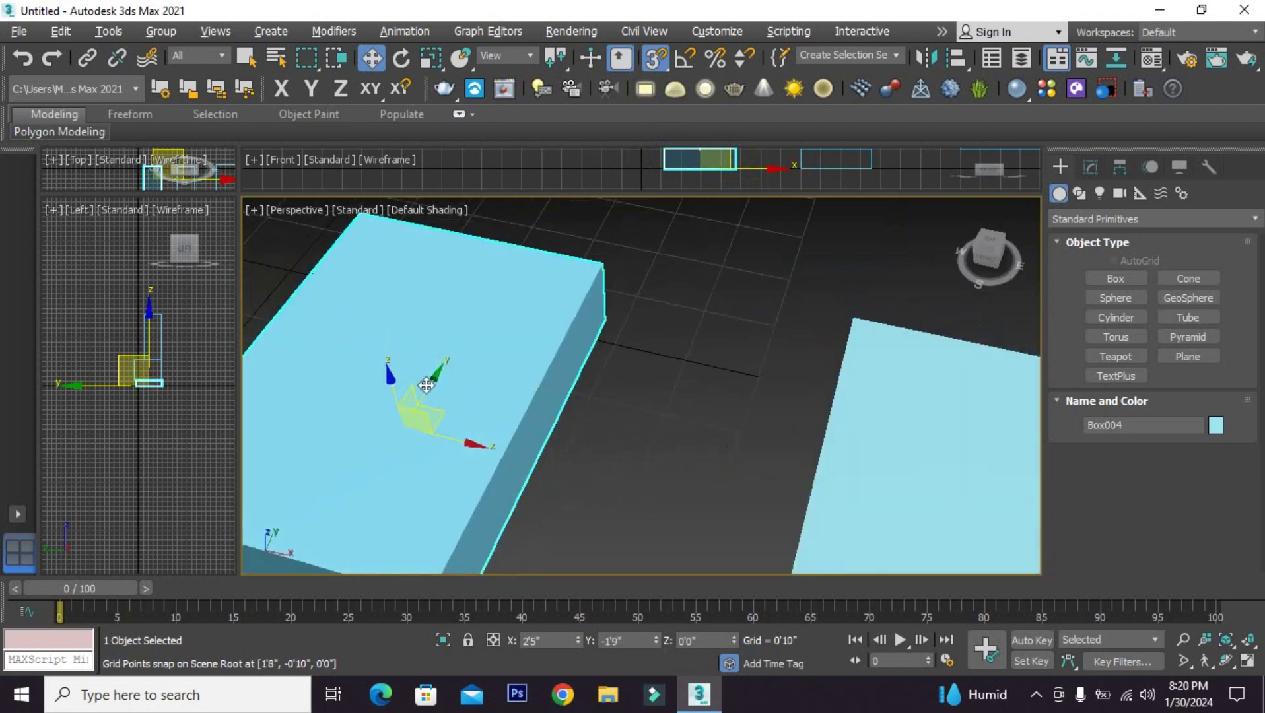
{"action": "mouse_move", "coordinate": [508, 383]}
{"action": "middle_mouse_down", "text": "alt"}
{"action": "mouse_move", "coordinate": [578, 423]}
{"action": "mouse_move", "coordinate": [445, 425]}
{"action": "middle_mouse_up", "text": "alt"}
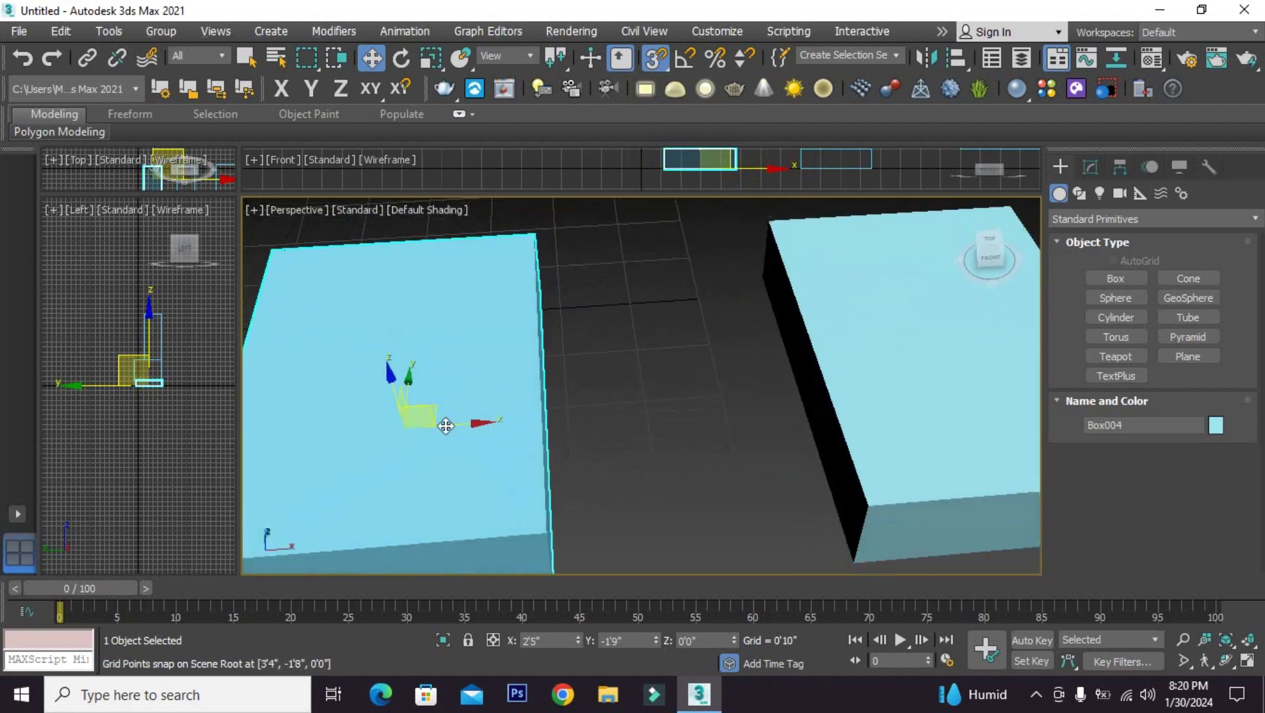
{"action": "scroll", "coordinate": [712, 419], "scroll_direction": "down", "scroll_amount": 3}
{"action": "mouse_move", "coordinate": [711, 423]}
{"action": "middle_mouse_down", "text": "alt"}
{"action": "mouse_move", "coordinate": [593, 392]}
{"action": "mouse_move", "coordinate": [466, 381]}
{"action": "mouse_move", "coordinate": [470, 370]}
{"action": "middle_mouse_up", "text": "alt"}
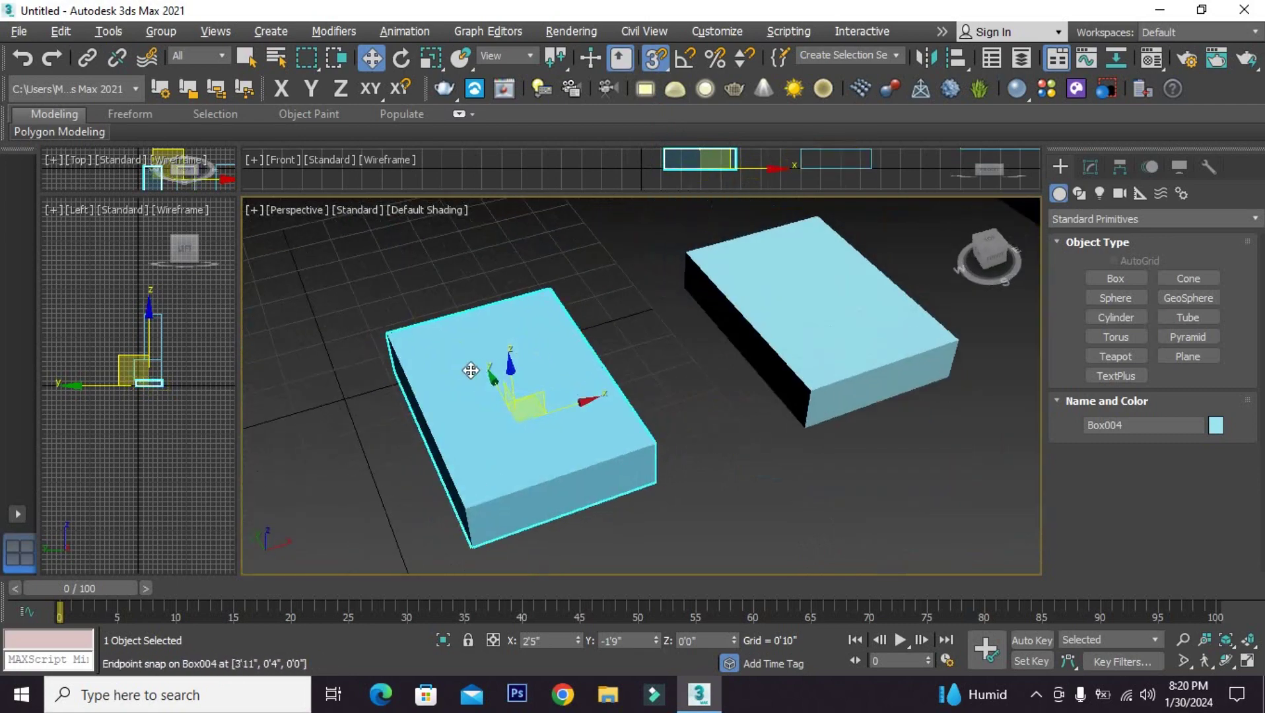
{"action": "scroll", "coordinate": [556, 344], "scroll_direction": "down", "scroll_amount": 5}
{"action": "middle_click_drag", "start_coordinate": [557, 345], "coordinate": [515, 401], "text": "alt"}
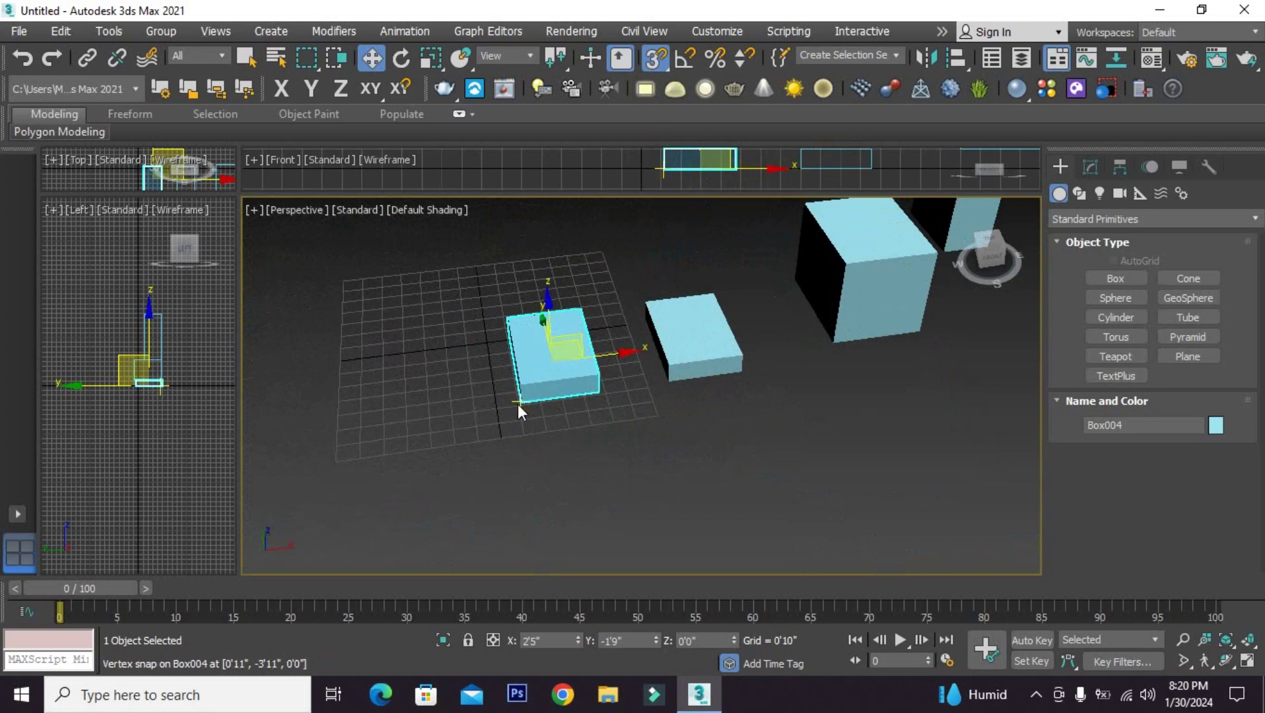
{"action": "mouse_move", "coordinate": [518, 404]}
{"action": "left_mouse_down"}
{"action": "mouse_move", "coordinate": [486, 397]}
{"action": "mouse_move", "coordinate": [517, 403]}
{"action": "left_mouse_up"}
{"action": "scroll", "coordinate": [552, 409], "scroll_direction": "up", "scroll_amount": 3}
{"action": "mouse_move", "coordinate": [553, 409]}
{"action": "middle_mouse_down", "text": "alt"}
{"action": "mouse_move", "coordinate": [497, 369]}
{"action": "mouse_move", "coordinate": [394, 441]}
{"action": "middle_mouse_up", "text": "alt"}
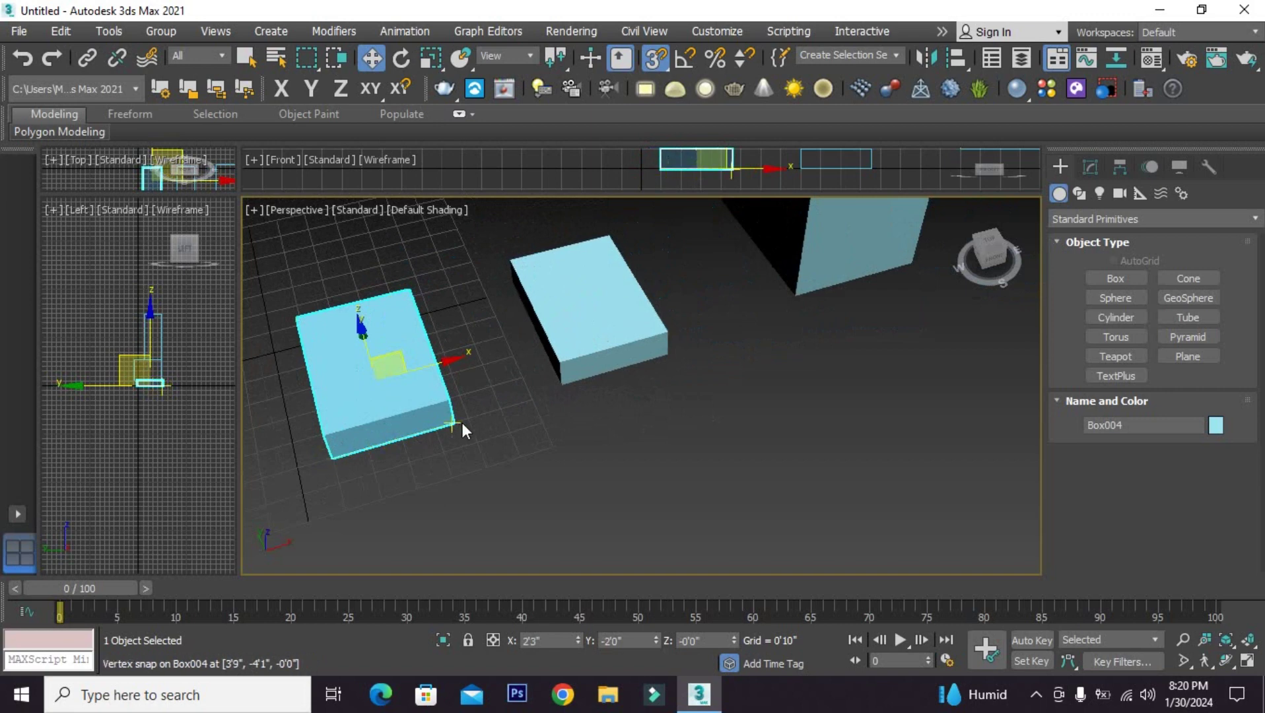
{"action": "mouse_move", "coordinate": [453, 422]}
{"action": "left_mouse_down"}
{"action": "mouse_move", "coordinate": [509, 380]}
{"action": "mouse_move", "coordinate": [451, 422]}
{"action": "mouse_move", "coordinate": [460, 418]}
{"action": "left_mouse_up"}
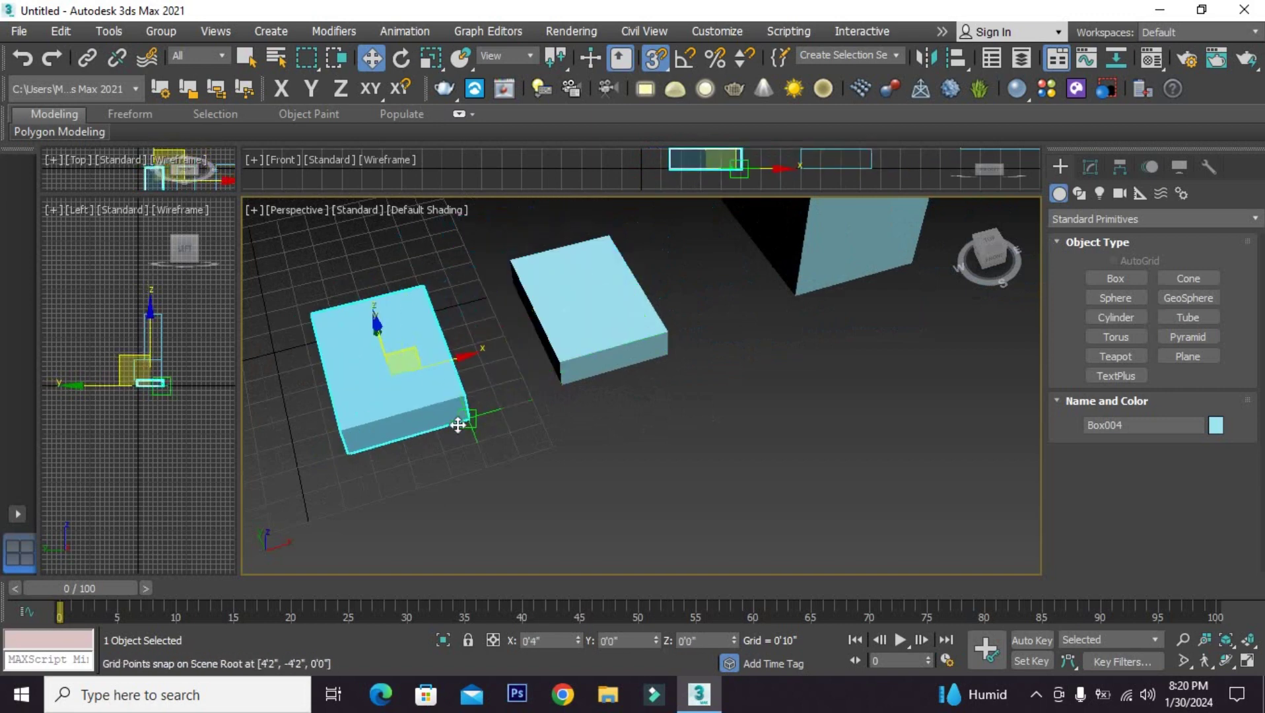
{"action": "scroll", "coordinate": [462, 420], "scroll_direction": "up", "scroll_amount": 2}
{"action": "scroll", "coordinate": [456, 426], "scroll_direction": "up", "scroll_amount": 1}
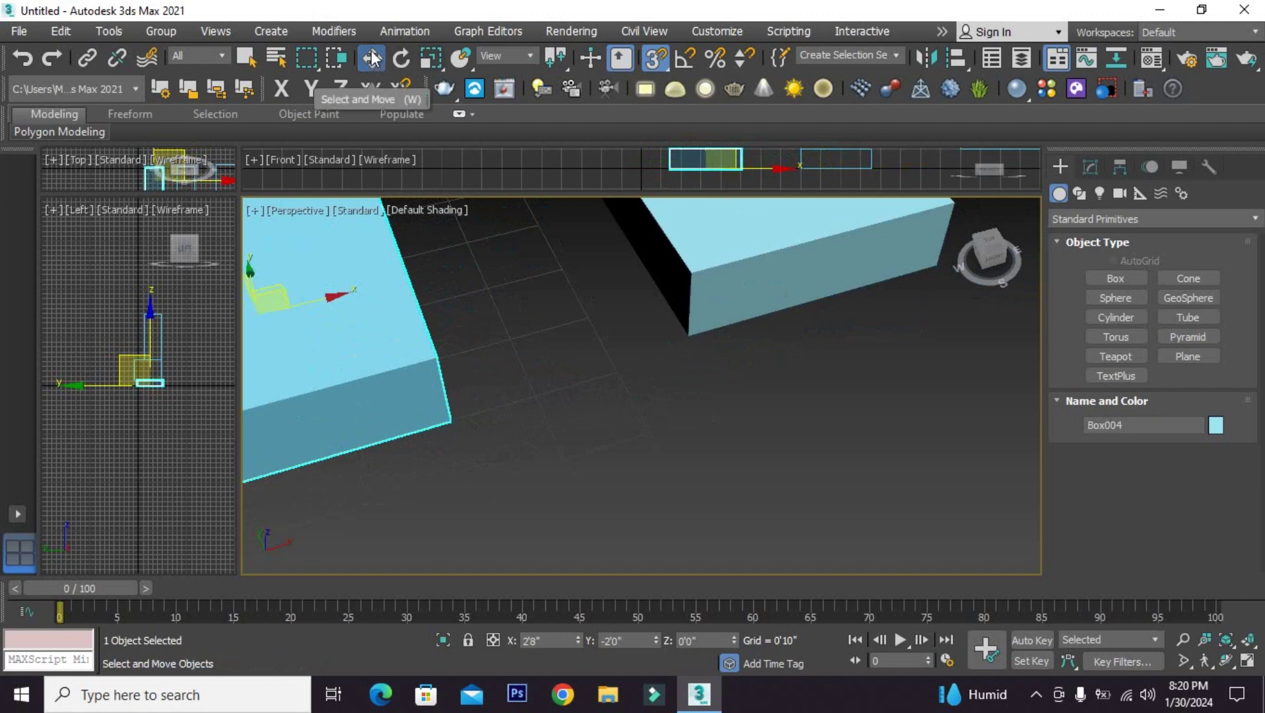
{"action": "scroll", "coordinate": [451, 302], "scroll_direction": "down", "scroll_amount": 3}
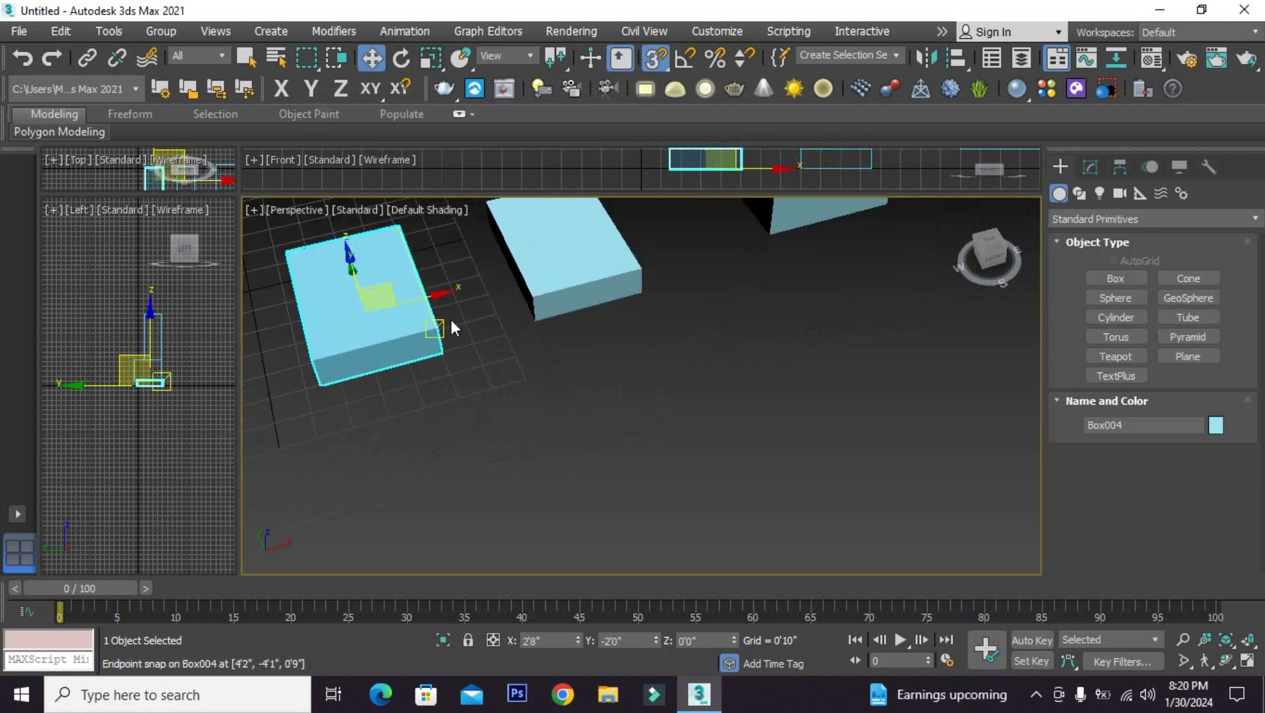
{"action": "scroll", "coordinate": [450, 319], "scroll_direction": "down", "scroll_amount": 2}
{"action": "scroll", "coordinate": [432, 396], "scroll_direction": "up", "scroll_amount": 5}
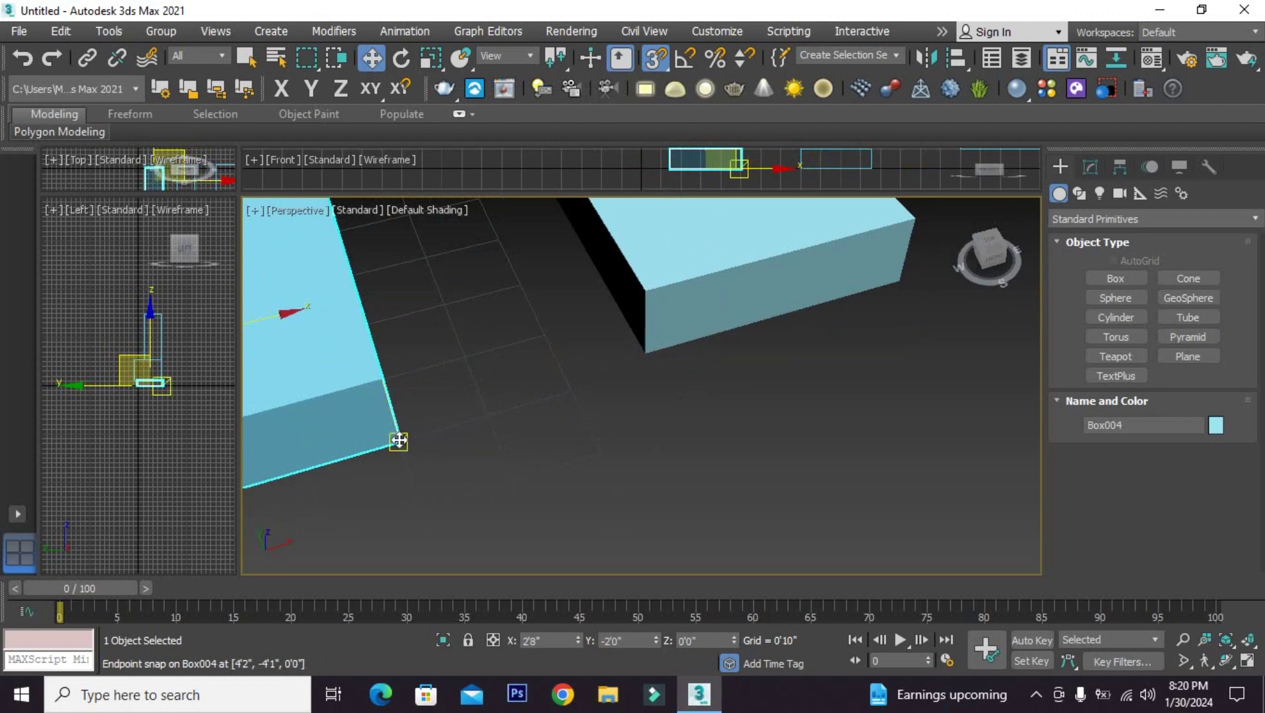
{"action": "left_click_drag", "start_coordinate": [398, 440], "coordinate": [458, 366]}
{"action": "left_click_drag", "start_coordinate": [477, 348], "coordinate": [728, 278]}
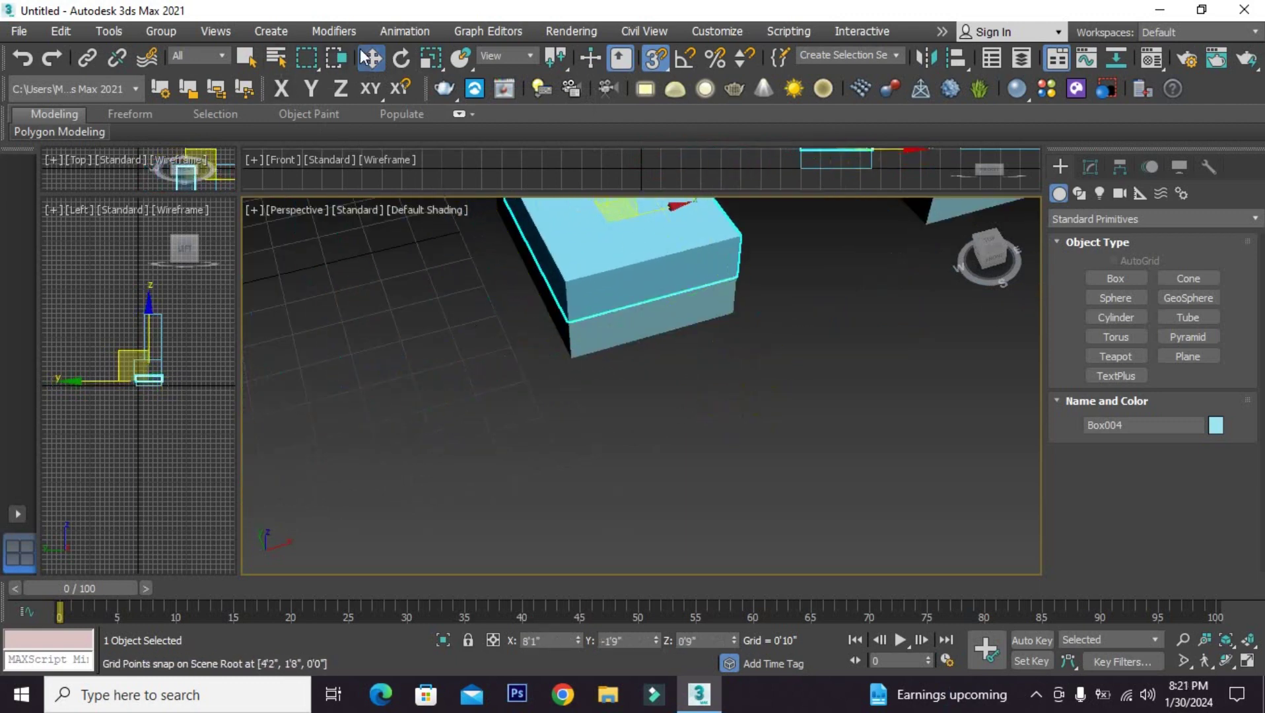
{"action": "left_click", "coordinate": [653, 58]}
{"action": "left_click", "coordinate": [705, 405]}
{"action": "middle_click_drag", "start_coordinate": [704, 405], "coordinate": [613, 304], "text": "alt"}
{"action": "left_click", "coordinate": [612, 304]}
{"action": "scroll", "coordinate": [634, 414], "scroll_direction": "down", "scroll_amount": 5}
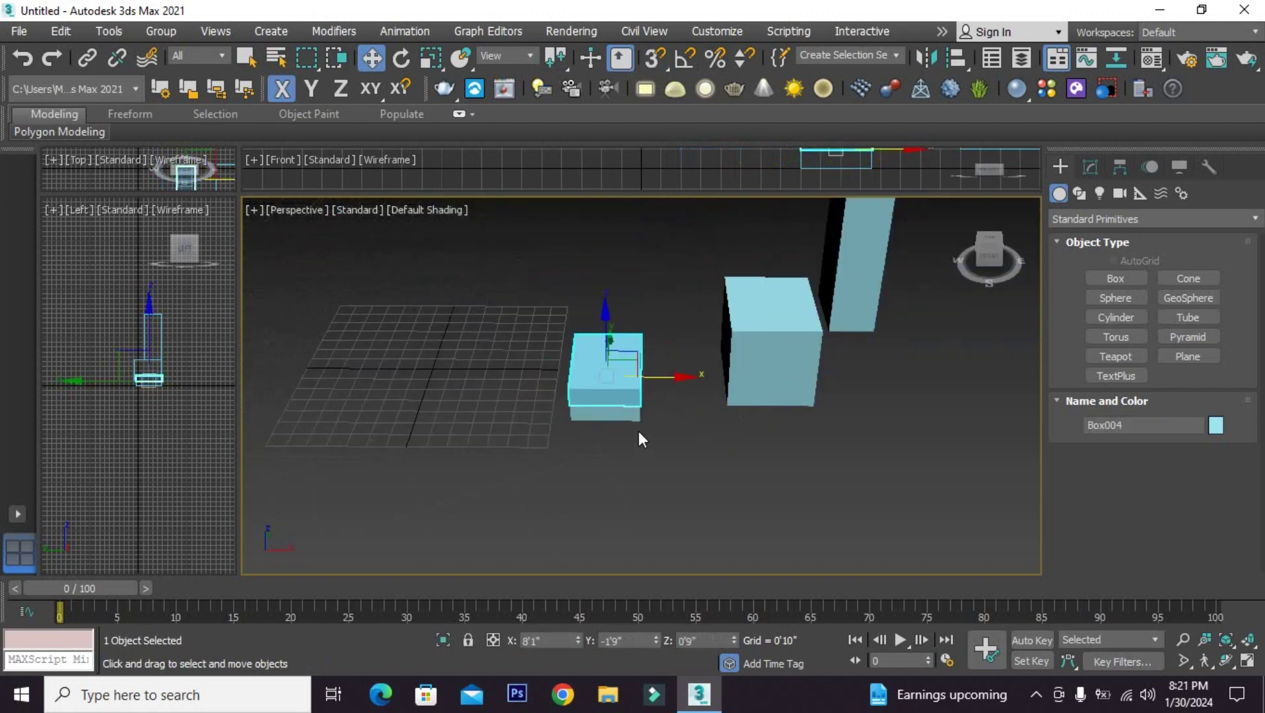
{"action": "mouse_move", "coordinate": [638, 431]}
{"action": "middle_mouse_down", "text": "alt"}
{"action": "mouse_move", "coordinate": [676, 415]}
{"action": "mouse_move", "coordinate": [645, 450]}
{"action": "mouse_move", "coordinate": [601, 423]}
{"action": "mouse_move", "coordinate": [672, 404]}
{"action": "middle_mouse_up", "text": "alt"}
{"action": "left_click", "coordinate": [684, 357]}
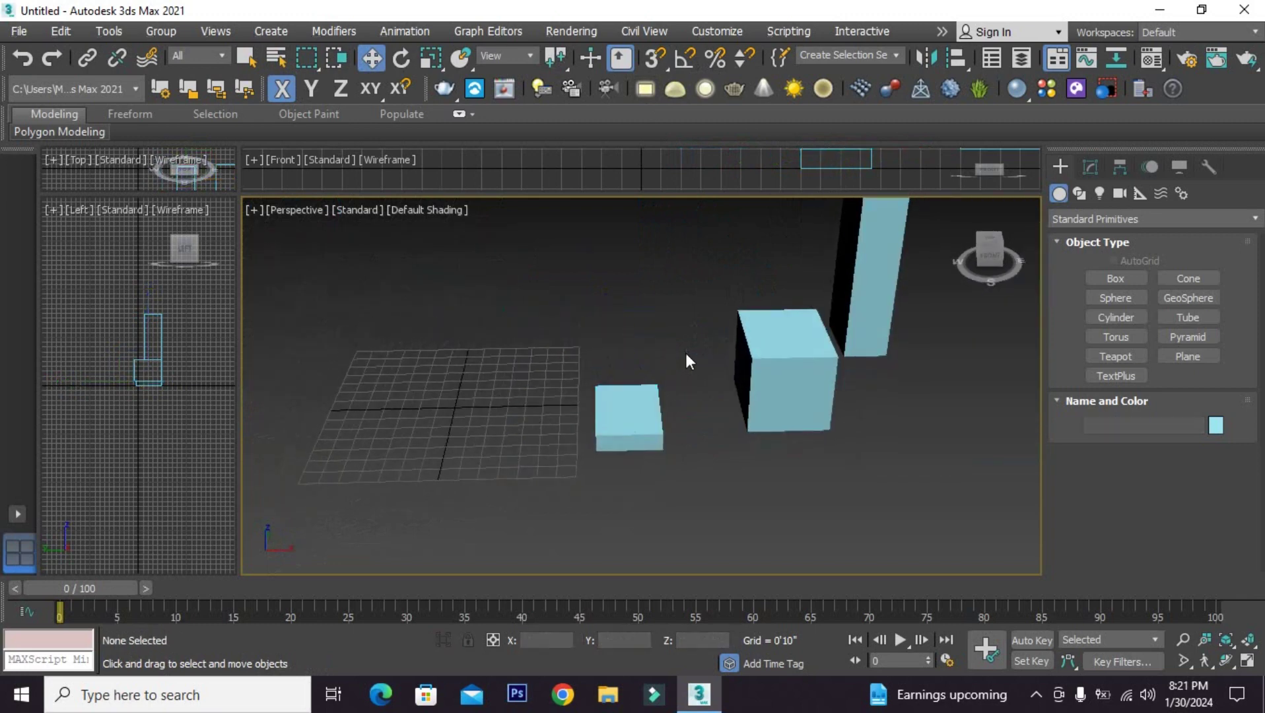
{"action": "scroll", "coordinate": [635, 414], "scroll_direction": "up", "scroll_amount": 5}
{"action": "mouse_move", "coordinate": [664, 392]}
{"action": "middle_mouse_down", "text": "alt"}
{"action": "mouse_move", "coordinate": [651, 396]}
{"action": "mouse_move", "coordinate": [693, 350]}
{"action": "mouse_move", "coordinate": [596, 358]}
{"action": "mouse_move", "coordinate": [618, 376]}
{"action": "middle_mouse_up", "text": "alt"}
{"action": "scroll", "coordinate": [626, 346], "scroll_direction": "down", "scroll_amount": 3}
{"action": "scroll", "coordinate": [630, 340], "scroll_direction": "down", "scroll_amount": 3}
{"action": "scroll", "coordinate": [596, 358], "scroll_direction": "down", "scroll_amount": 3}
{"action": "scroll", "coordinate": [619, 375], "scroll_direction": "up", "scroll_amount": 5}
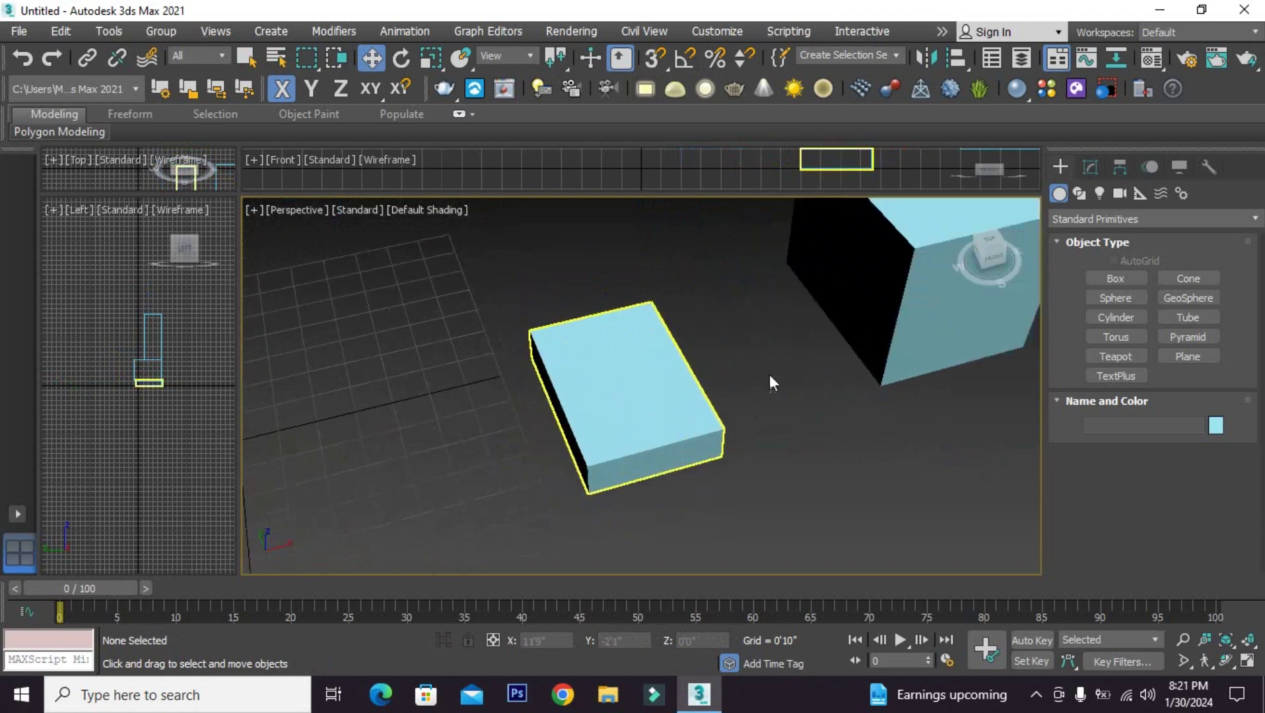
{"action": "scroll", "coordinate": [706, 368], "scroll_direction": "down", "scroll_amount": 3}
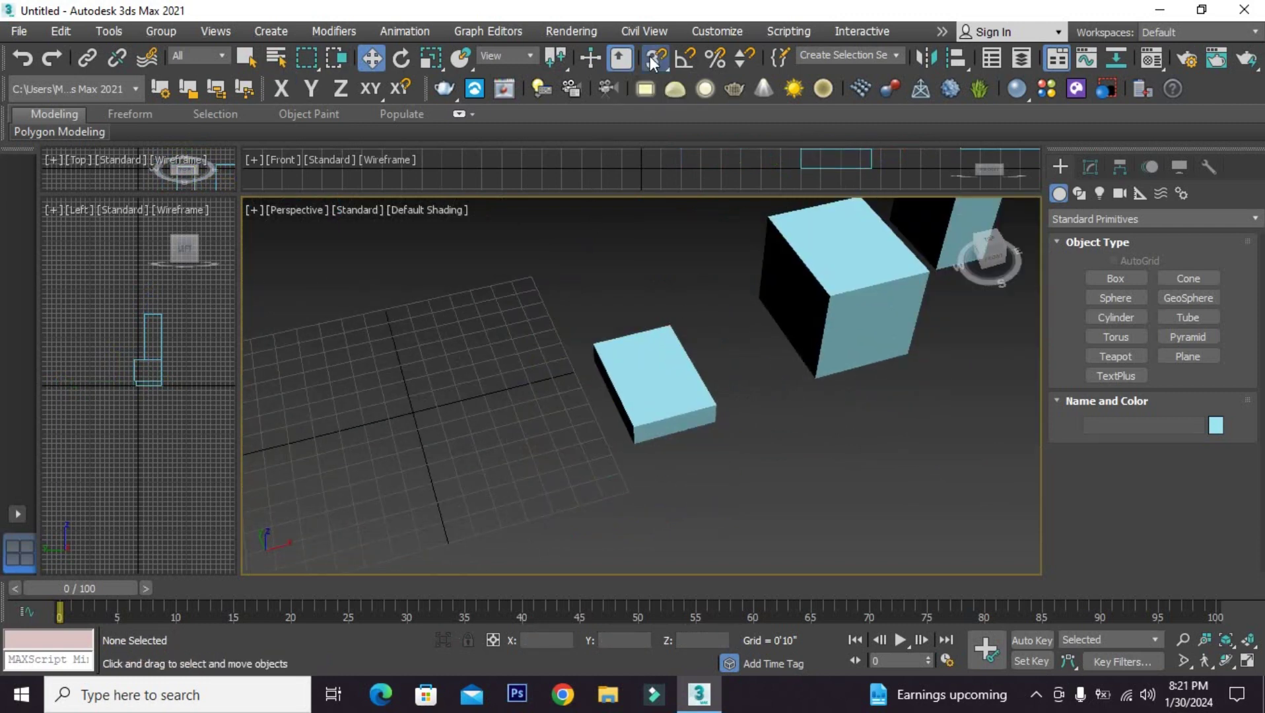
Snap a new box's base over the flat box's corners.
{"action": "left_click", "coordinate": [1126, 278]}
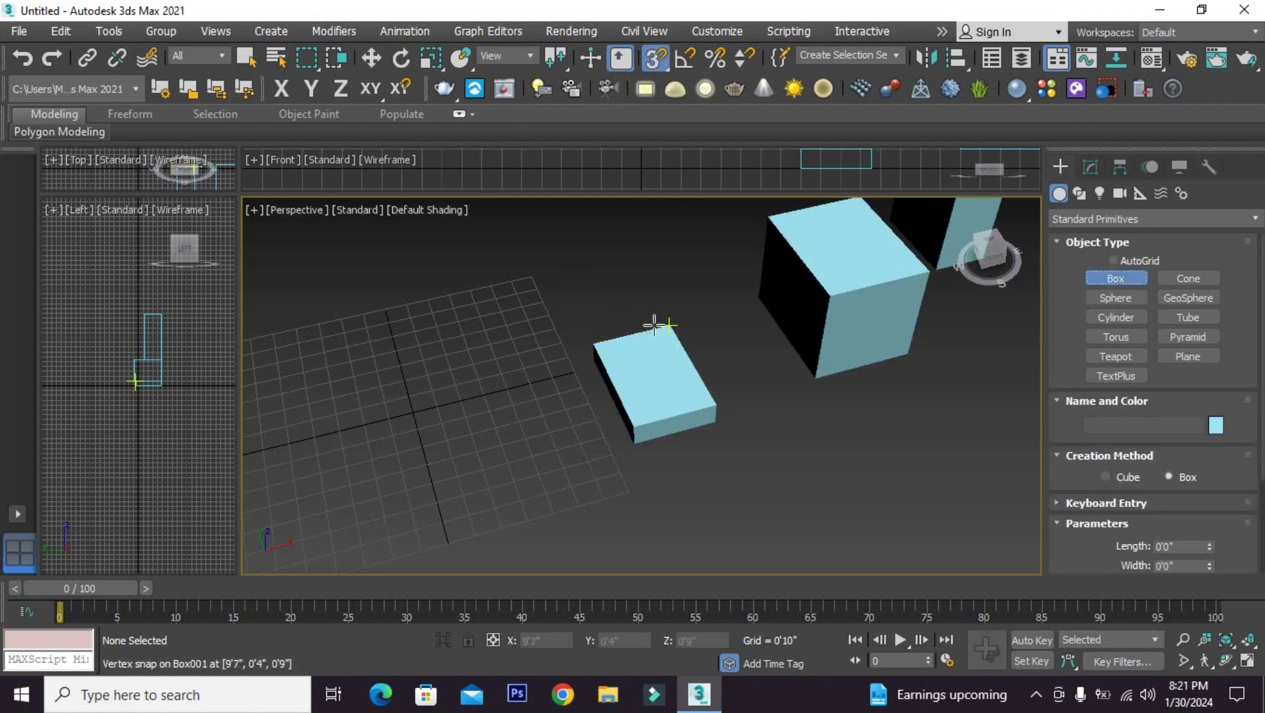
{"action": "scroll", "coordinate": [669, 330], "scroll_direction": "up", "scroll_amount": 2}
{"action": "scroll", "coordinate": [670, 310], "scroll_direction": "up", "scroll_amount": 2}
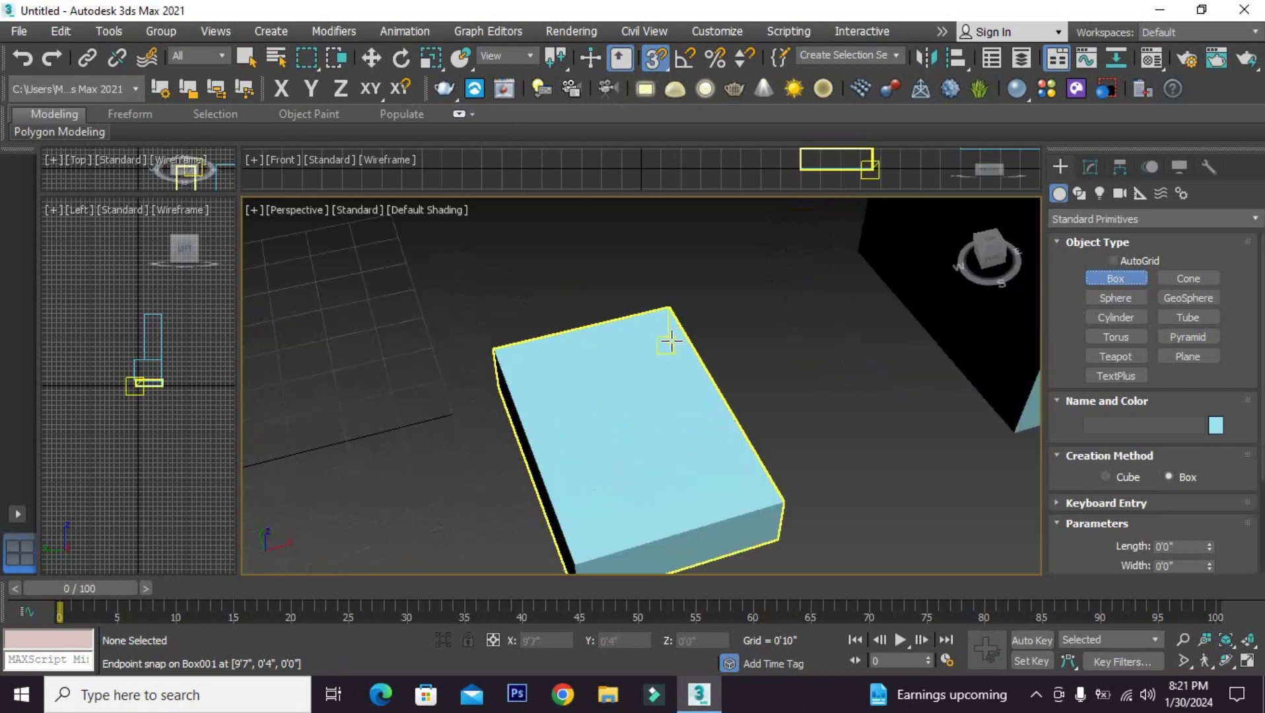
{"action": "scroll", "coordinate": [673, 293], "scroll_direction": "up", "scroll_amount": 1}
{"action": "scroll", "coordinate": [667, 261], "scroll_direction": "down", "scroll_amount": 3}
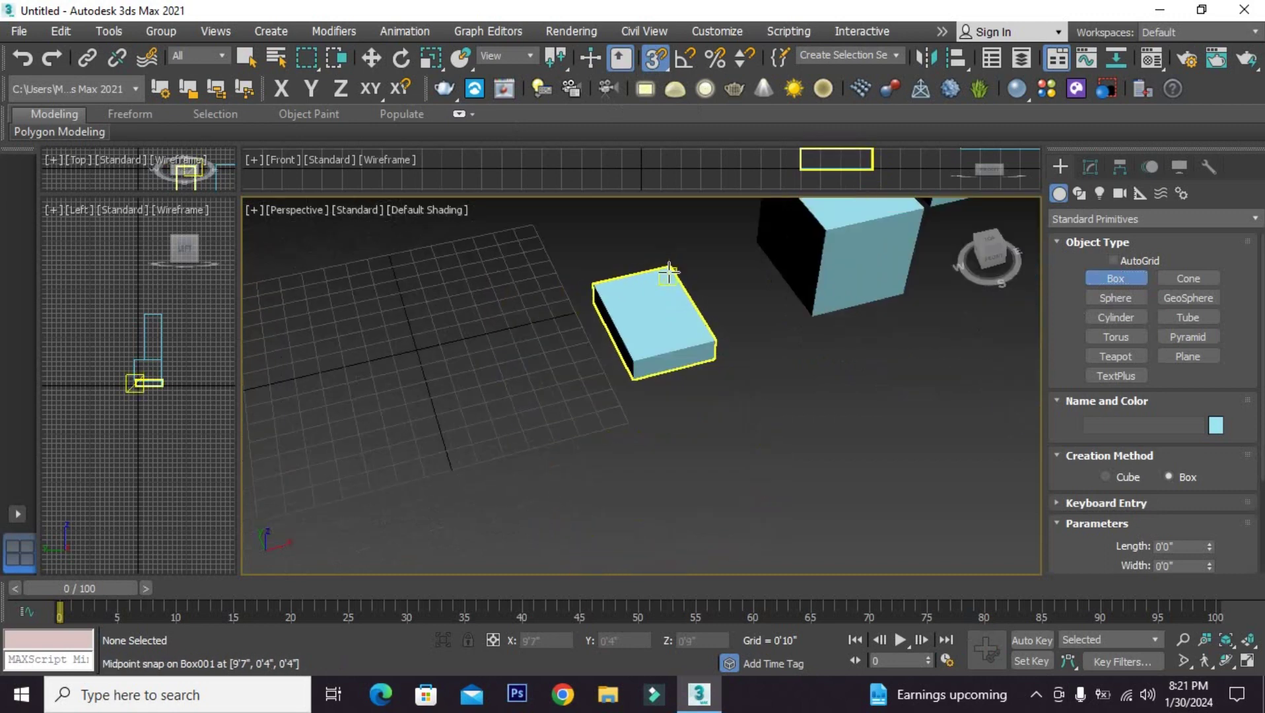
{"action": "middle_click_drag", "start_coordinate": [667, 264], "coordinate": [635, 357]}
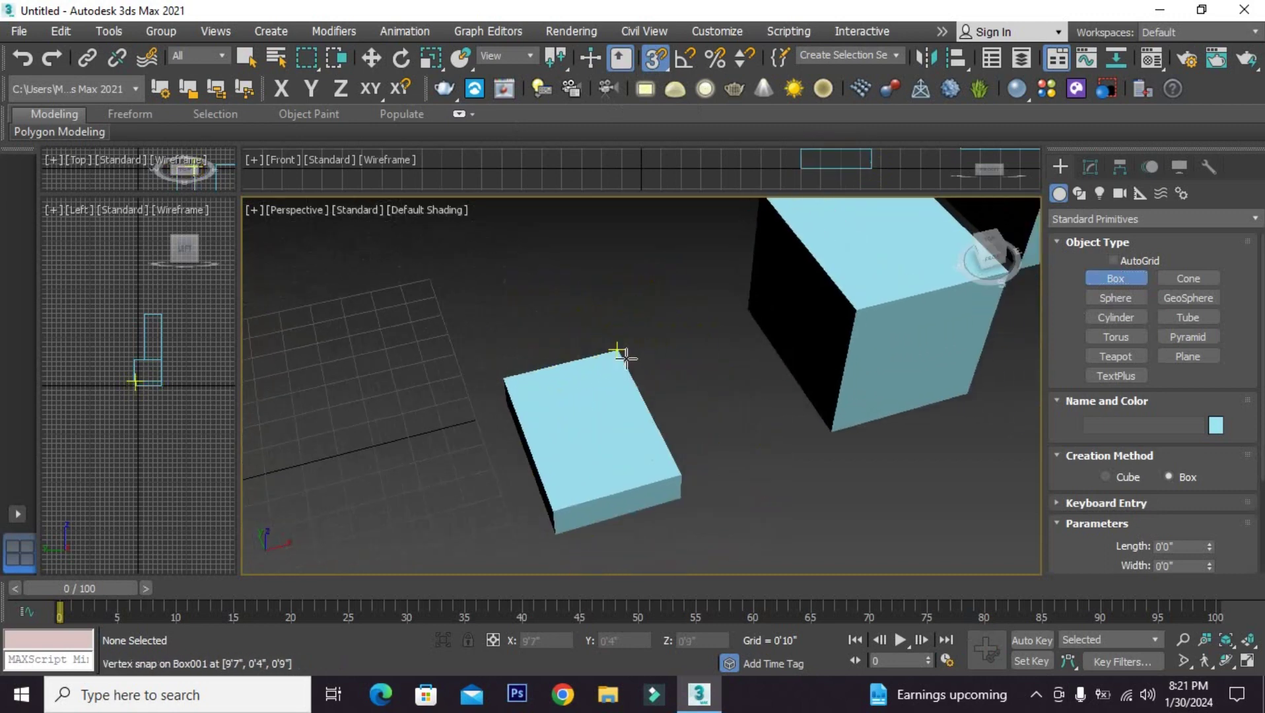
{"action": "mouse_move", "coordinate": [618, 353]}
{"action": "left_mouse_down"}
{"action": "mouse_move", "coordinate": [668, 285]}
{"action": "mouse_move", "coordinate": [551, 512]}
{"action": "mouse_move", "coordinate": [614, 495]}
{"action": "mouse_move", "coordinate": [524, 452]}
{"action": "mouse_move", "coordinate": [555, 513]}
{"action": "left_mouse_up"}
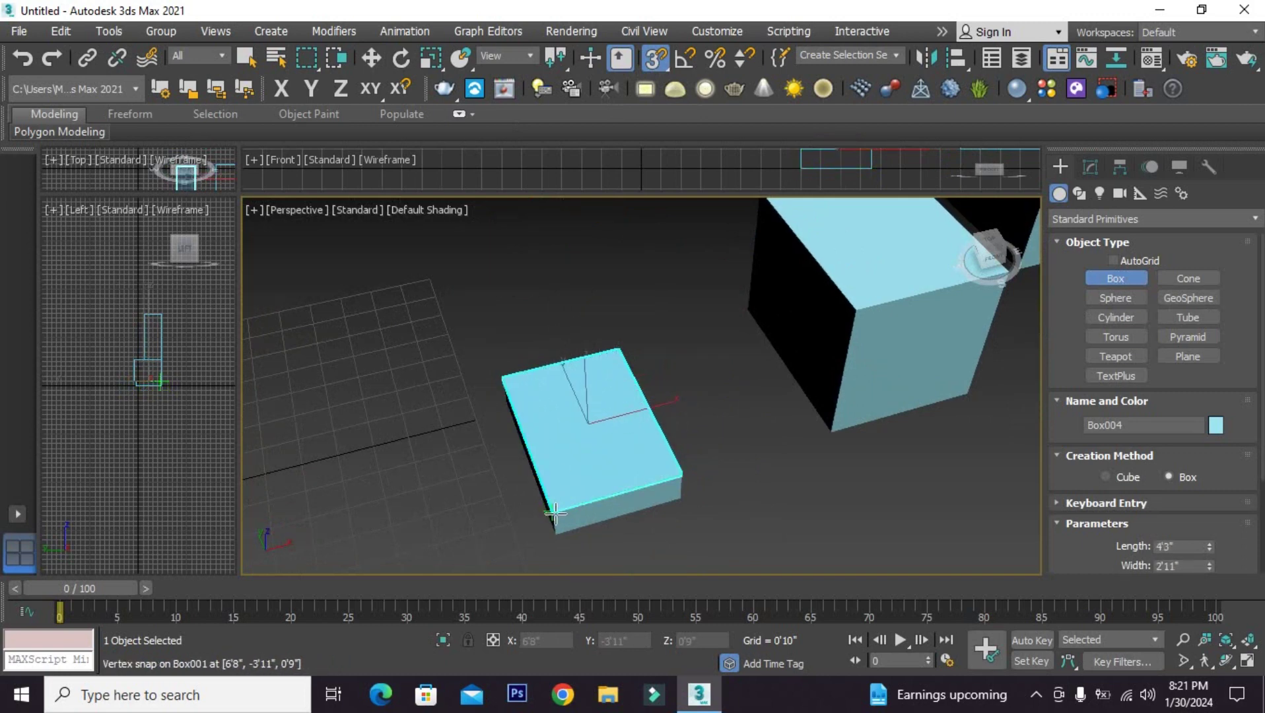
{"action": "scroll", "coordinate": [581, 369], "scroll_direction": "down", "scroll_amount": 3}
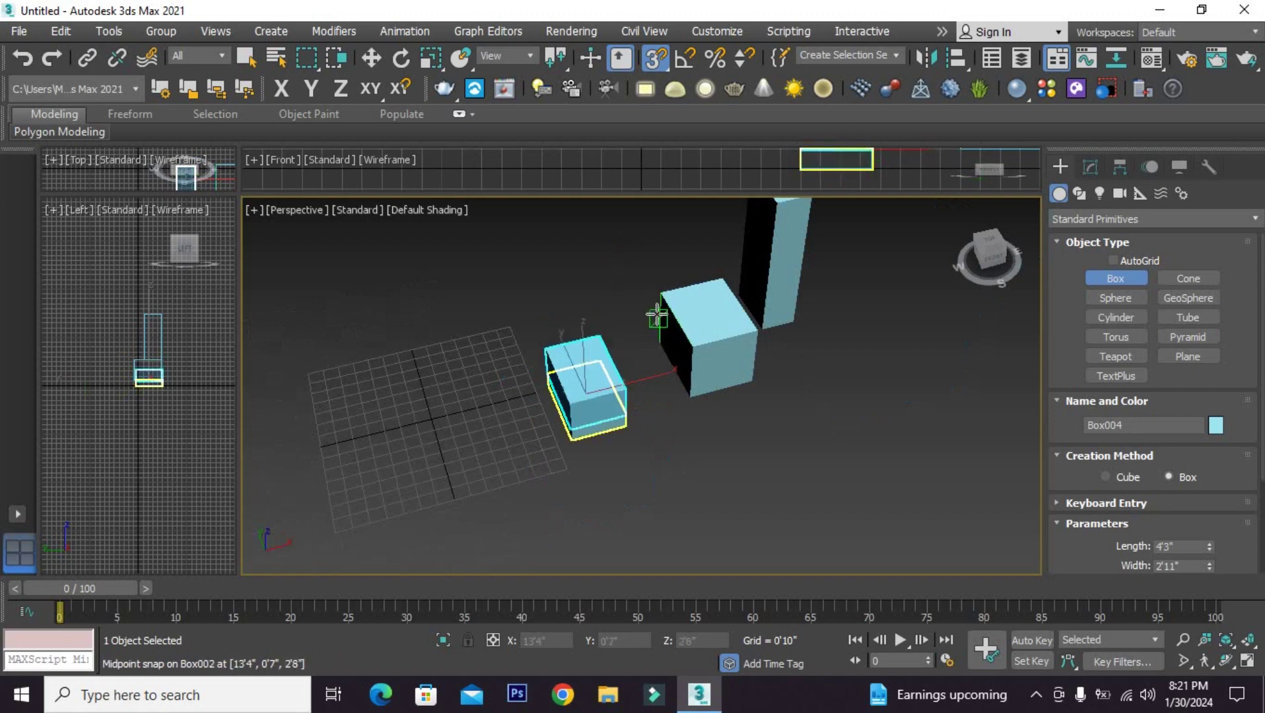
{"action": "left_click", "coordinate": [647, 297]}
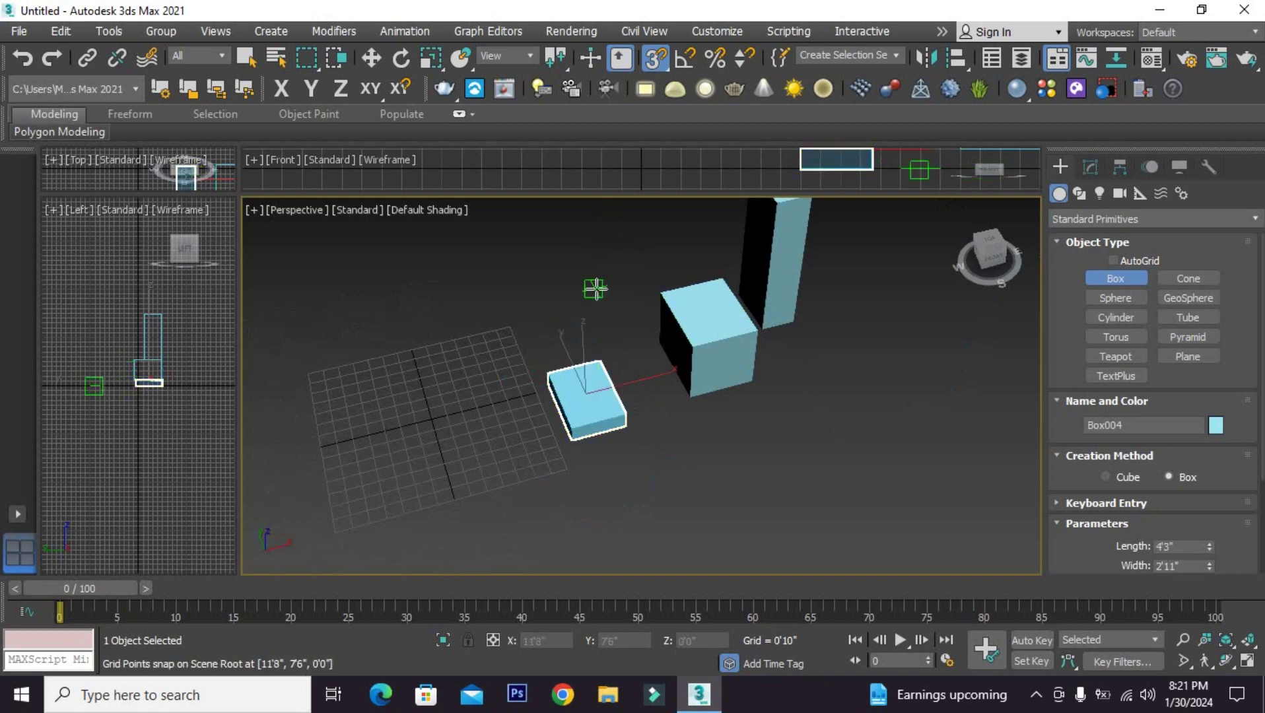
Raise the new box's height to the tall box's top and finish it.
{"action": "middle_click_drag", "start_coordinate": [595, 288], "coordinate": [604, 357]}
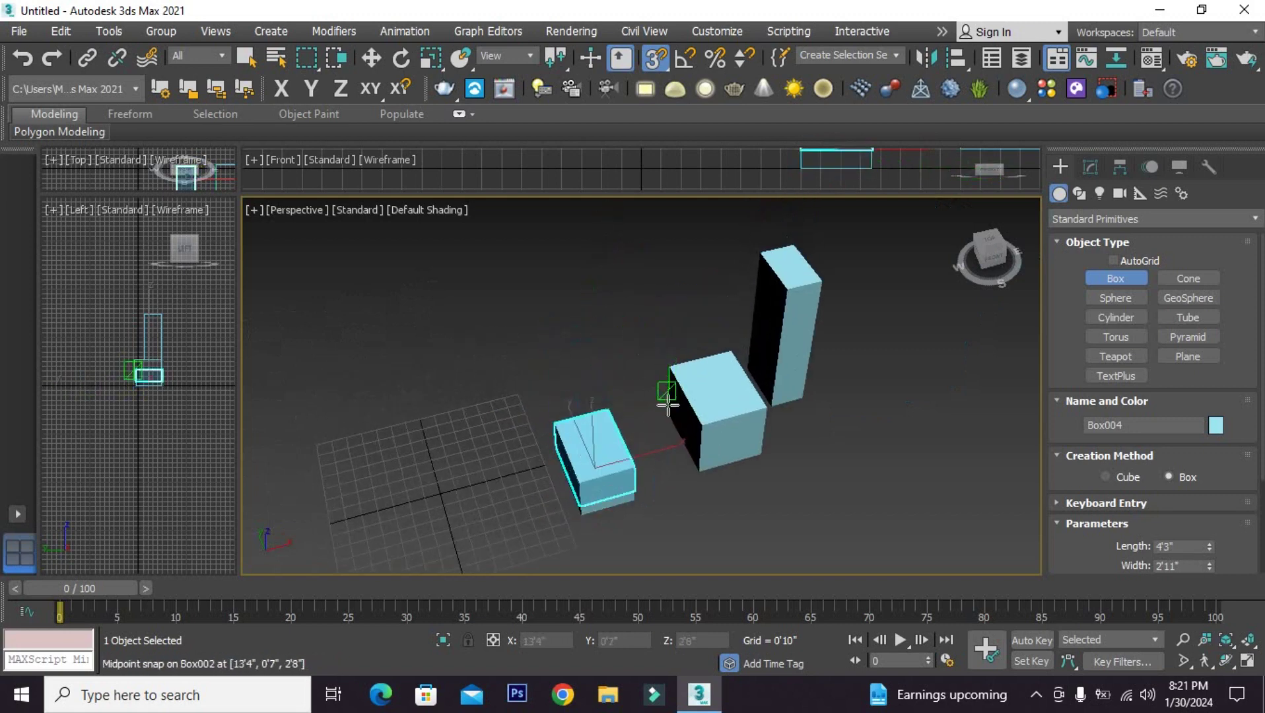
{"action": "left_click", "coordinate": [780, 284]}
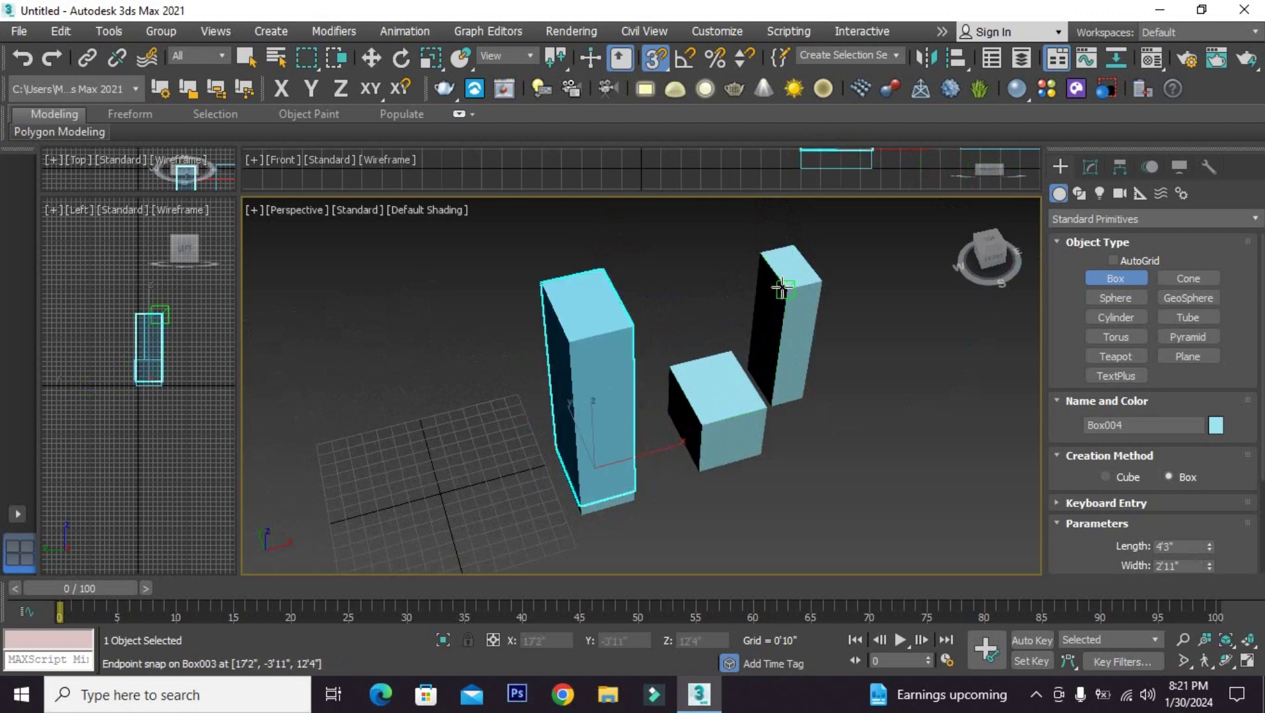
{"action": "mouse_move", "coordinate": [602, 330]}
{"action": "middle_mouse_down", "text": "alt"}
{"action": "mouse_move", "coordinate": [655, 330]}
{"action": "mouse_move", "coordinate": [646, 289]}
{"action": "mouse_move", "coordinate": [599, 350]}
{"action": "middle_mouse_up", "text": "alt"}
{"action": "scroll", "coordinate": [600, 350], "scroll_direction": "down", "scroll_amount": 3}
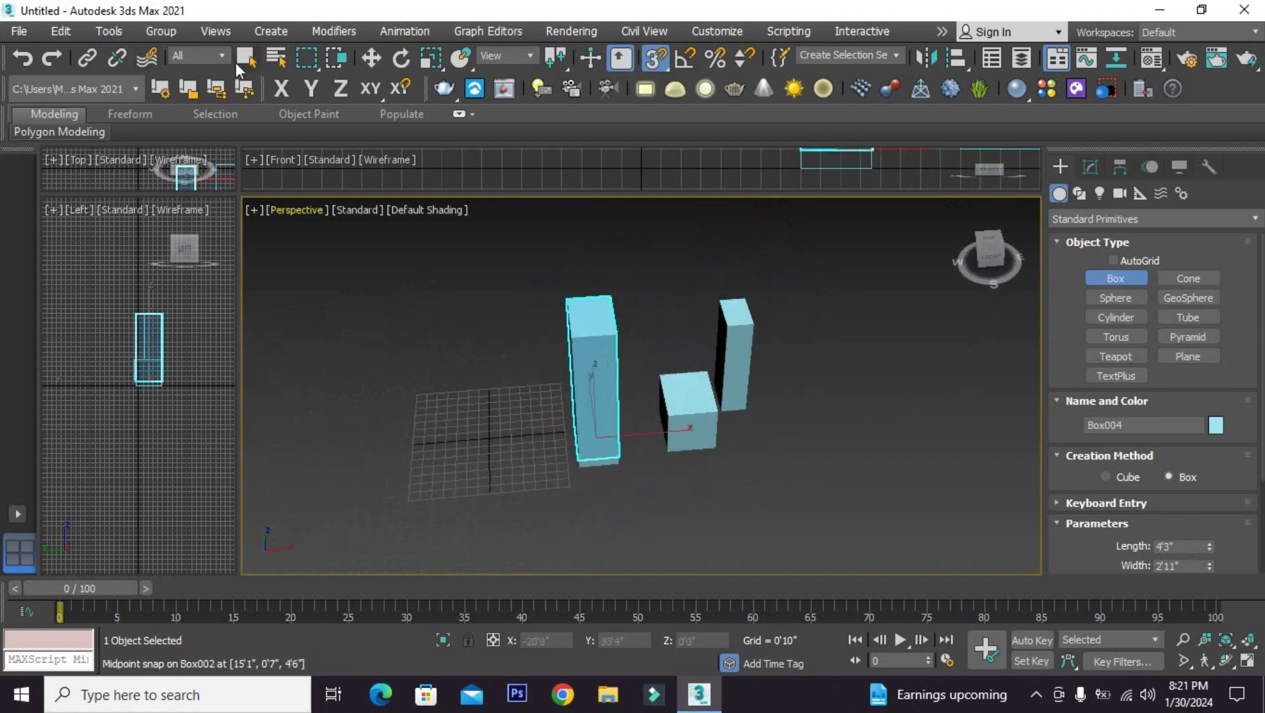
{"action": "right_click", "coordinate": [660, 376]}
Draw a long, thin wall box, Box005, beside the other boxes.
{"action": "left_click", "coordinate": [732, 370]}
{"action": "mouse_move", "coordinate": [783, 445]}
{"action": "middle_mouse_down", "text": "alt"}
{"action": "mouse_move", "coordinate": [726, 429]}
{"action": "mouse_move", "coordinate": [716, 443]}
{"action": "mouse_move", "coordinate": [686, 435]}
{"action": "middle_mouse_up", "text": "alt"}
{"action": "left_click", "coordinate": [1116, 278]}
{"action": "scroll", "coordinate": [728, 412], "scroll_direction": "down", "scroll_amount": 2}
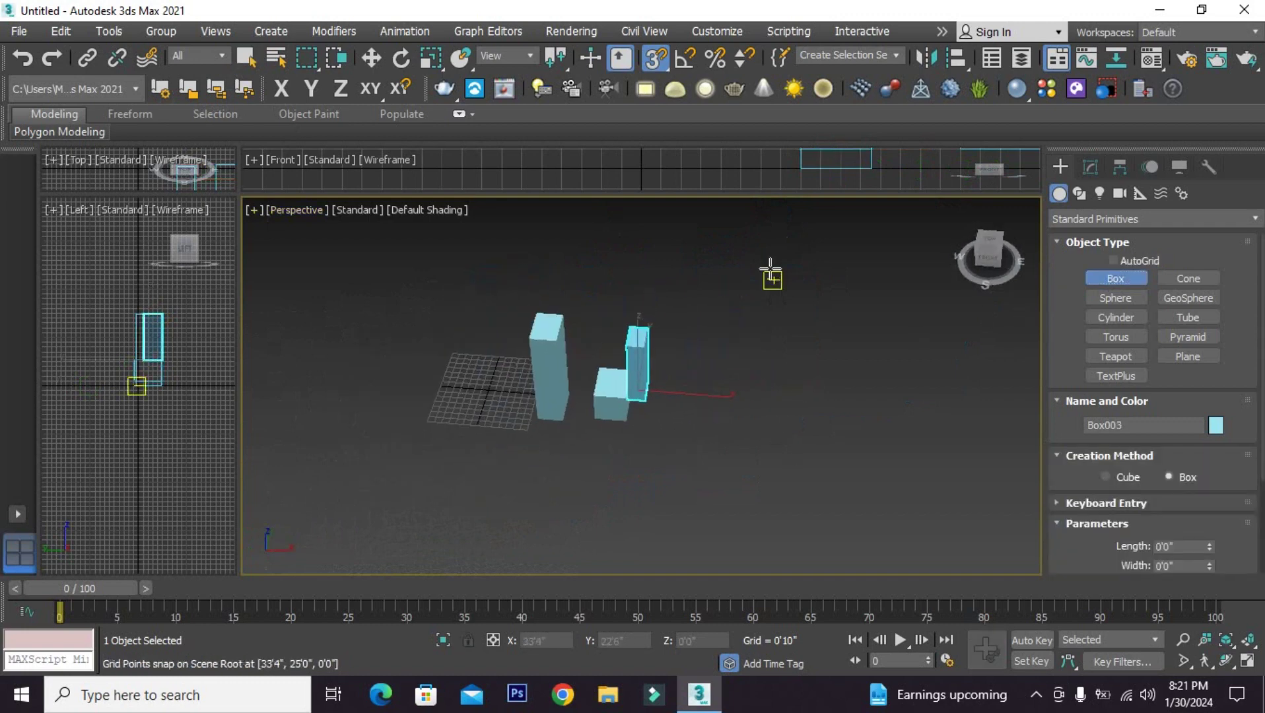
{"action": "left_click_drag", "start_coordinate": [722, 326], "coordinate": [714, 514]}
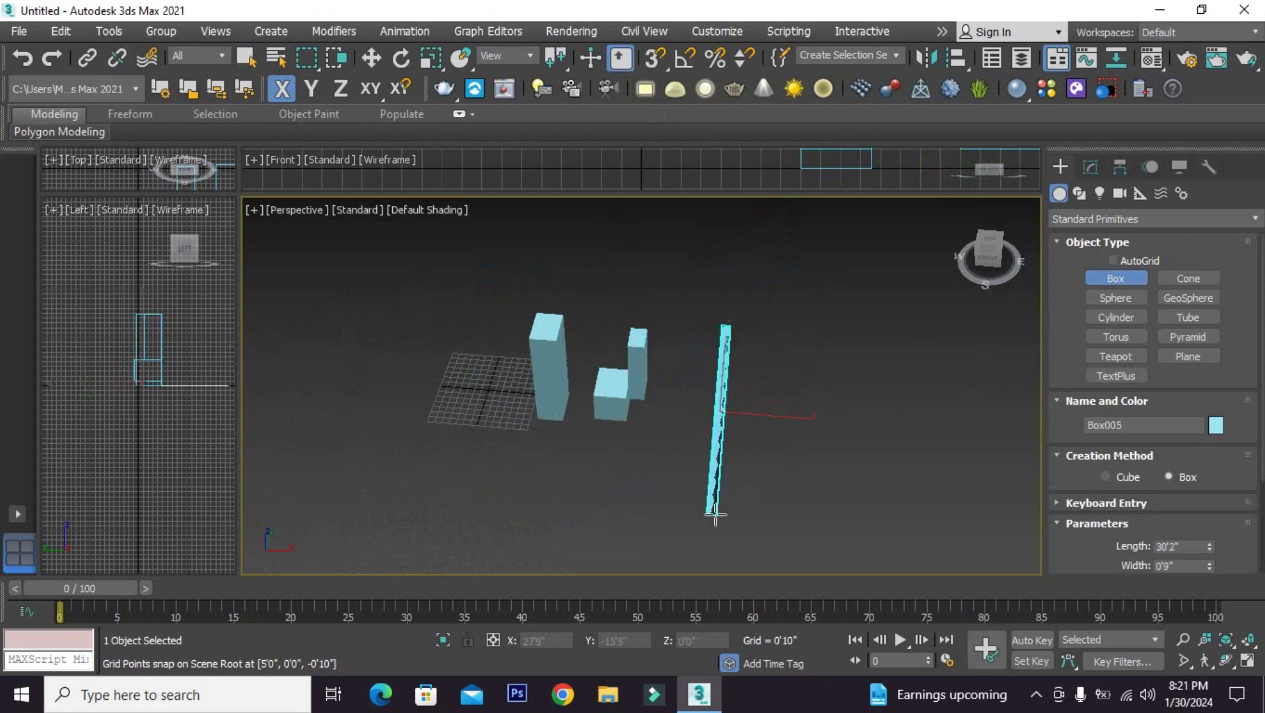
{"action": "left_click", "coordinate": [712, 363]}
{"action": "mouse_move", "coordinate": [711, 363]}
{"action": "middle_mouse_down", "text": "alt"}
{"action": "mouse_move", "coordinate": [694, 432]}
{"action": "mouse_move", "coordinate": [695, 414]}
{"action": "middle_mouse_up", "text": "alt"}
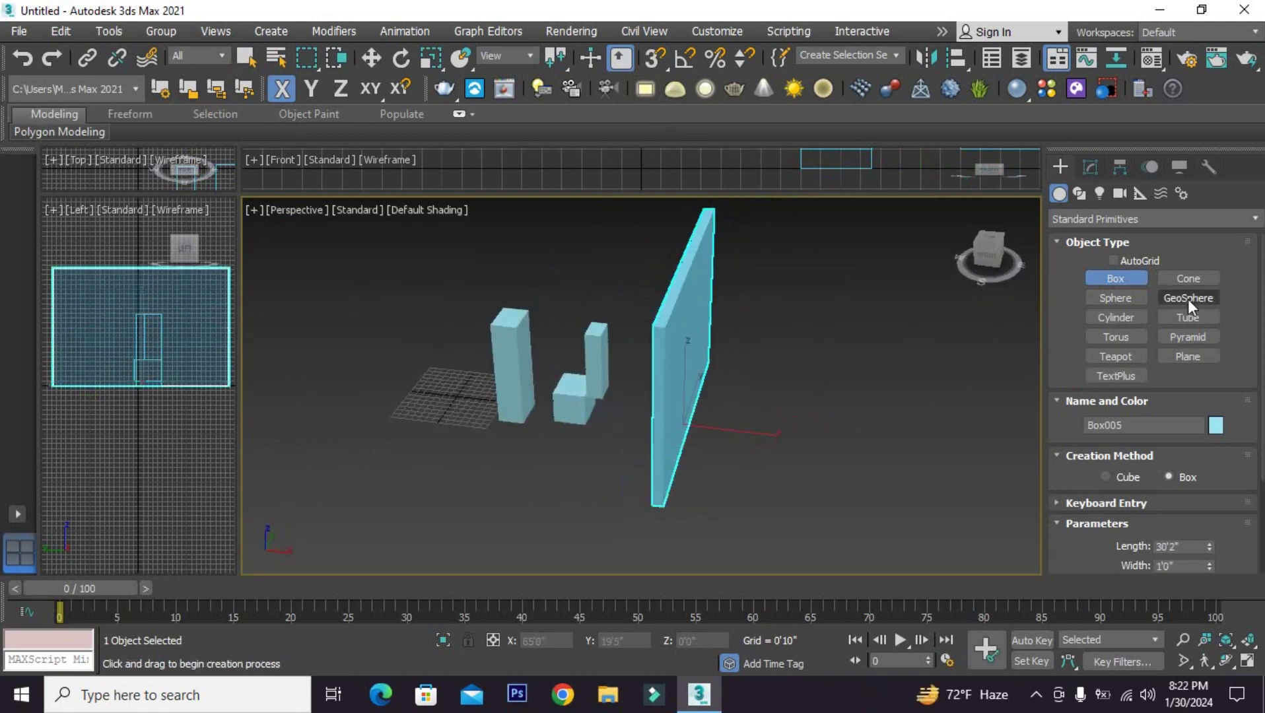
Set Box005's height to 10'0" and length to 16'7", then drag out a clone.
{"action": "left_click", "coordinate": [1092, 168]}
{"action": "type", "text": "10'"}
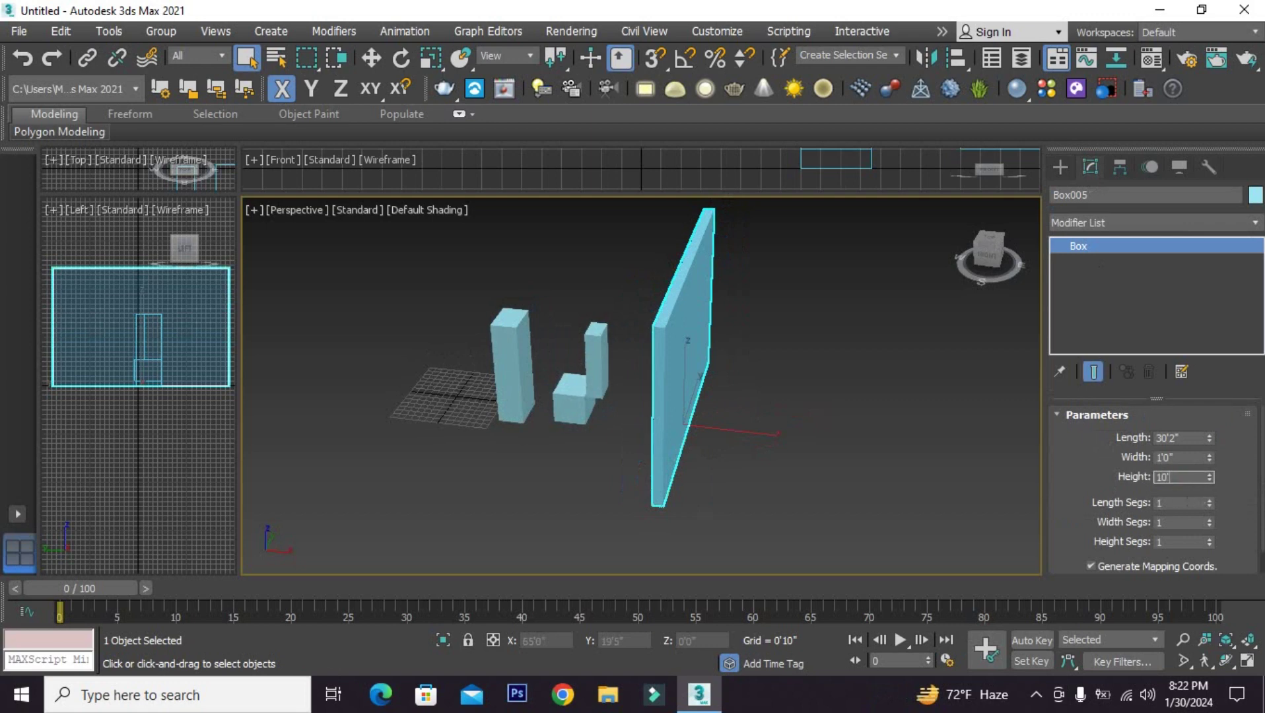
{"action": "key", "text": "Return"}
{"action": "scroll", "coordinate": [686, 396], "scroll_direction": "up", "scroll_amount": 2}
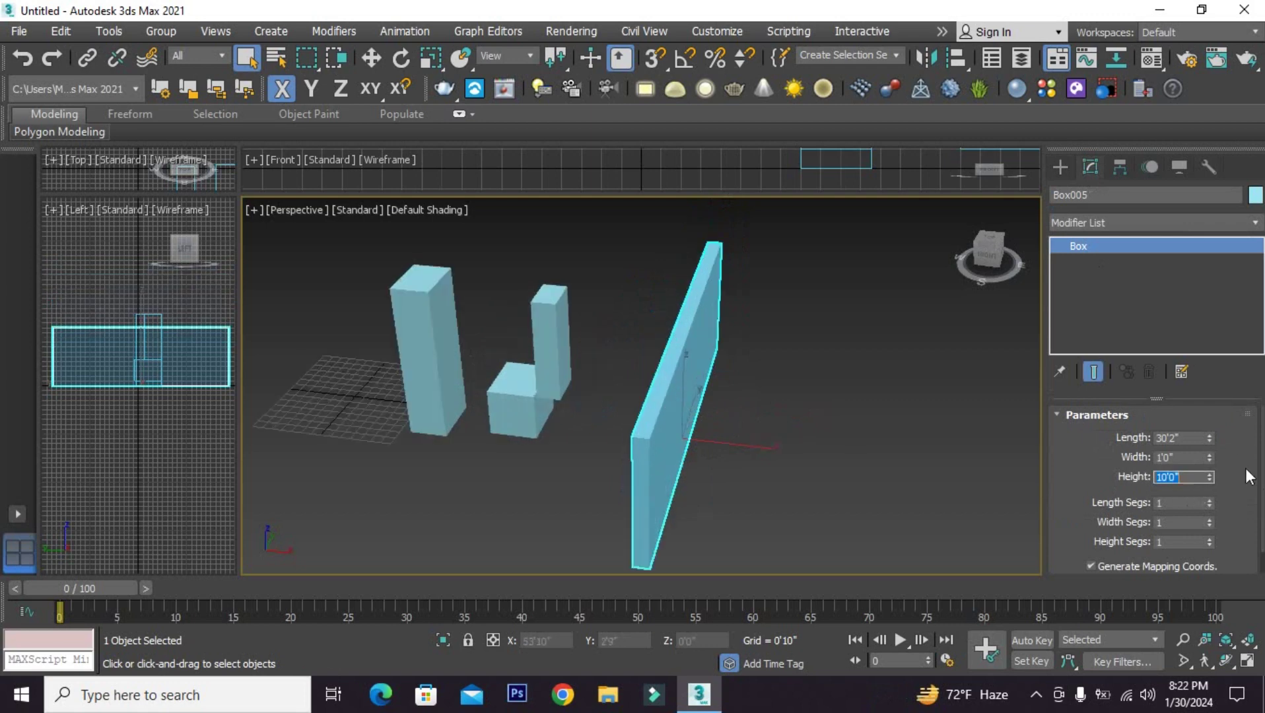
{"action": "left_click_drag", "start_coordinate": [1209, 438], "coordinate": [1207, 482]}
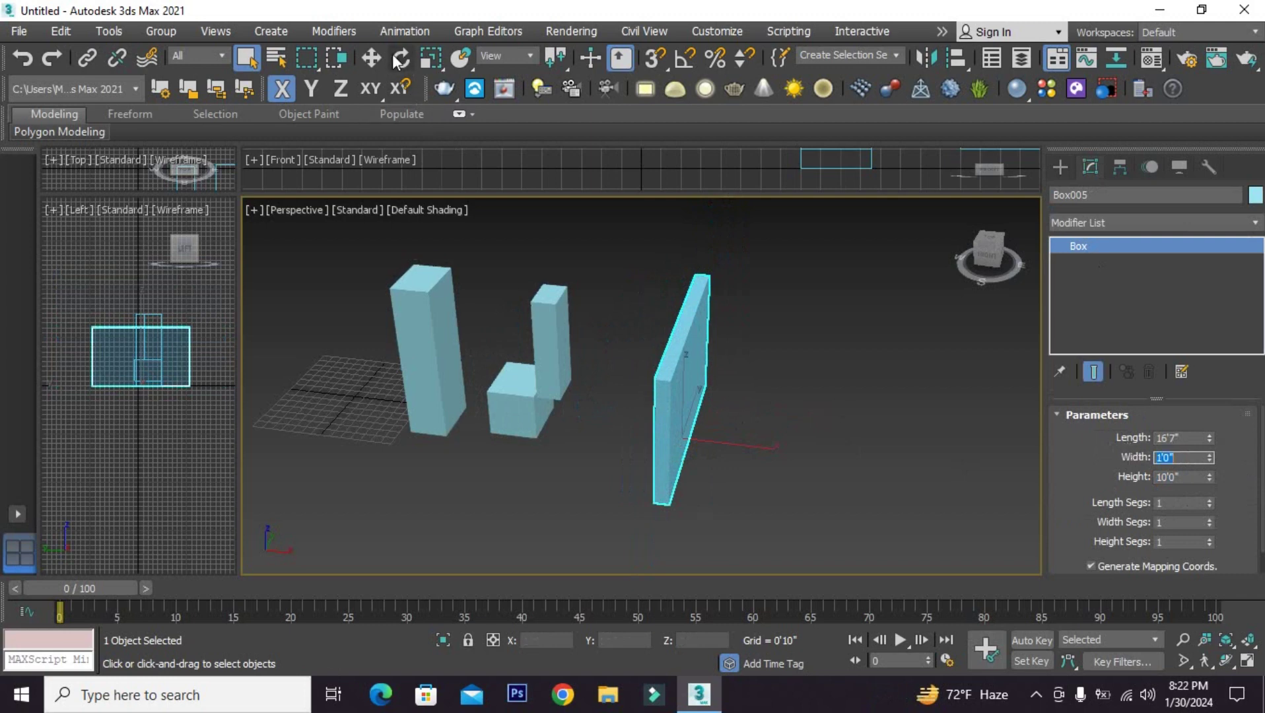
{"action": "left_click", "coordinate": [371, 58]}
{"action": "left_click_drag", "start_coordinate": [728, 444], "coordinate": [833, 459], "text": "shift"}
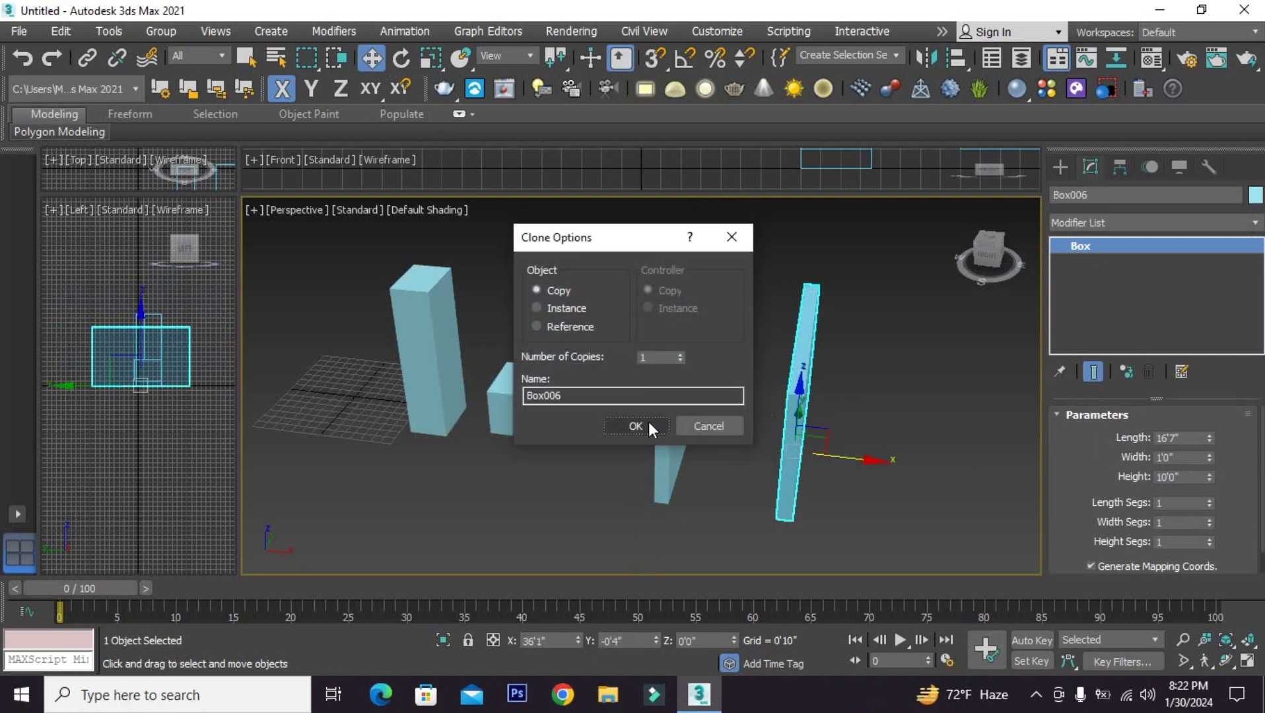
Accept the clone as Box006 and lower its height to 2'6".
{"action": "left_click", "coordinate": [648, 425]}
{"action": "scroll", "coordinate": [813, 451], "scroll_direction": "up", "scroll_amount": 3}
{"action": "scroll", "coordinate": [817, 462], "scroll_direction": "down", "scroll_amount": 2}
{"action": "middle_click_drag", "start_coordinate": [817, 463], "coordinate": [829, 404], "text": "alt"}
{"action": "type", "text": "7'6"}
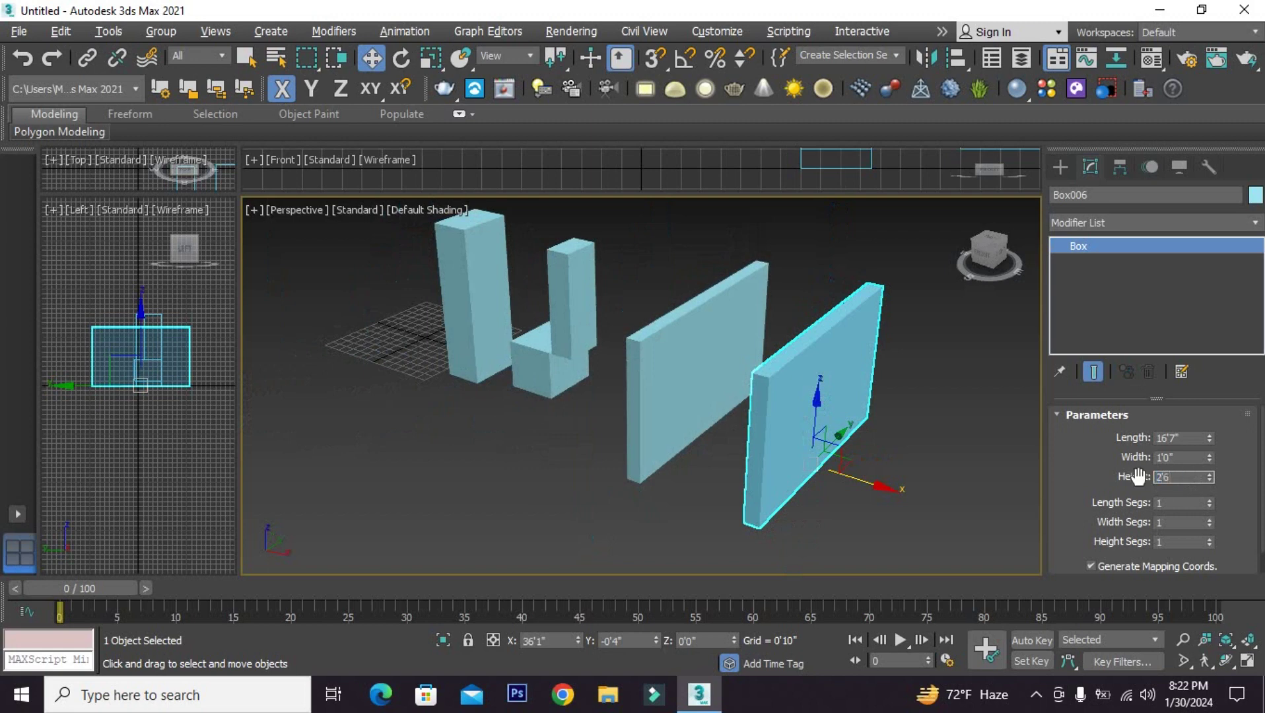
{"action": "key", "text": "Return"}
{"action": "scroll", "coordinate": [818, 445], "scroll_direction": "up", "scroll_amount": 2}
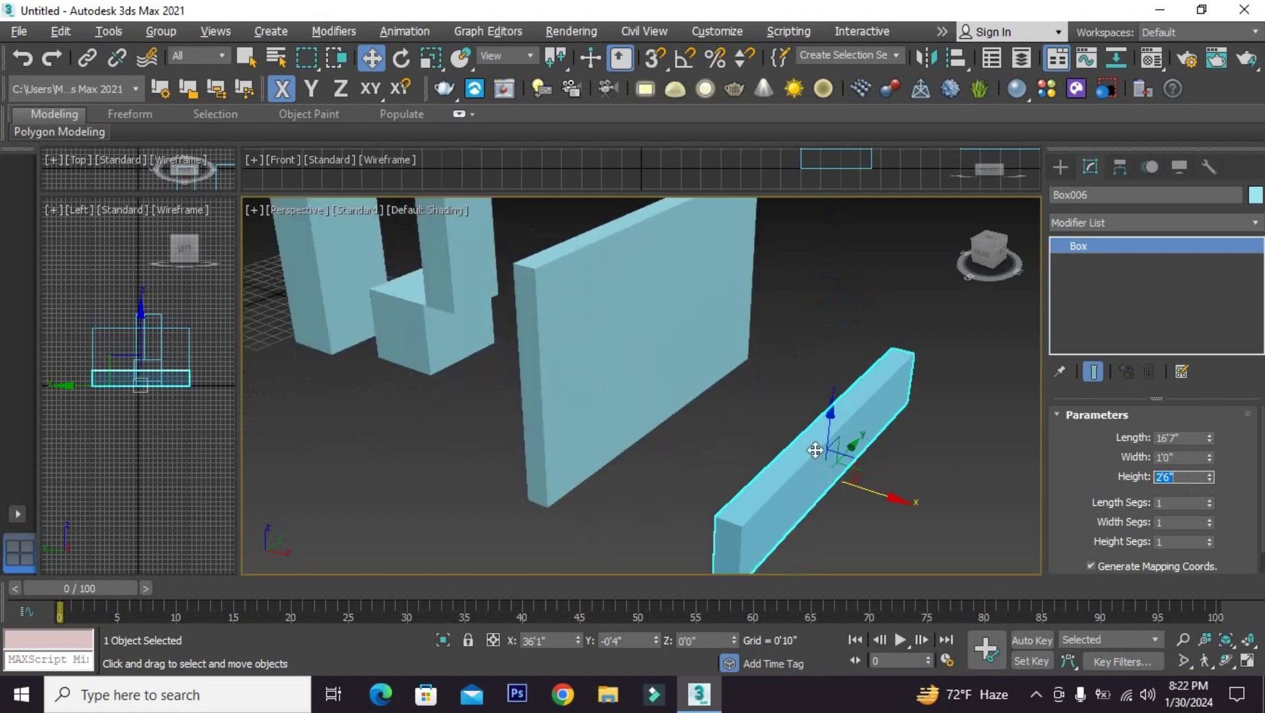
{"action": "left_click", "coordinate": [914, 451]}
{"action": "scroll", "coordinate": [858, 462], "scroll_direction": "down", "scroll_amount": 2}
{"action": "scroll", "coordinate": [839, 464], "scroll_direction": "up", "scroll_amount": 1}
{"action": "left_click", "coordinate": [840, 465]}
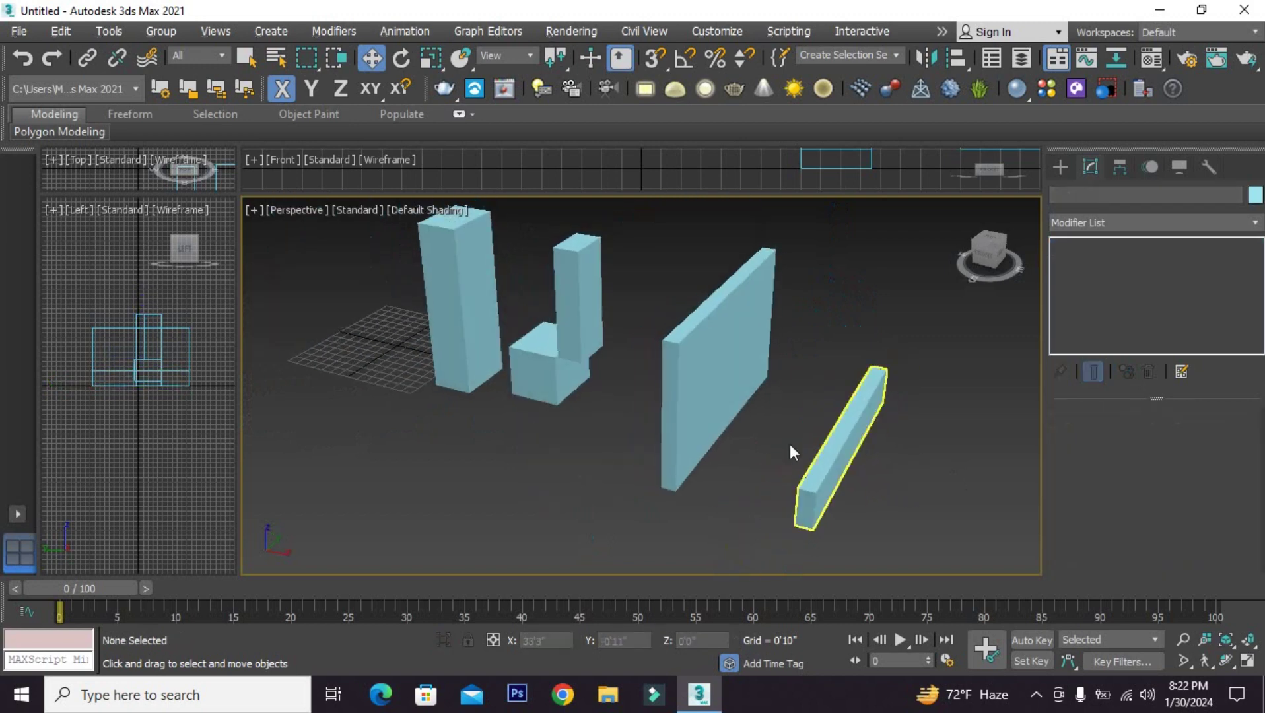
{"action": "left_click", "coordinate": [680, 339]}
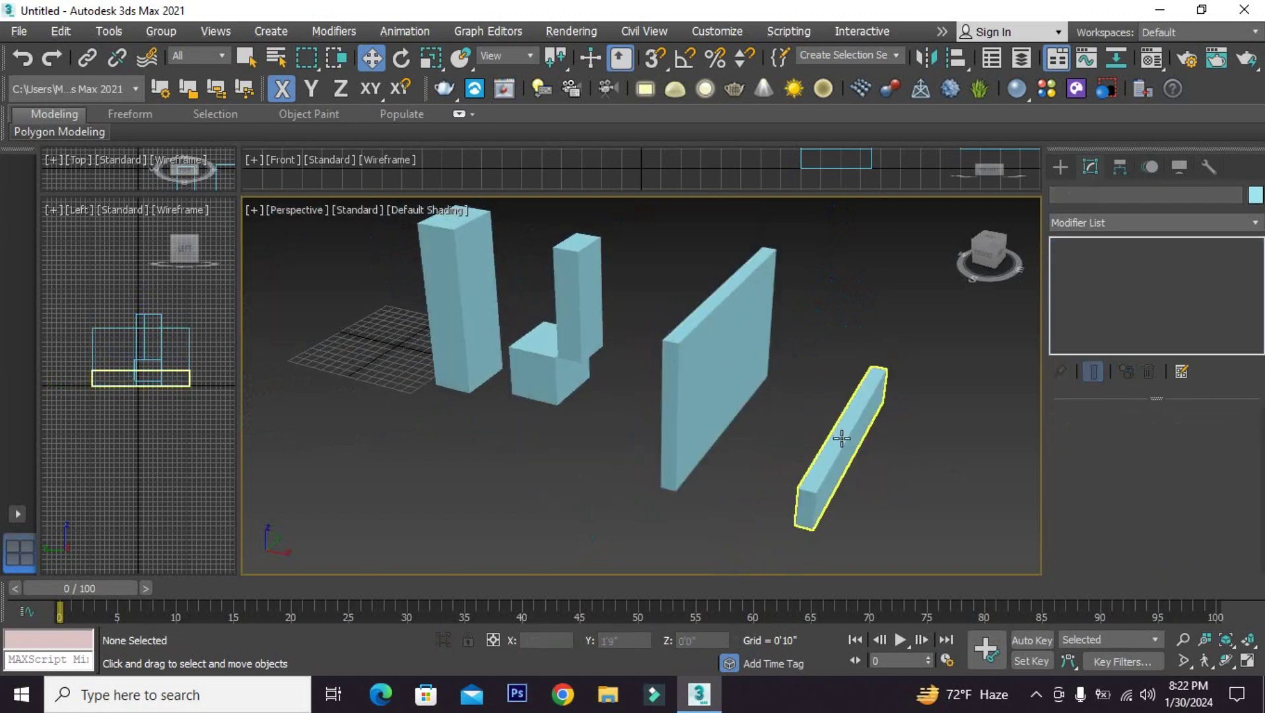
{"action": "left_click", "coordinate": [1061, 168]}
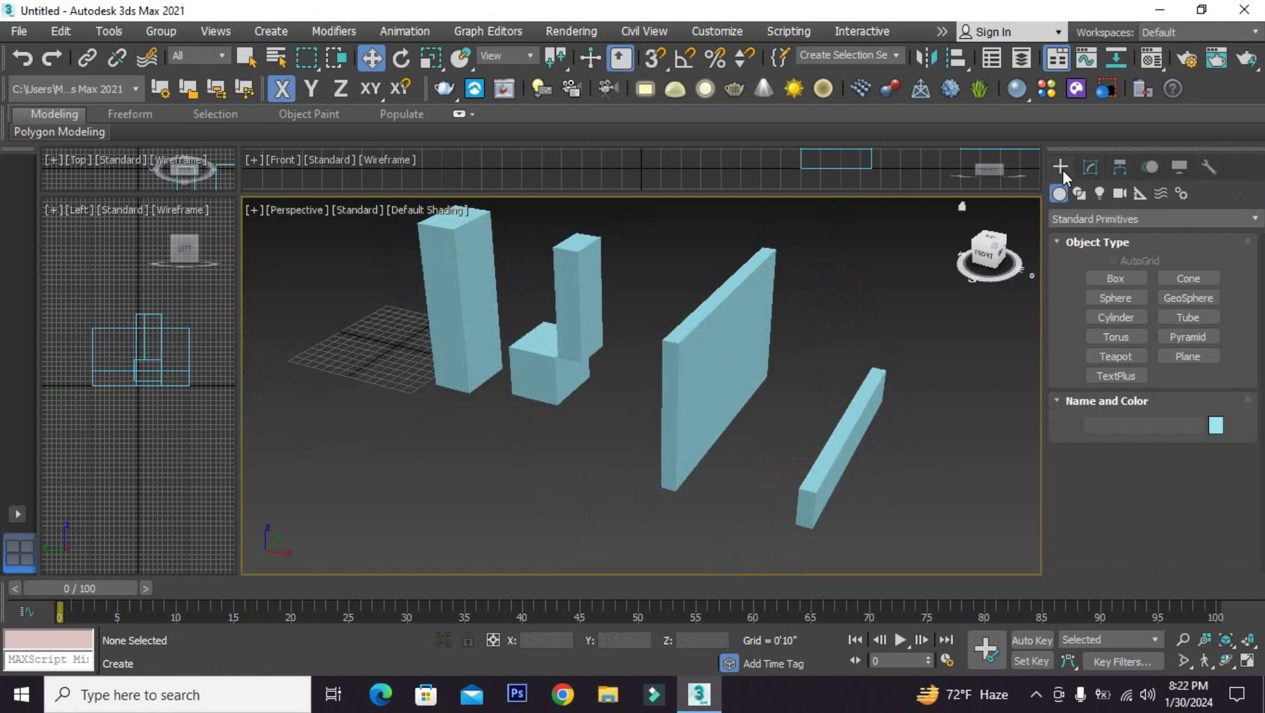
With 3D snaps on, draw Box007 along the slab's top, snapping its height to Box005's 10'0" top.
{"action": "left_click", "coordinate": [654, 61]}
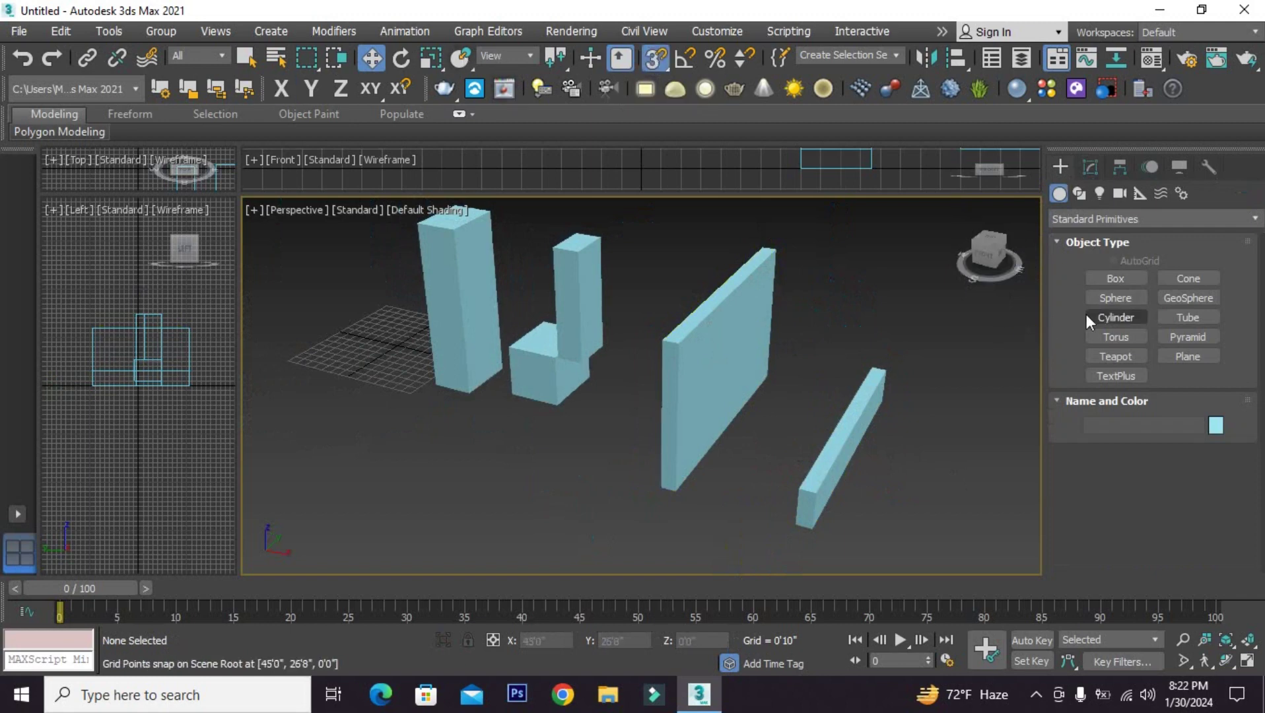
{"action": "left_click", "coordinate": [1115, 278]}
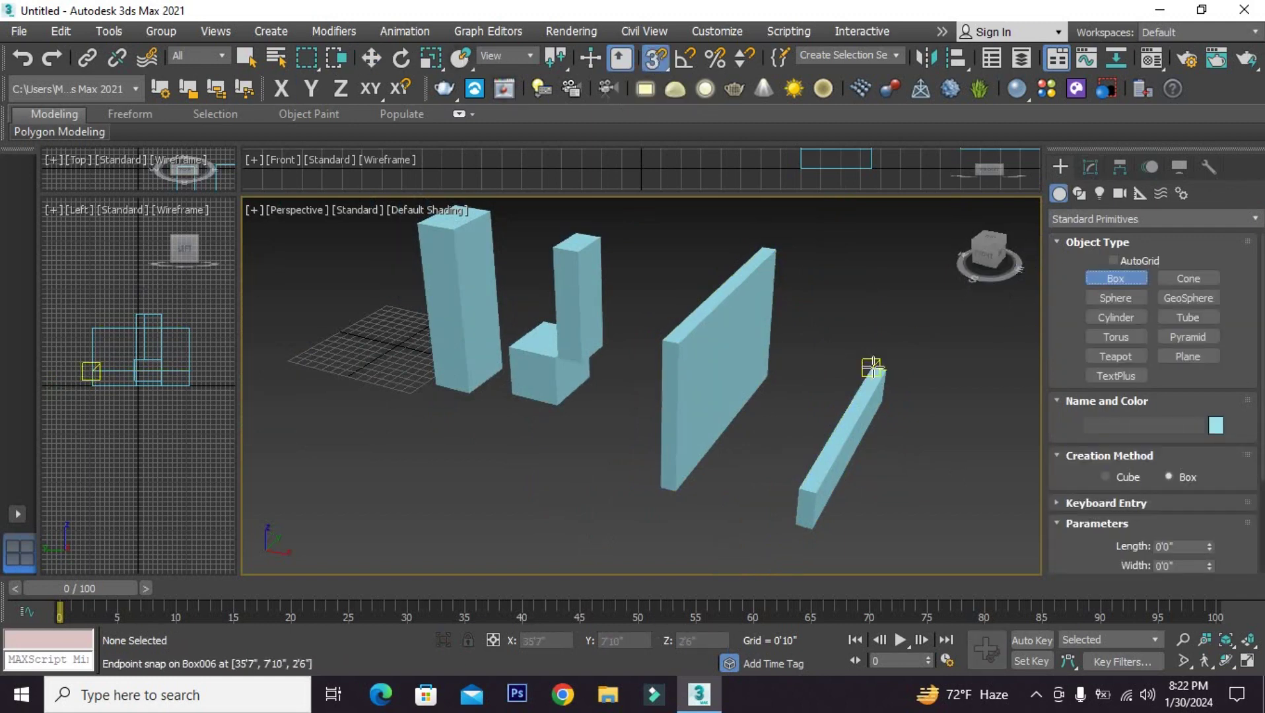
{"action": "left_click_drag", "start_coordinate": [871, 367], "coordinate": [810, 494]}
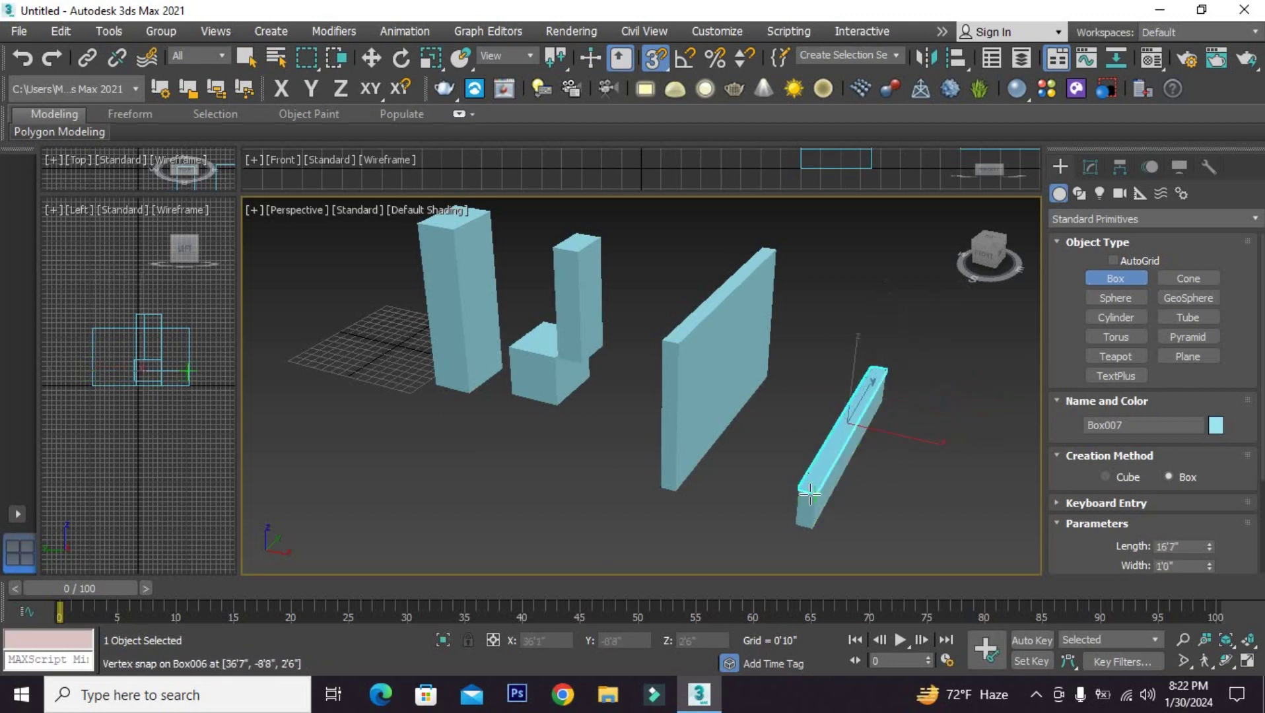
{"action": "left_click", "coordinate": [811, 486]}
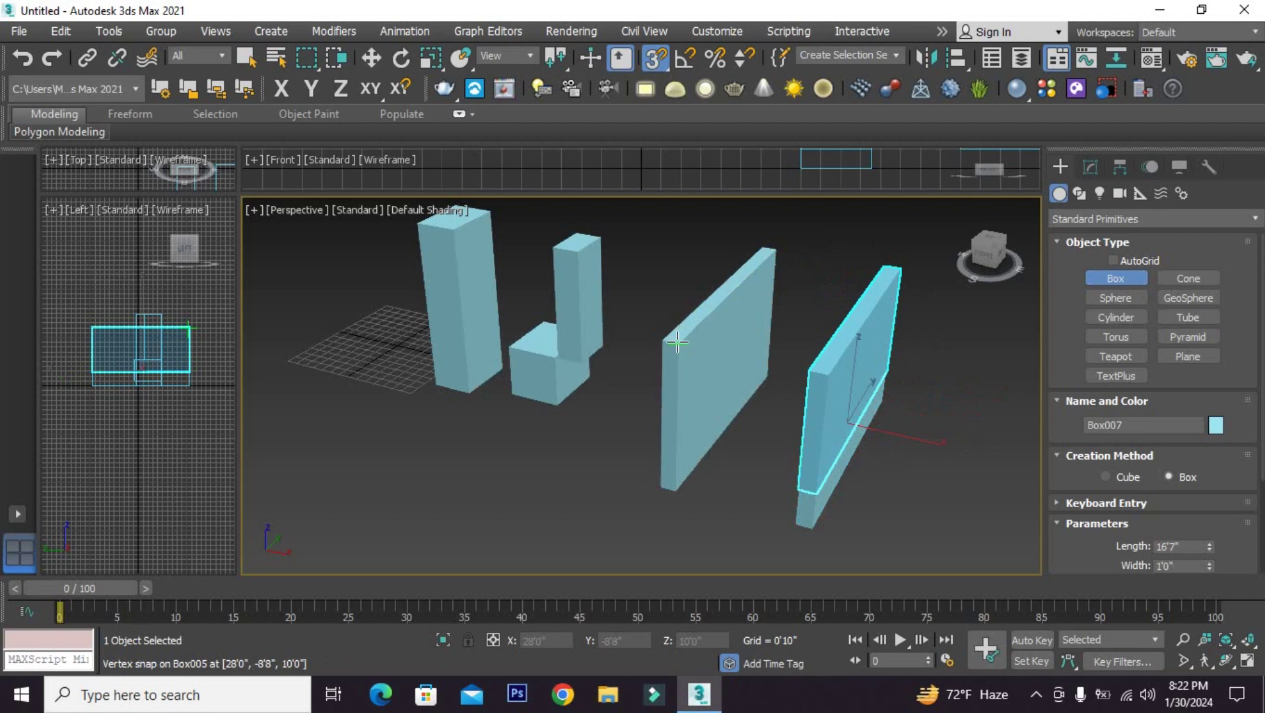
{"action": "scroll", "coordinate": [713, 300], "scroll_direction": "up", "scroll_amount": 4}
{"action": "scroll", "coordinate": [723, 315], "scroll_direction": "down", "scroll_amount": 4}
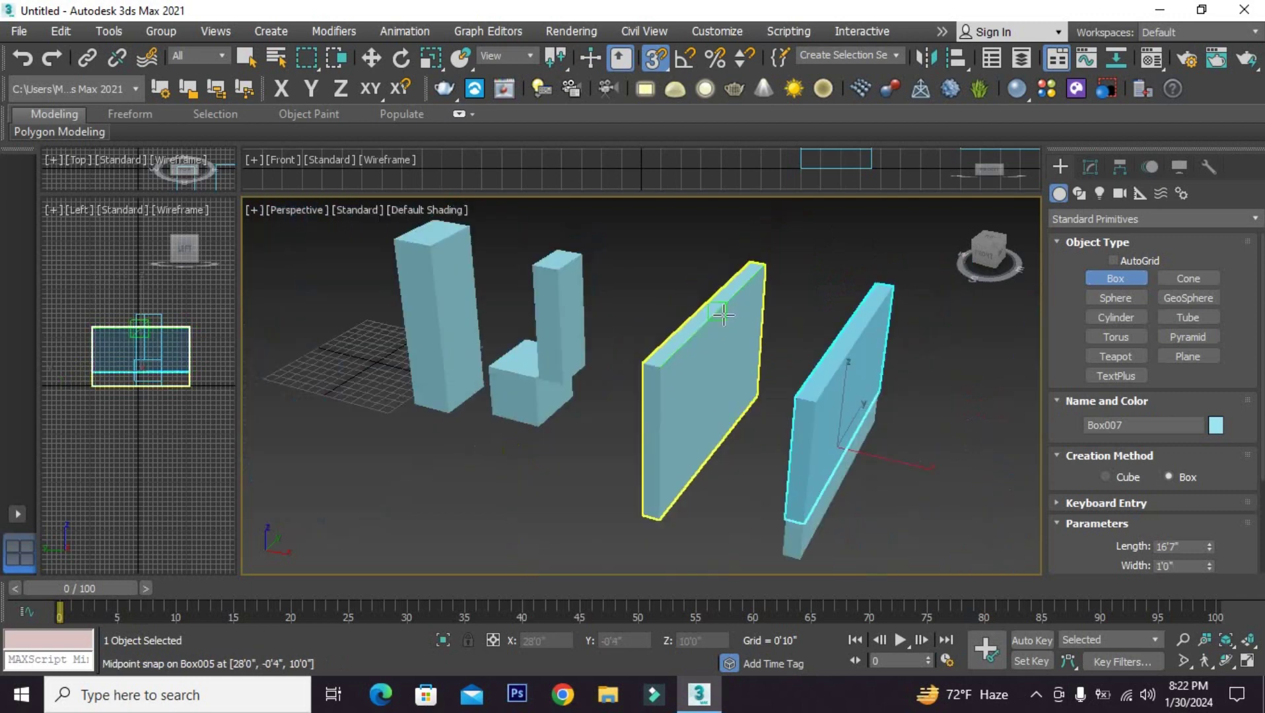
{"action": "left_click", "coordinate": [825, 307]}
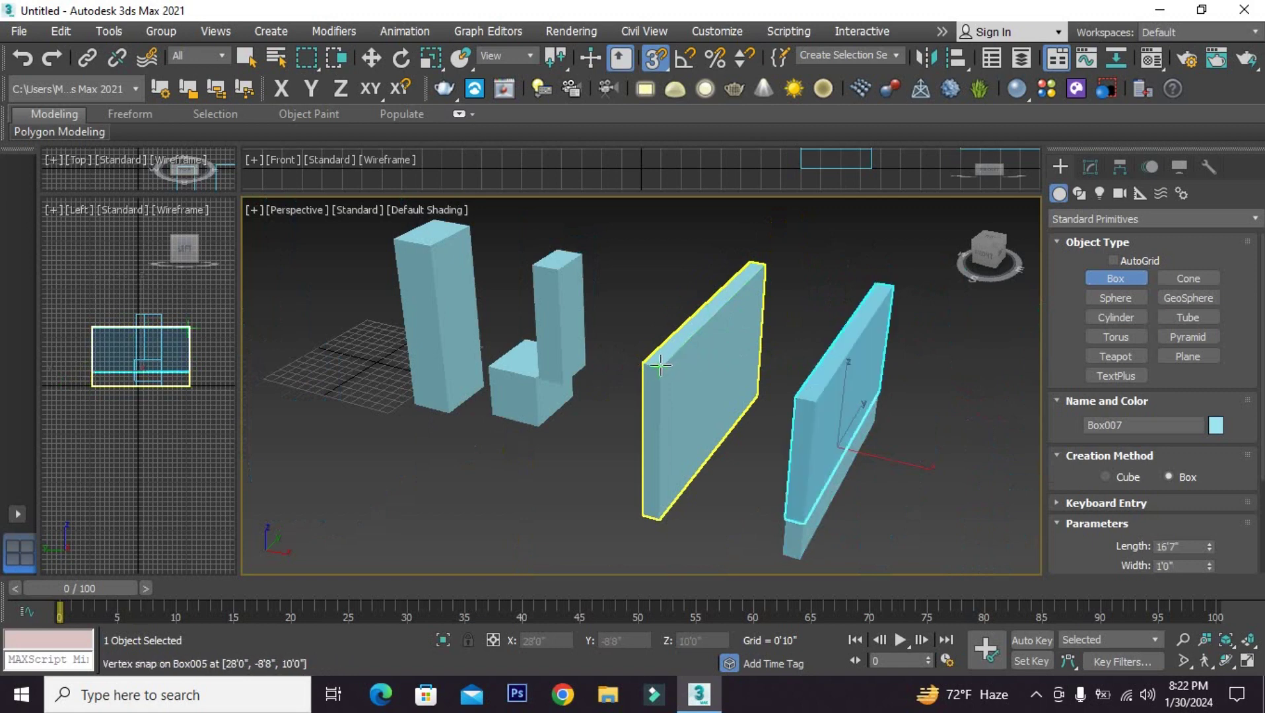
{"action": "left_click", "coordinate": [773, 410]}
Switch to Select and Move, clear the new wall's selection, and orbit to an oblique angle.
{"action": "left_click", "coordinate": [365, 58]}
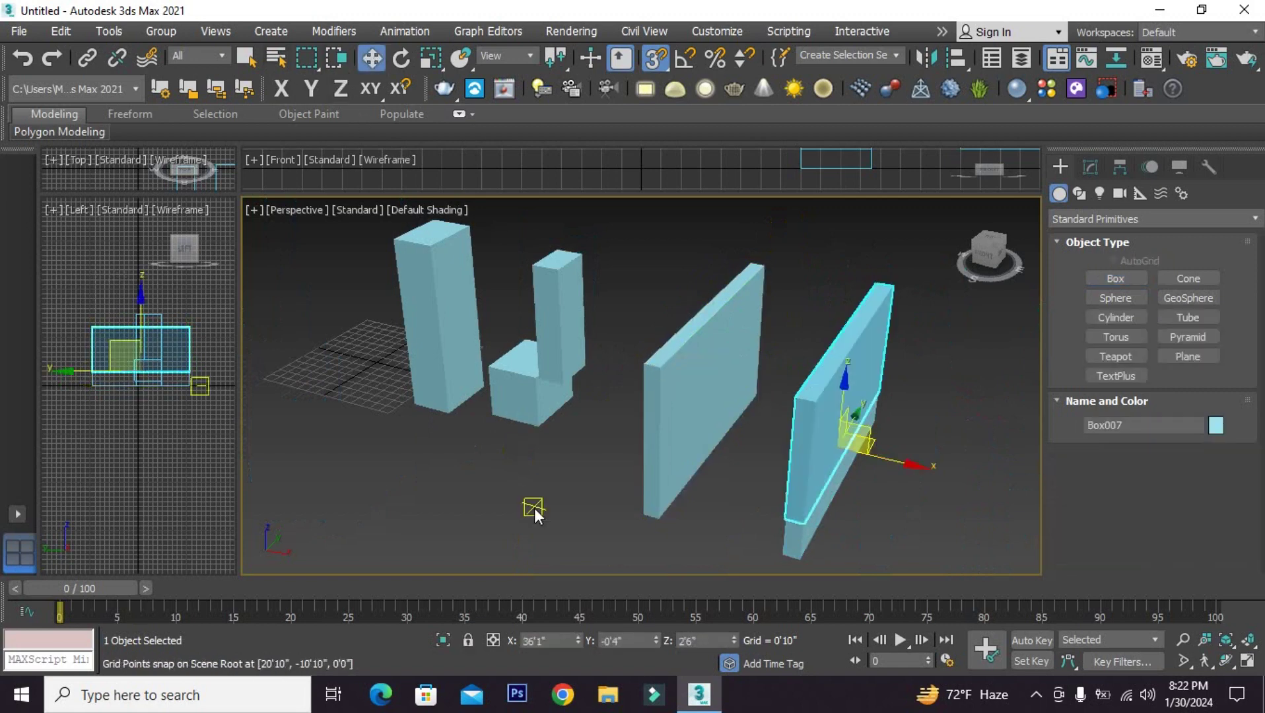
{"action": "left_click", "coordinate": [533, 508]}
{"action": "scroll", "coordinate": [588, 484], "scroll_direction": "down", "scroll_amount": 3}
{"action": "mouse_move", "coordinate": [588, 483]}
{"action": "middle_mouse_down", "text": "alt"}
{"action": "mouse_move", "coordinate": [653, 496]}
{"action": "mouse_move", "coordinate": [669, 435]}
{"action": "mouse_move", "coordinate": [641, 516]}
{"action": "middle_mouse_up", "text": "alt"}
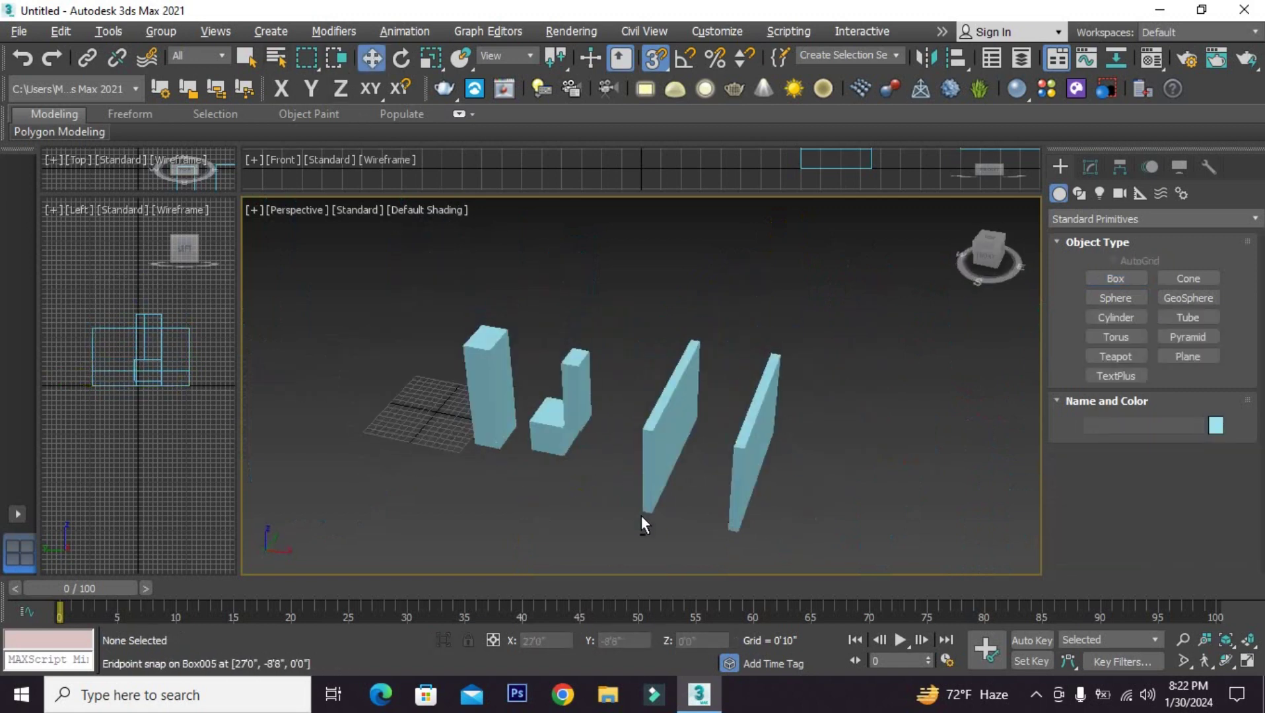
{"action": "scroll", "coordinate": [731, 476], "scroll_direction": "down", "scroll_amount": 3}
{"action": "mouse_move", "coordinate": [731, 476]}
{"action": "middle_mouse_down", "text": "alt"}
{"action": "mouse_move", "coordinate": [701, 479]}
{"action": "mouse_move", "coordinate": [698, 452]}
{"action": "mouse_move", "coordinate": [674, 449]}
{"action": "middle_mouse_up", "text": "alt"}
Zoom the Perspective view in and out to frame the tall box Box004.
{"action": "scroll", "coordinate": [694, 476], "scroll_direction": "up", "scroll_amount": 2}
{"action": "scroll", "coordinate": [666, 456], "scroll_direction": "up", "scroll_amount": 2}
{"action": "scroll", "coordinate": [622, 277], "scroll_direction": "up", "scroll_amount": 2}
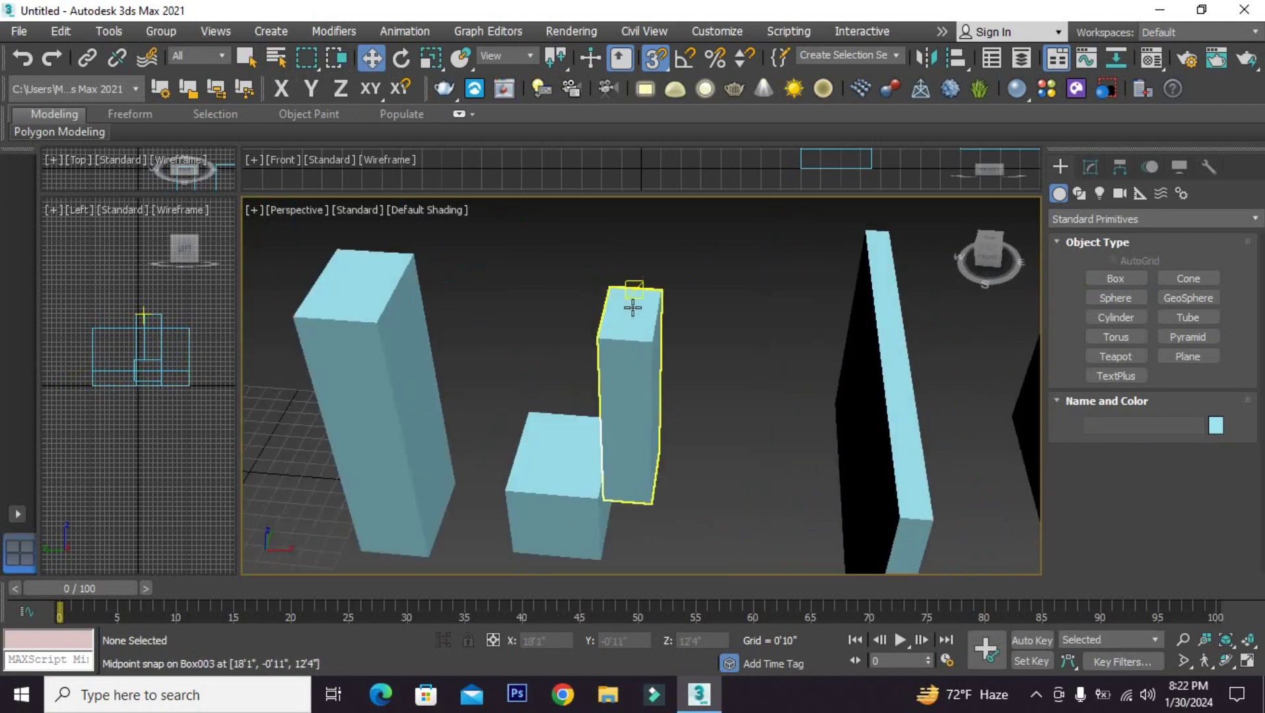
{"action": "scroll", "coordinate": [636, 305], "scroll_direction": "down", "scroll_amount": 3}
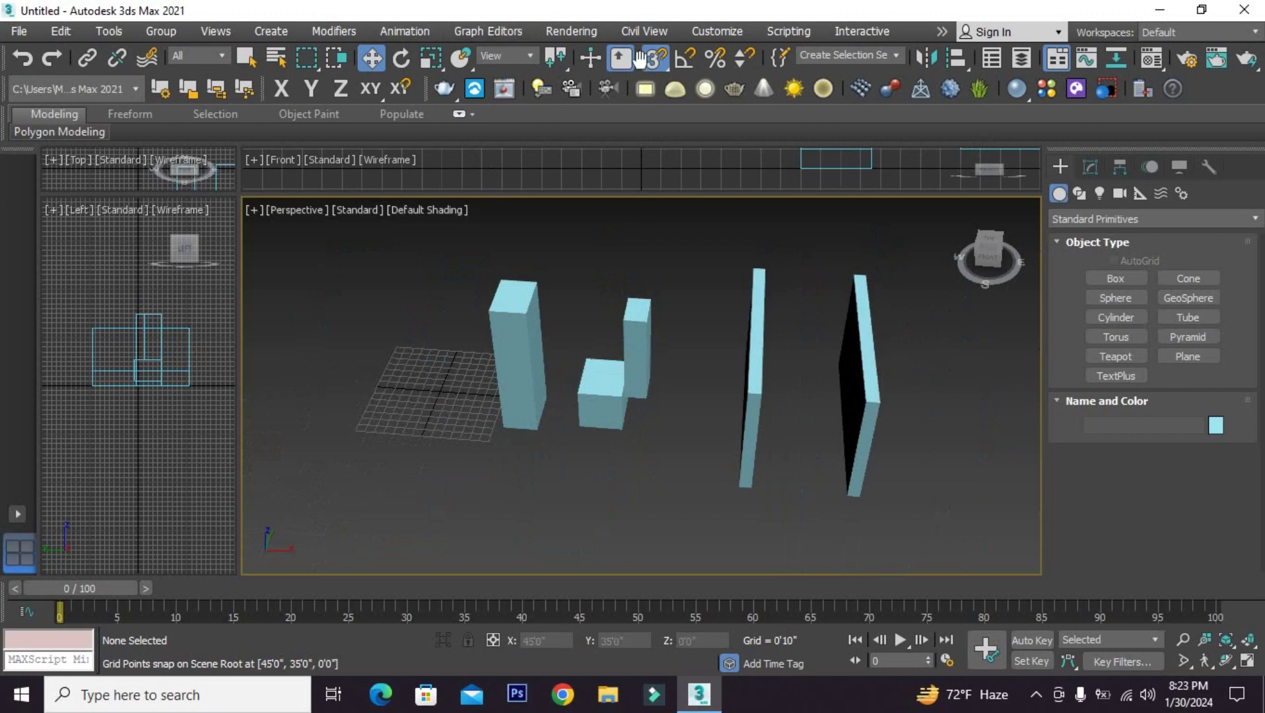
{"action": "scroll", "coordinate": [671, 361], "scroll_direction": "up", "scroll_amount": 3}
{"action": "scroll", "coordinate": [620, 389], "scroll_direction": "down", "scroll_amount": 3}
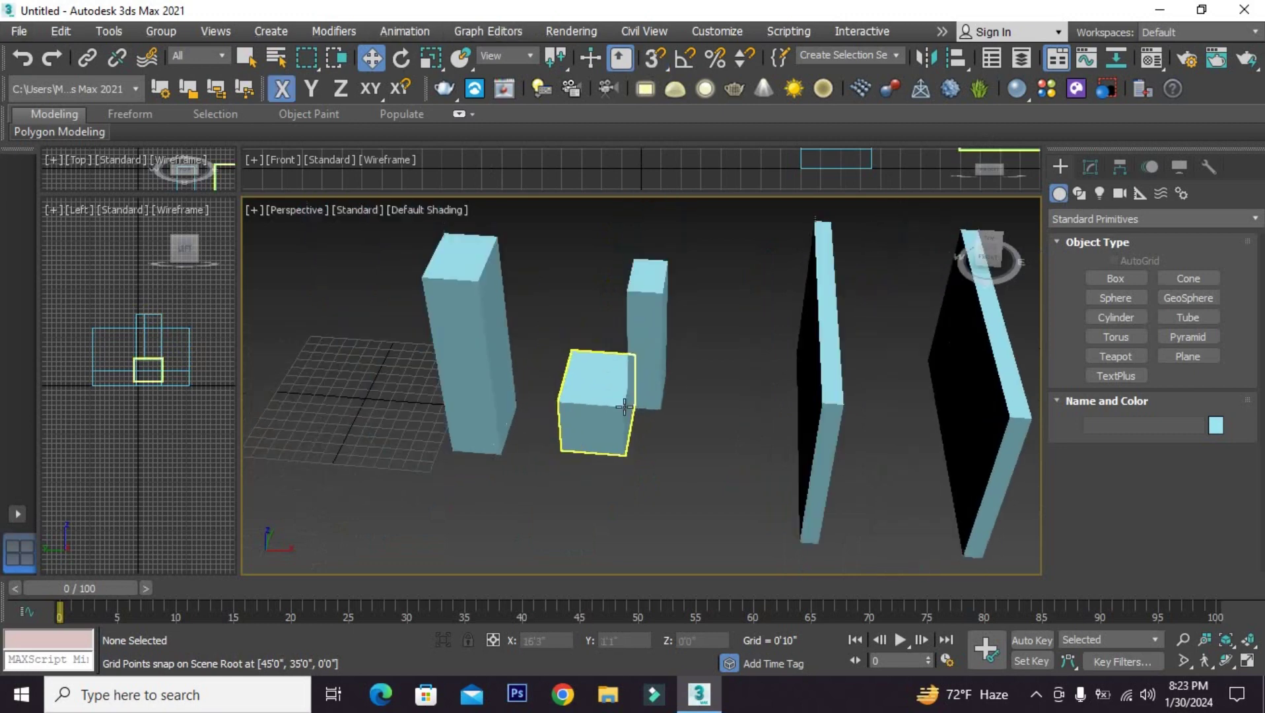
{"action": "scroll", "coordinate": [646, 382], "scroll_direction": "down", "scroll_amount": 2}
{"action": "scroll", "coordinate": [646, 381], "scroll_direction": "up", "scroll_amount": 2}
{"action": "scroll", "coordinate": [654, 396], "scroll_direction": "up", "scroll_amount": 3}
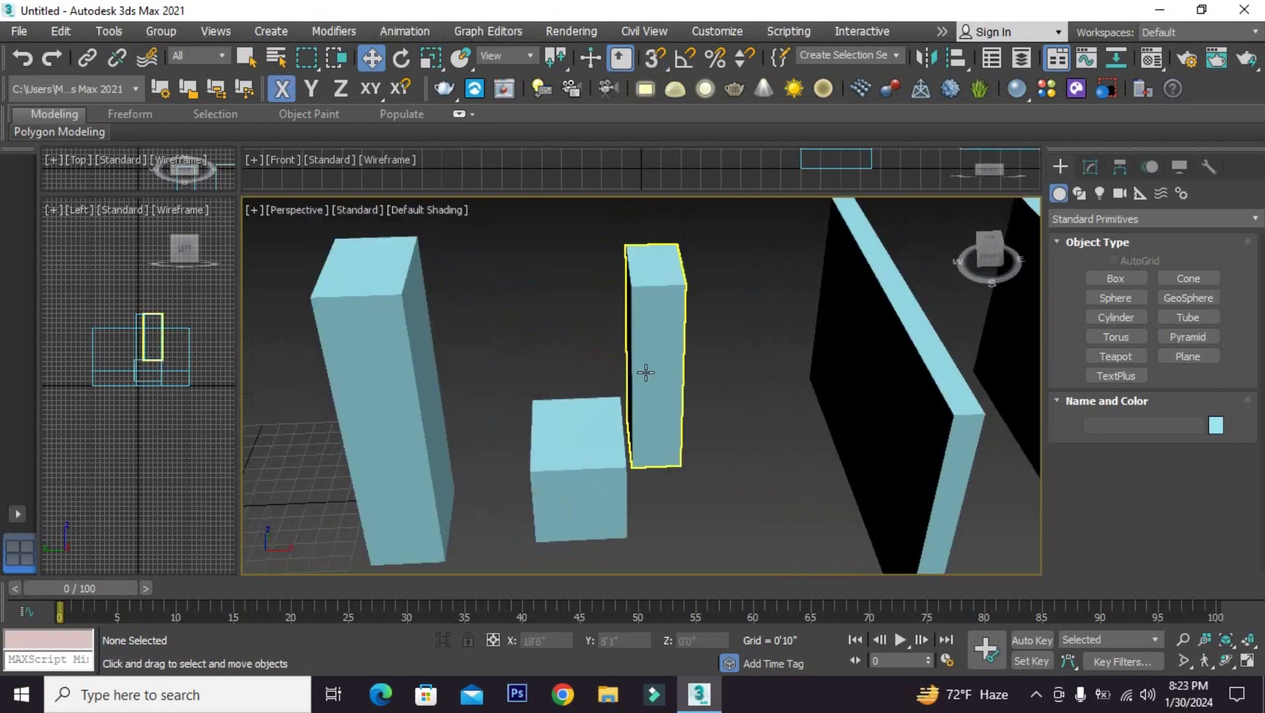
{"action": "scroll", "coordinate": [646, 289], "scroll_direction": "down", "scroll_amount": 4}
{"action": "scroll", "coordinate": [643, 288], "scroll_direction": "up", "scroll_amount": 2}
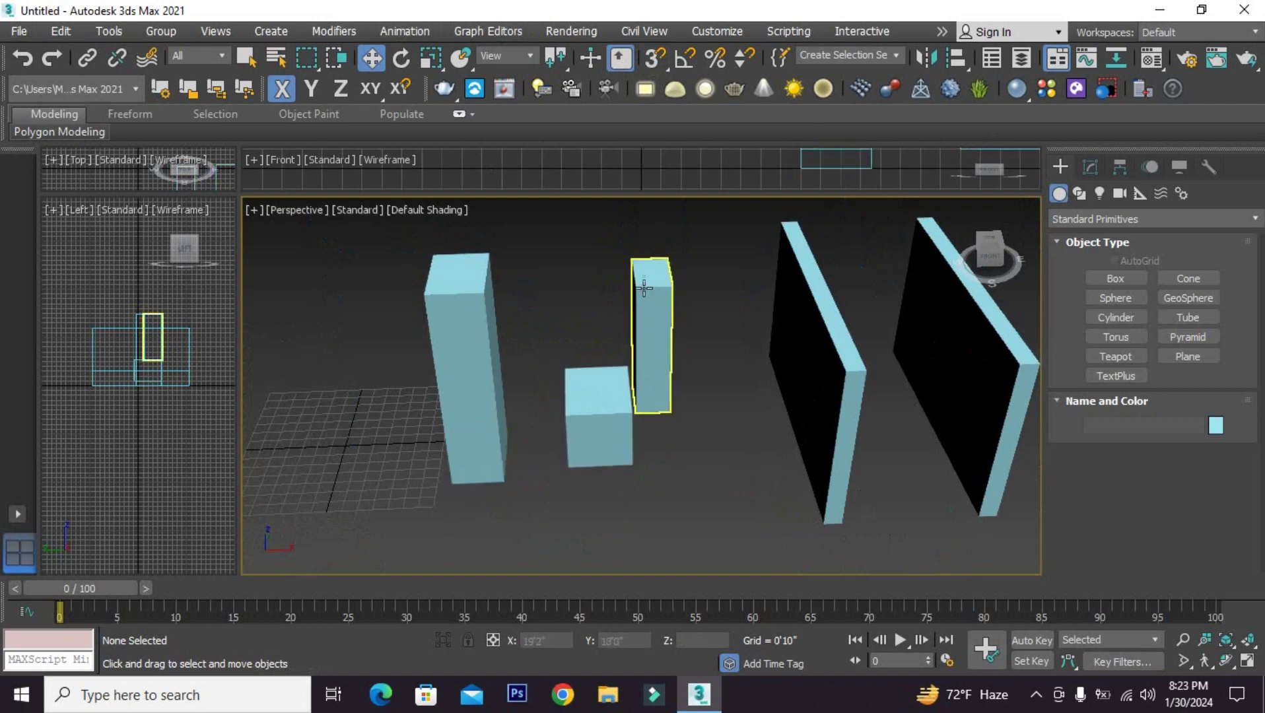
{"action": "scroll", "coordinate": [663, 289], "scroll_direction": "up", "scroll_amount": 2}
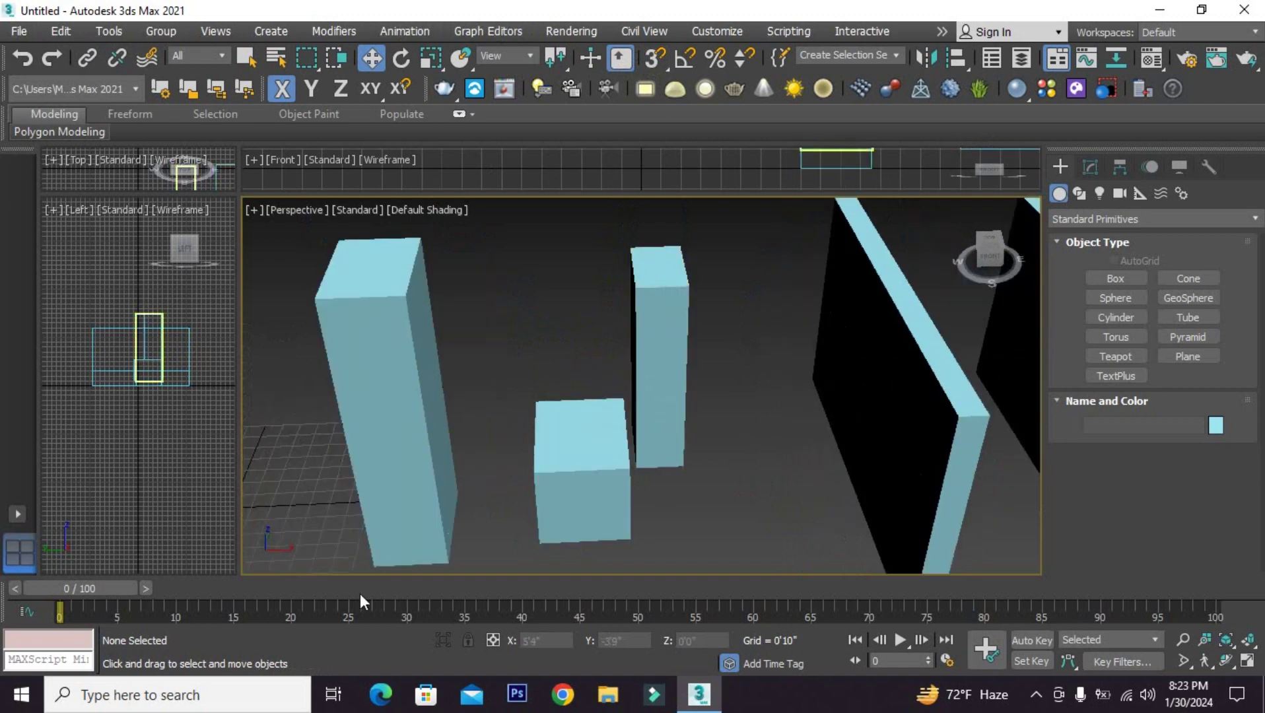
With 3D Snaps on, snap Box004 onto the slim box's top corner, then turn snaps off.
{"action": "left_click", "coordinate": [350, 390]}
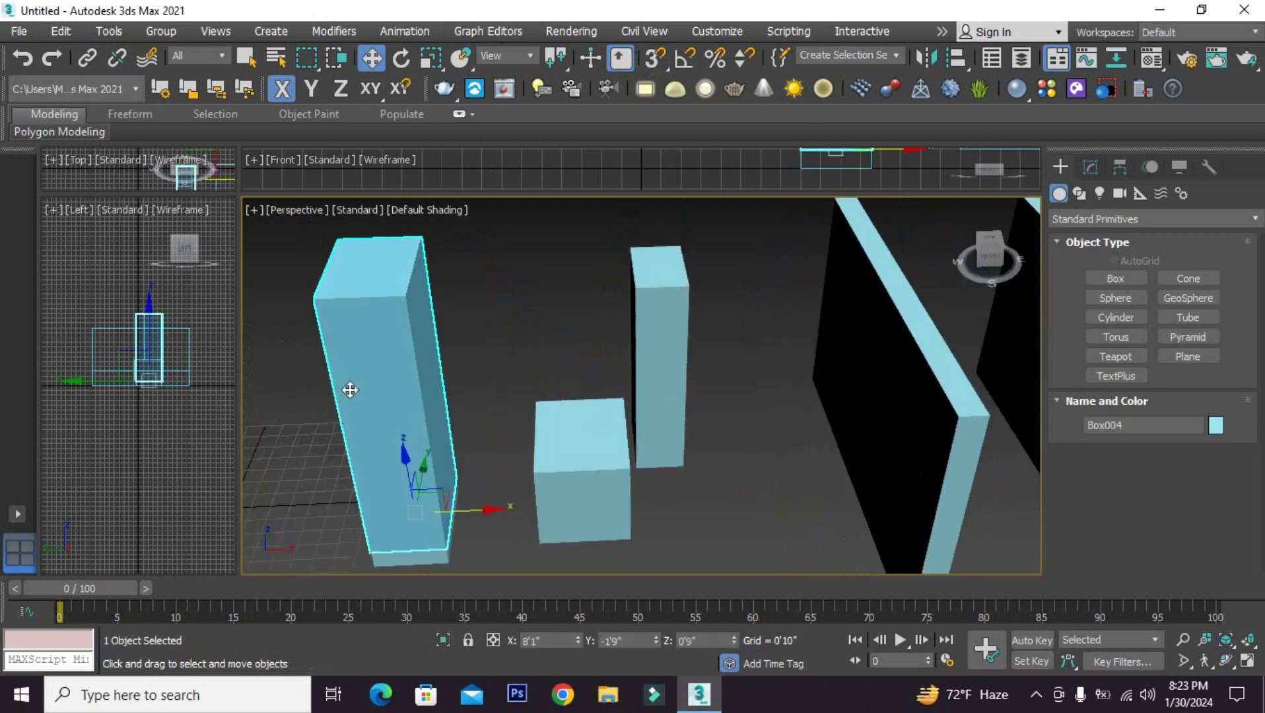
{"action": "left_click", "coordinate": [657, 57]}
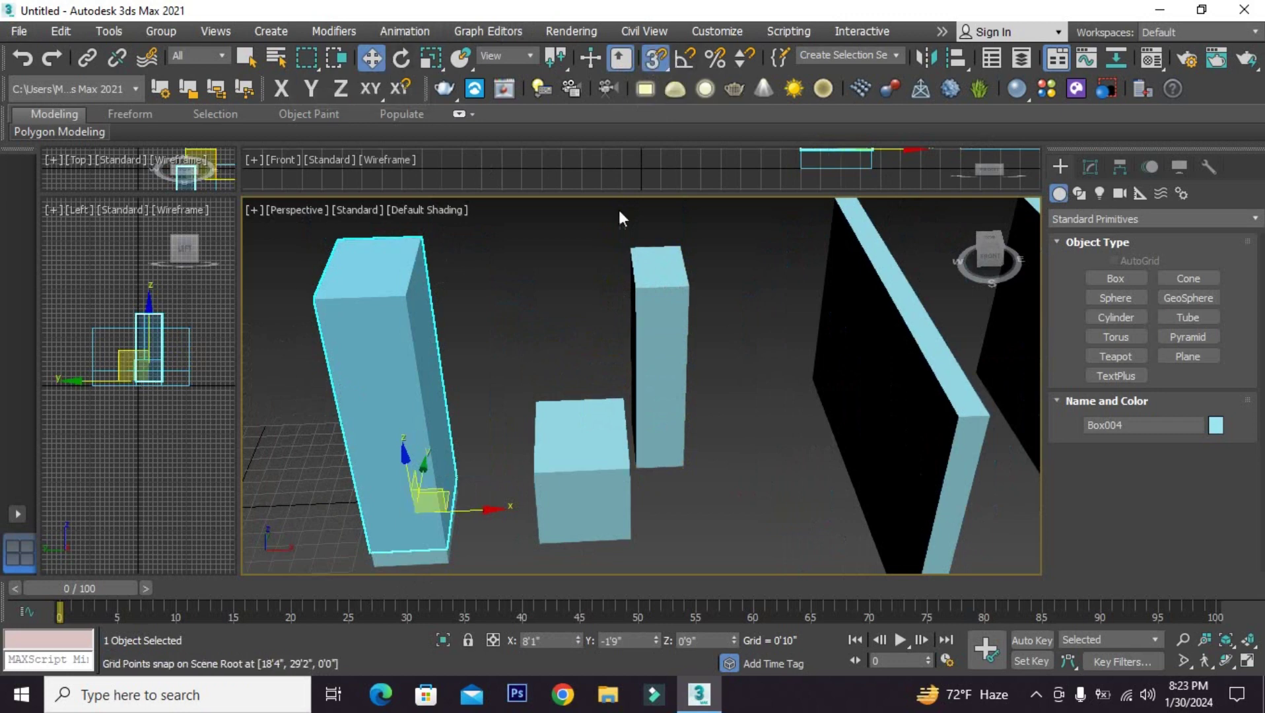
{"action": "mouse_move", "coordinate": [432, 555]}
{"action": "left_mouse_down"}
{"action": "mouse_move", "coordinate": [600, 293]}
{"action": "mouse_move", "coordinate": [658, 431]}
{"action": "left_mouse_up"}
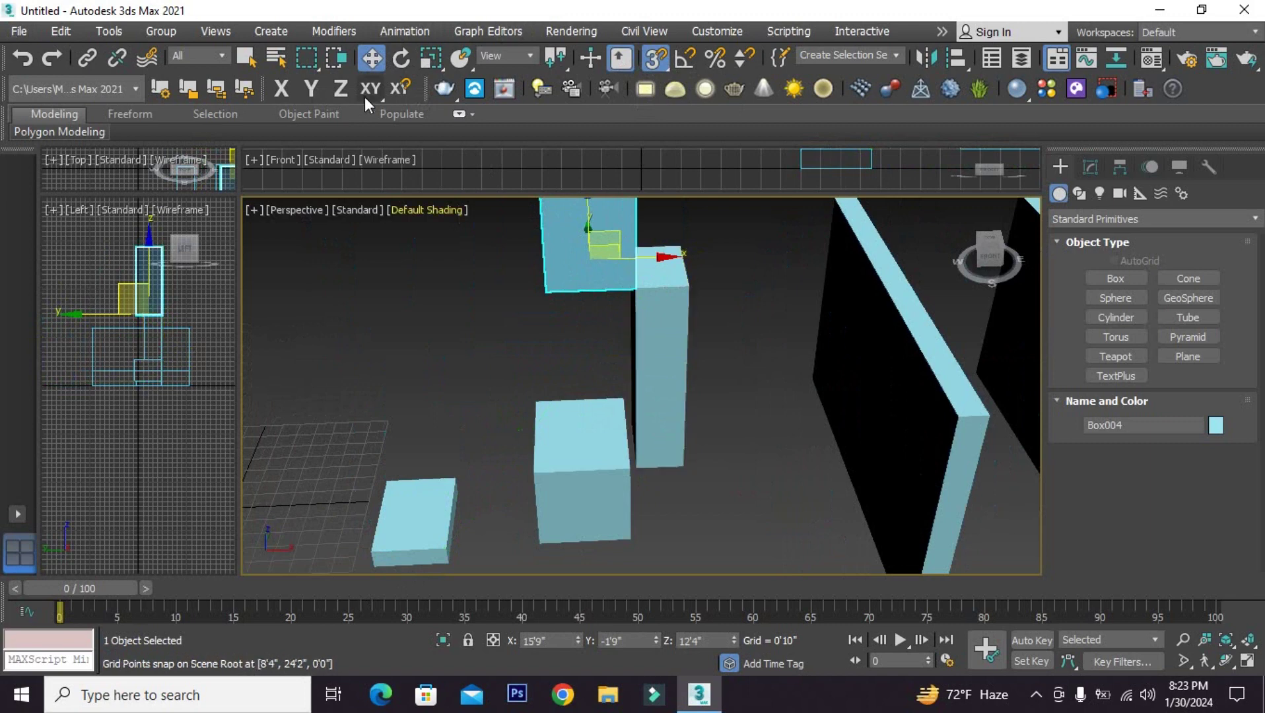
{"action": "left_click", "coordinate": [650, 56]}
{"action": "left_click", "coordinate": [716, 441]}
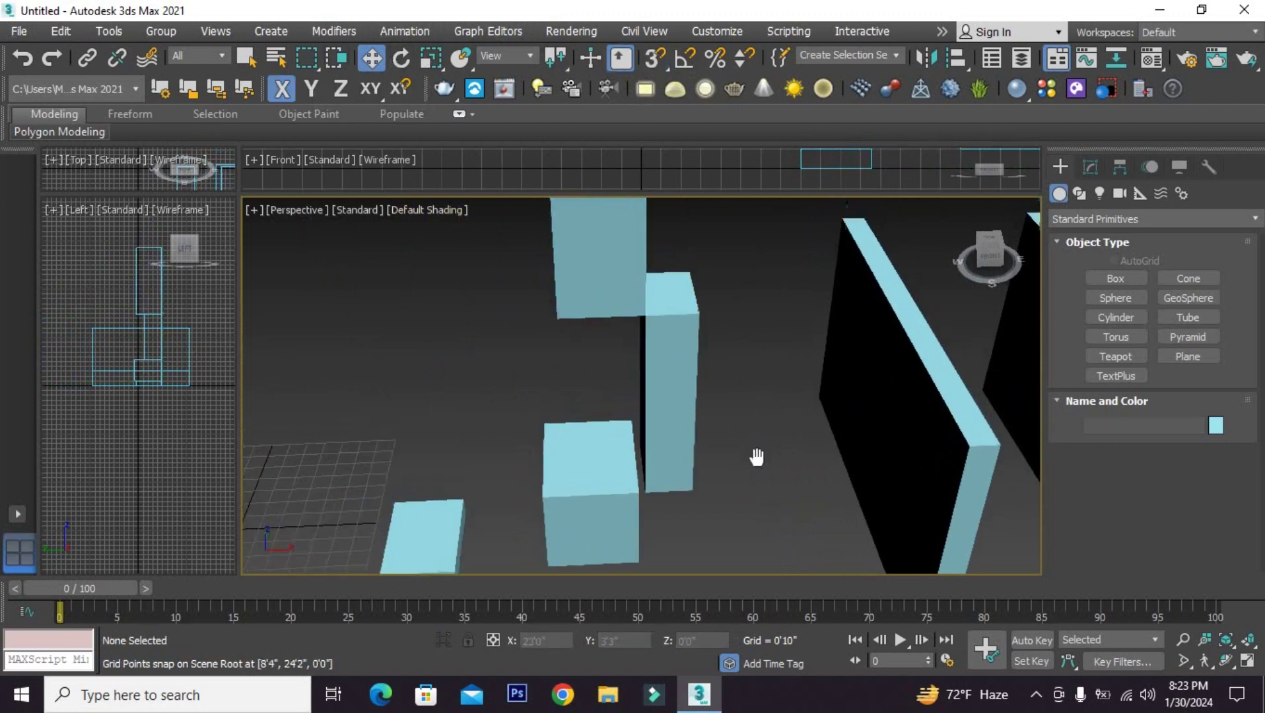
Orbit and zoom around the stacked boxes to check the placement.
{"action": "middle_click_drag", "start_coordinate": [754, 458], "coordinate": [738, 422], "text": "alt"}
{"action": "scroll", "coordinate": [623, 262], "scroll_direction": "up", "scroll_amount": 5}
{"action": "mouse_move", "coordinate": [624, 261]}
{"action": "middle_mouse_down", "text": "alt"}
{"action": "mouse_move", "coordinate": [673, 446]}
{"action": "mouse_move", "coordinate": [720, 291]}
{"action": "mouse_move", "coordinate": [691, 274]}
{"action": "mouse_move", "coordinate": [687, 376]}
{"action": "mouse_move", "coordinate": [739, 409]}
{"action": "mouse_move", "coordinate": [711, 378]}
{"action": "mouse_move", "coordinate": [717, 401]}
{"action": "mouse_move", "coordinate": [695, 396]}
{"action": "middle_mouse_up", "text": "alt"}
{"action": "scroll", "coordinate": [699, 279], "scroll_direction": "up", "scroll_amount": 3}
{"action": "scroll", "coordinate": [687, 377], "scroll_direction": "down", "scroll_amount": 5}
{"action": "scroll", "coordinate": [743, 413], "scroll_direction": "up", "scroll_amount": 3}
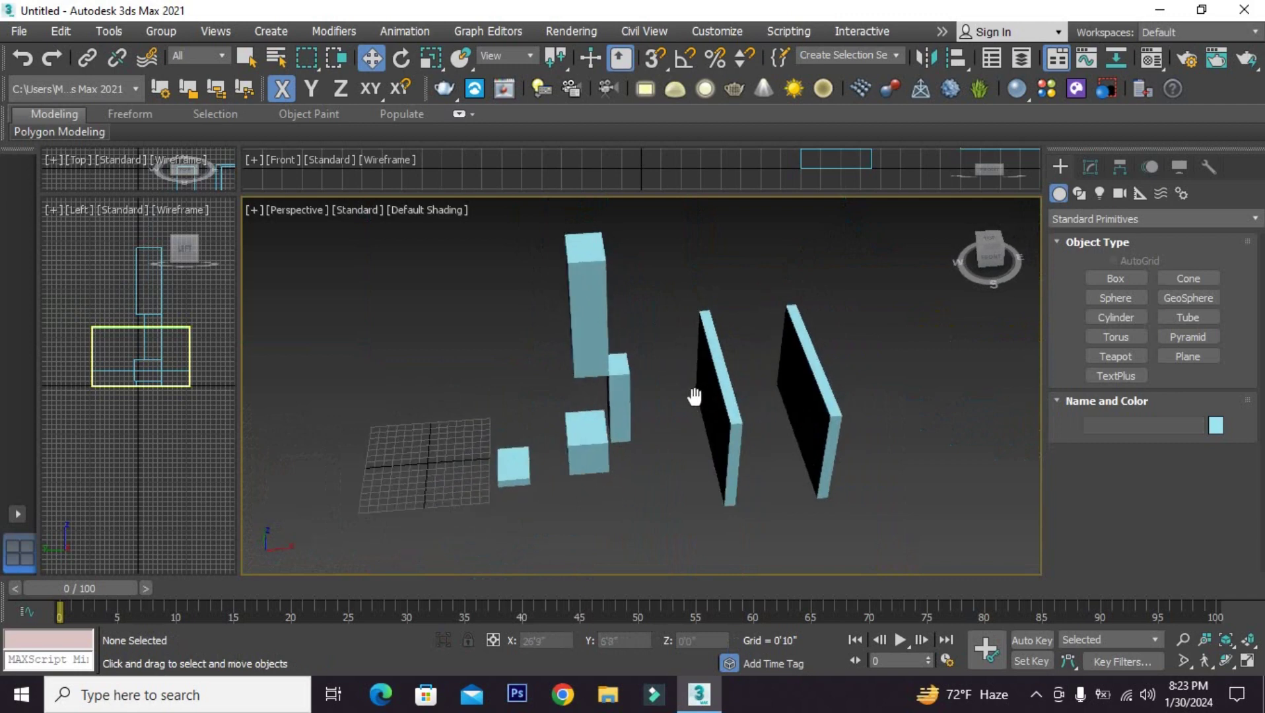
Re-enable 3D Snaps and zoom the Perspective view toward the thin slab walls.
{"action": "left_click", "coordinate": [651, 58]}
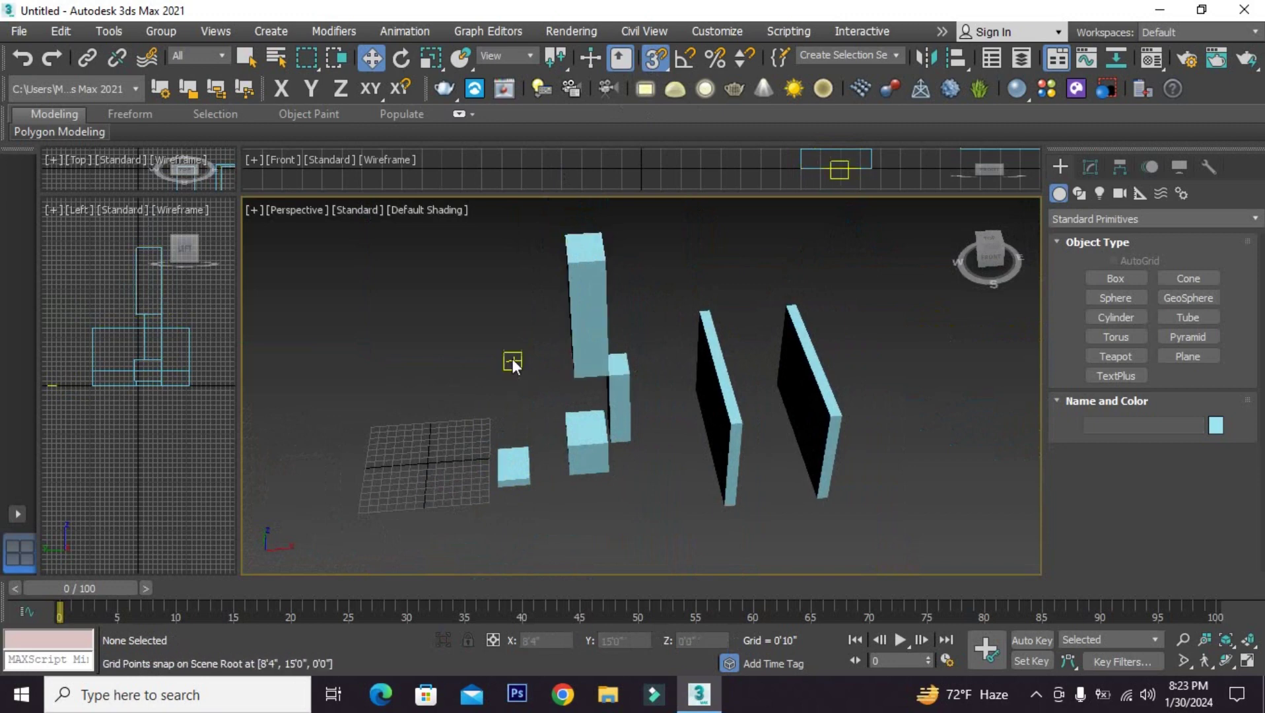
{"action": "scroll", "coordinate": [542, 370], "scroll_direction": "down", "scroll_amount": 5}
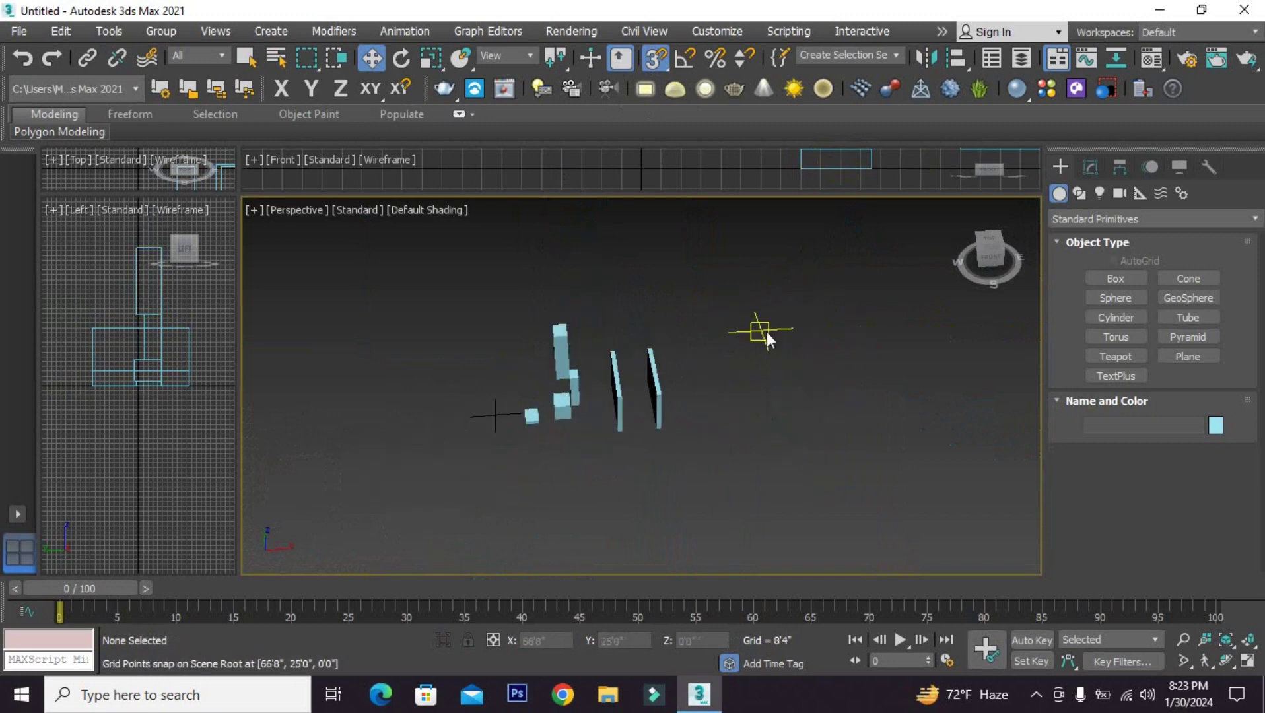
{"action": "scroll", "coordinate": [766, 331], "scroll_direction": "up", "scroll_amount": 3}
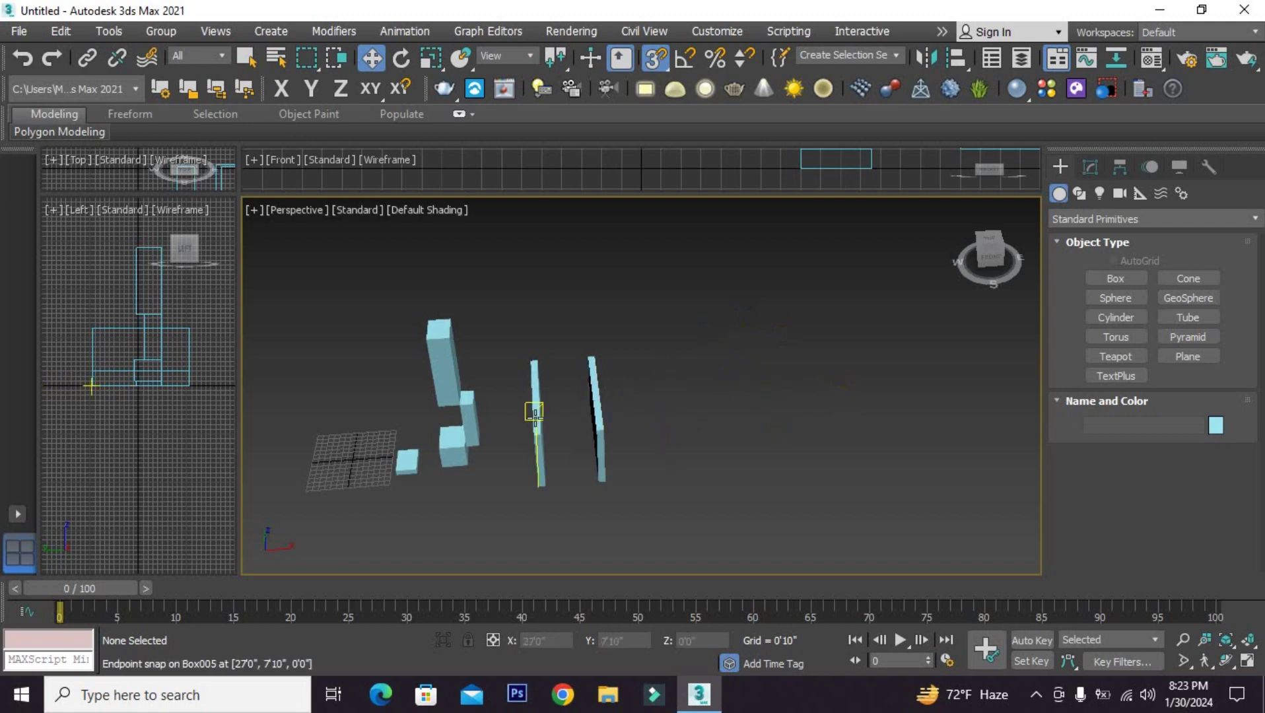
{"action": "scroll", "coordinate": [534, 413], "scroll_direction": "up", "scroll_amount": 2}
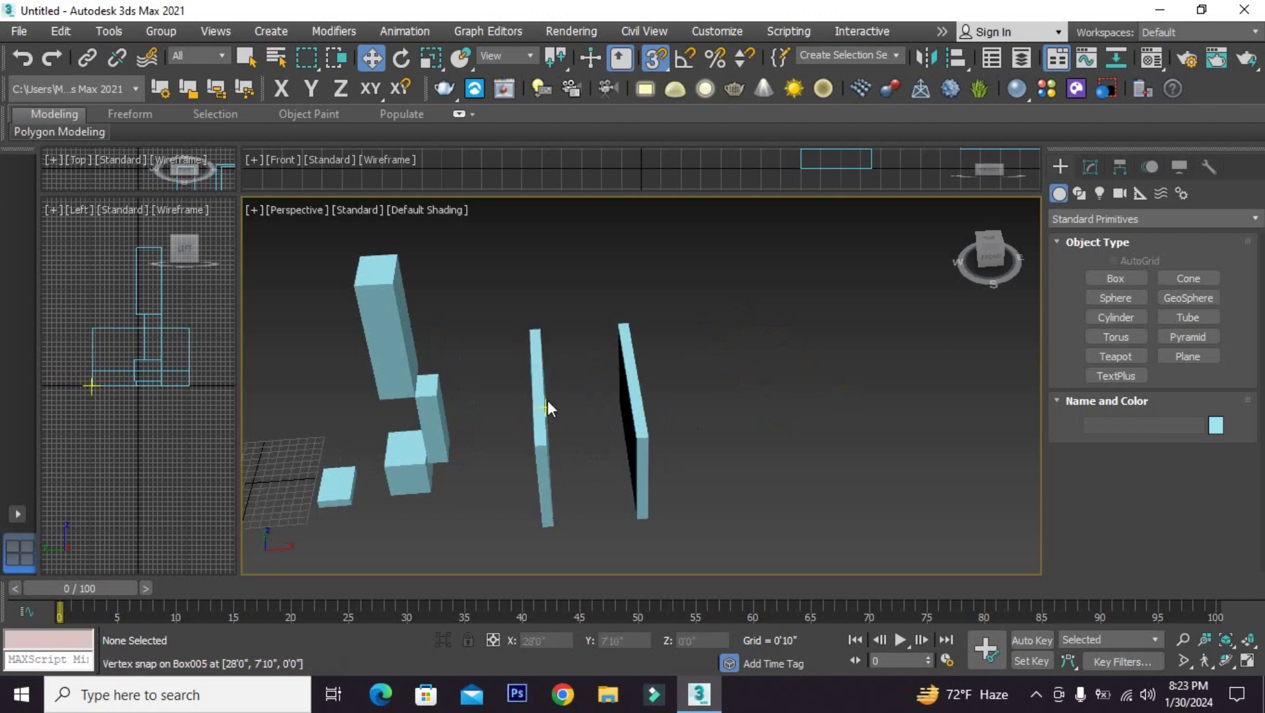
{"action": "scroll", "coordinate": [654, 383], "scroll_direction": "down", "scroll_amount": 3}
{"action": "scroll", "coordinate": [649, 436], "scroll_direction": "up", "scroll_amount": 3}
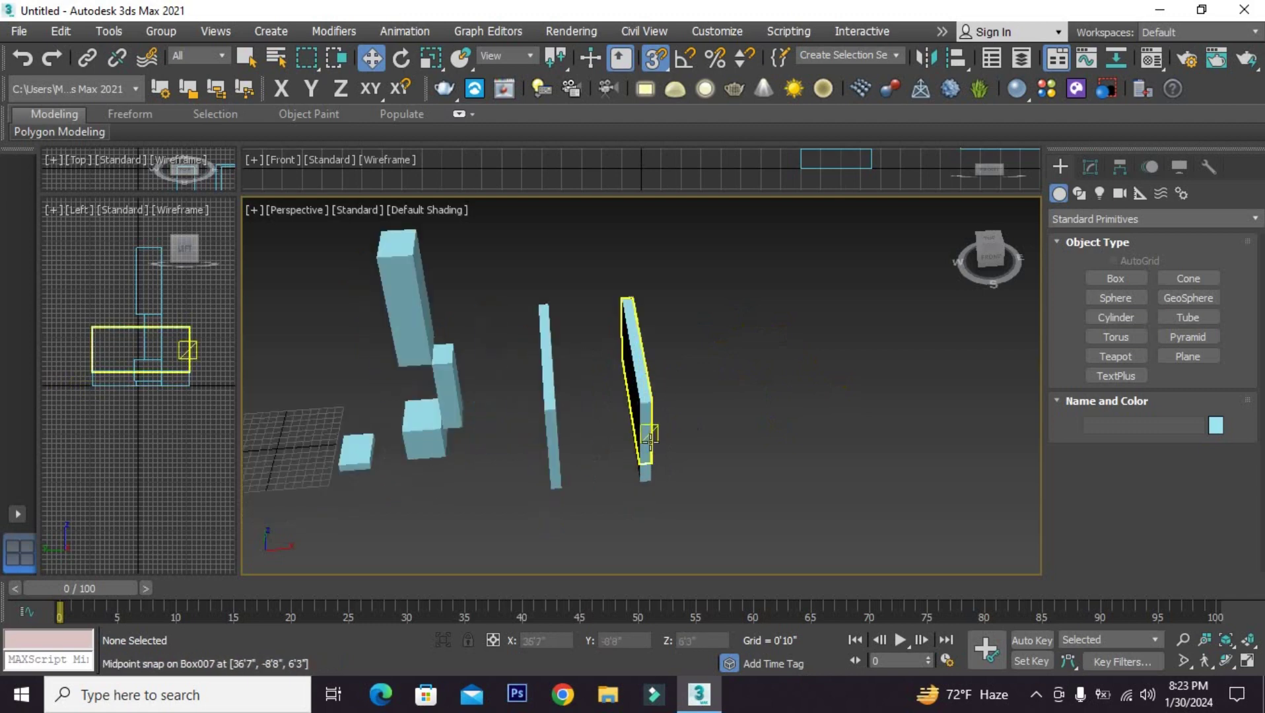
{"action": "scroll", "coordinate": [649, 435], "scroll_direction": "up", "scroll_amount": 2}
Snap the right thin slab wall across onto the left slab wall, then deselect it.
{"action": "left_click", "coordinate": [645, 470]}
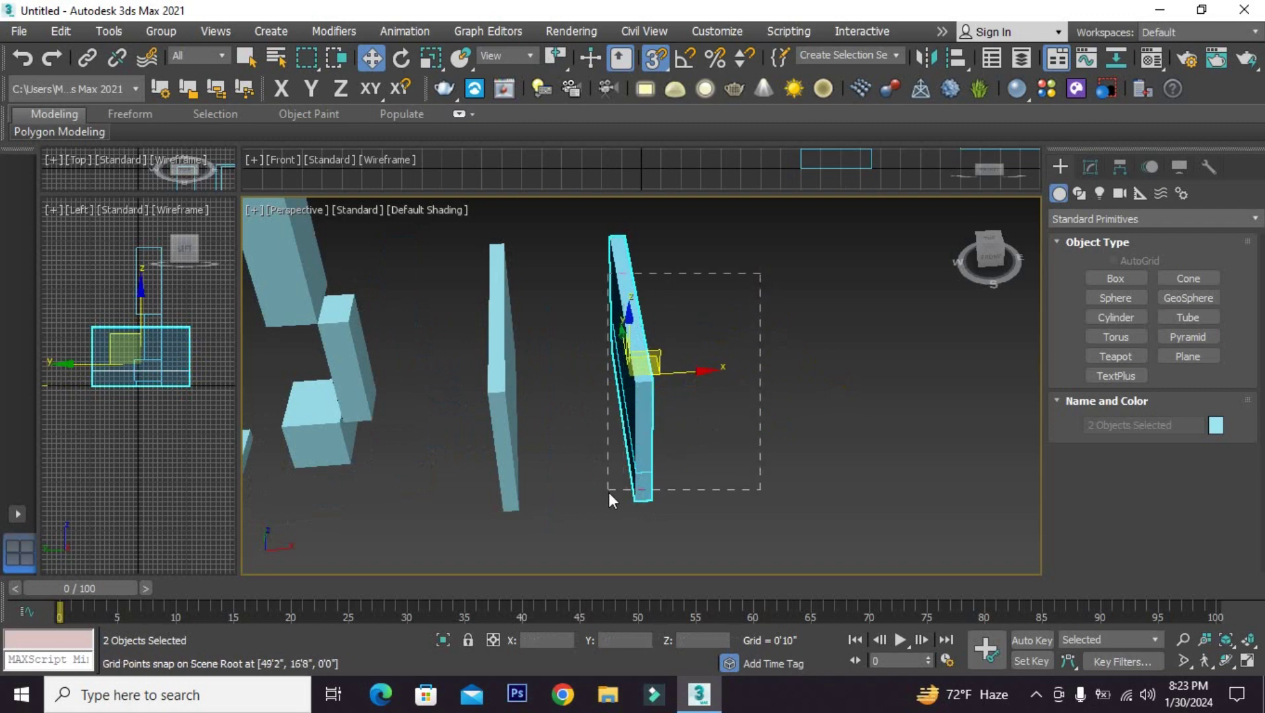
{"action": "mouse_move", "coordinate": [633, 501]}
{"action": "left_mouse_down"}
{"action": "mouse_move", "coordinate": [634, 488]}
{"action": "mouse_move", "coordinate": [491, 391]}
{"action": "left_mouse_up"}
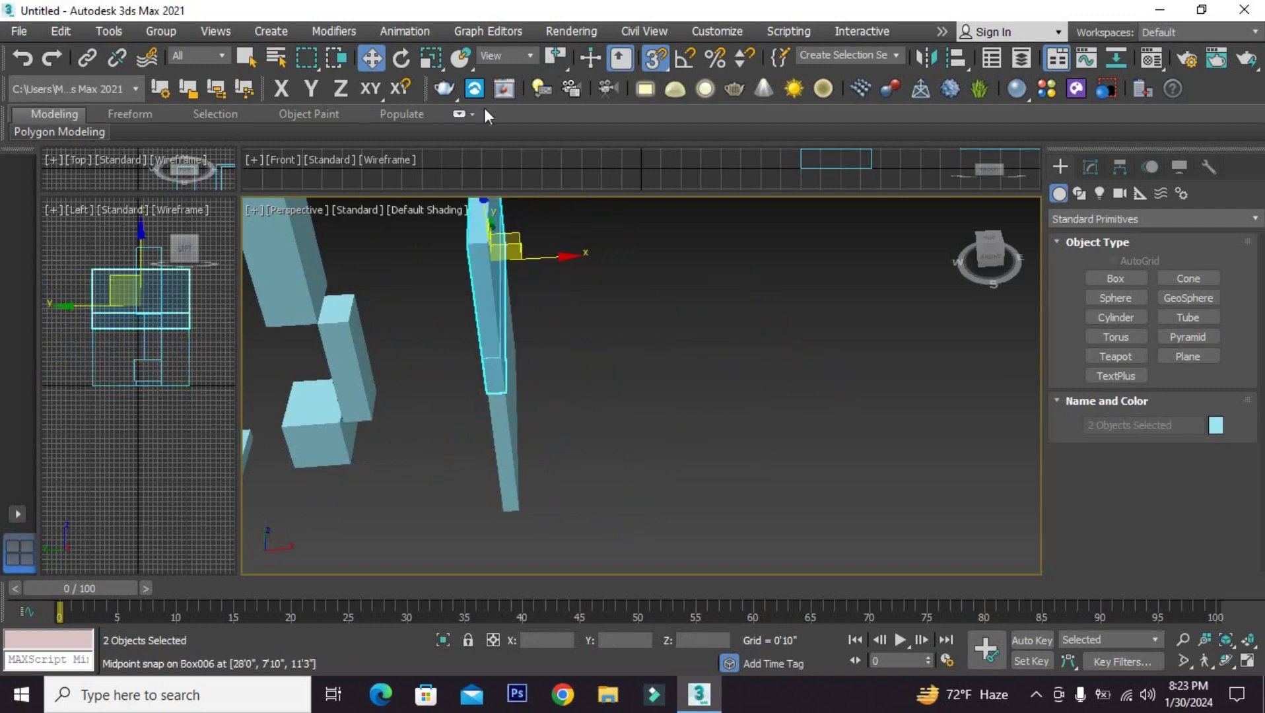
{"action": "left_click", "coordinate": [638, 382]}
{"action": "mouse_move", "coordinate": [638, 381]}
{"action": "middle_mouse_down"}
{"action": "mouse_move", "coordinate": [621, 432]}
{"action": "mouse_move", "coordinate": [656, 356]}
{"action": "mouse_move", "coordinate": [627, 409]}
{"action": "middle_mouse_up"}
{"action": "scroll", "coordinate": [621, 432], "scroll_direction": "up", "scroll_amount": 2}
{"action": "scroll", "coordinate": [626, 409], "scroll_direction": "down", "scroll_amount": 2}
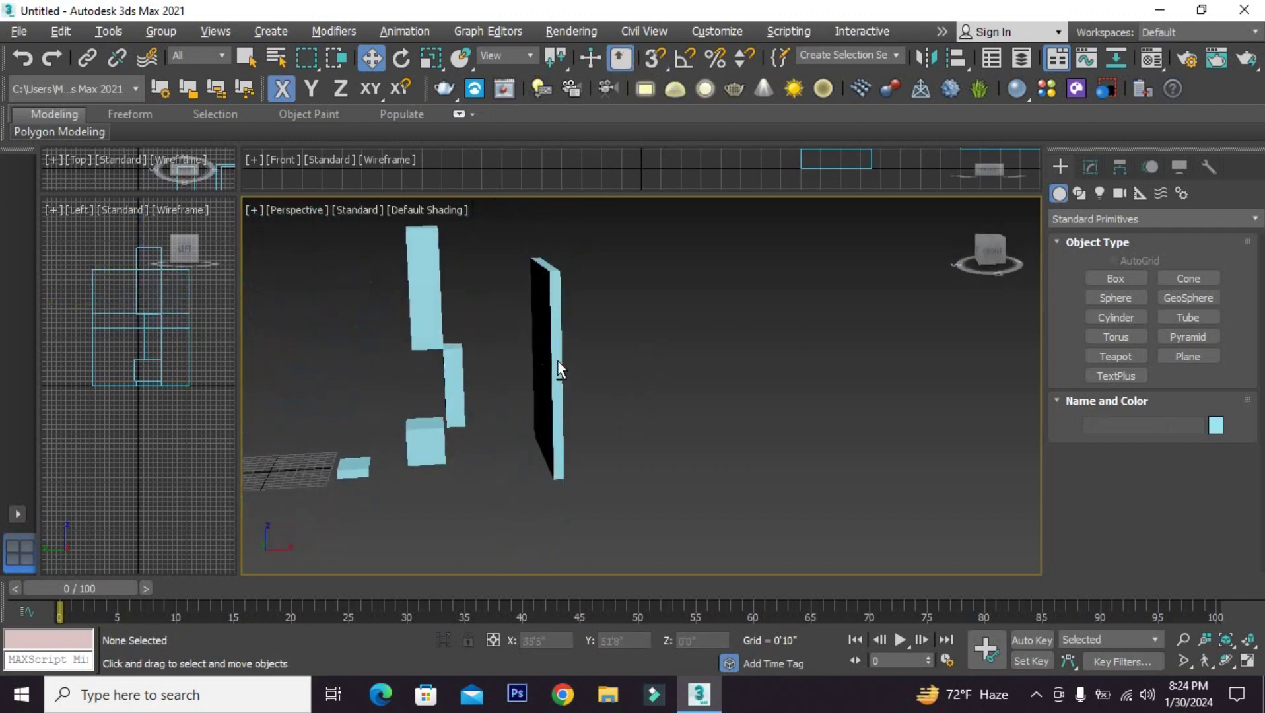
Orbit around the joined walls to confirm the two slabs line up as one.
{"action": "middle_click_drag", "start_coordinate": [603, 338], "coordinate": [561, 262], "text": "alt"}
{"action": "middle_click_drag", "start_coordinate": [705, 365], "coordinate": [702, 368], "text": "alt"}
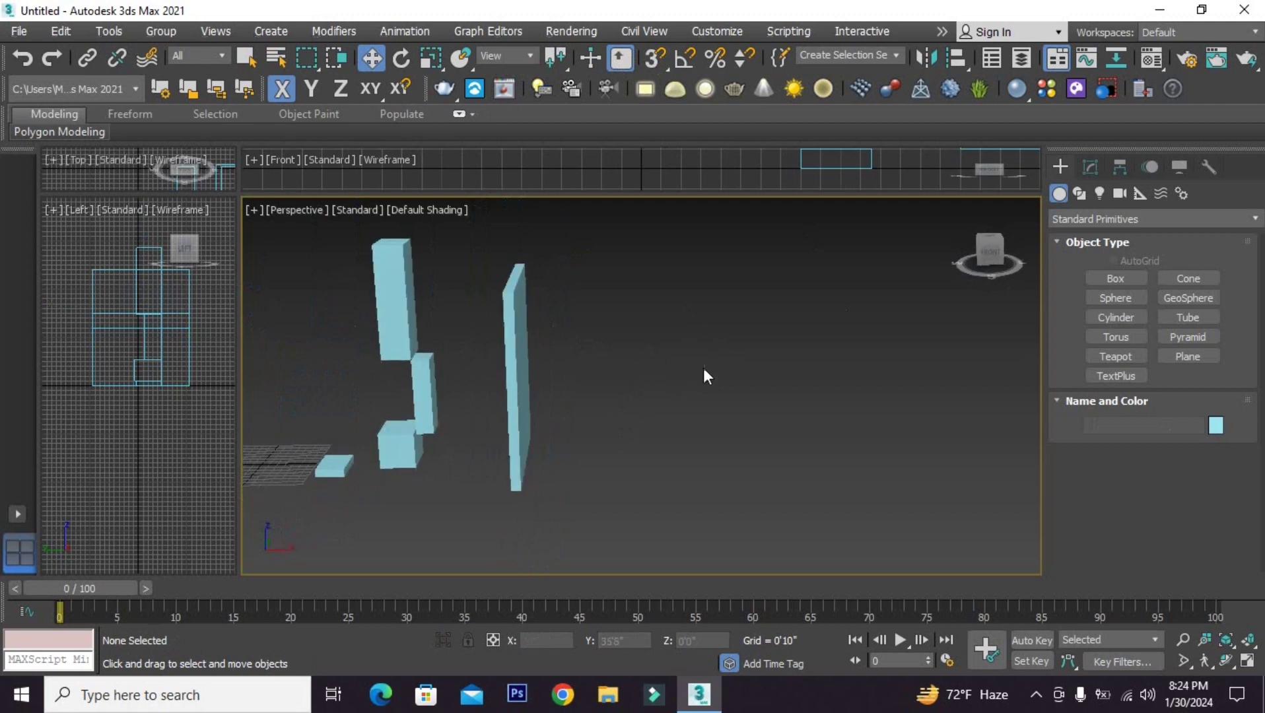
{"action": "middle_click_drag", "start_coordinate": [507, 377], "coordinate": [553, 419], "text": "alt"}
{"action": "mouse_move", "coordinate": [578, 370]}
{"action": "middle_mouse_down", "text": "alt"}
{"action": "mouse_move", "coordinate": [579, 403]}
{"action": "mouse_move", "coordinate": [547, 435]}
{"action": "mouse_move", "coordinate": [579, 401]}
{"action": "middle_mouse_up", "text": "alt"}
{"action": "left_click", "coordinate": [586, 401]}
{"action": "left_click", "coordinate": [636, 436]}
{"action": "middle_click_drag", "start_coordinate": [637, 436], "coordinate": [657, 386], "text": "alt"}
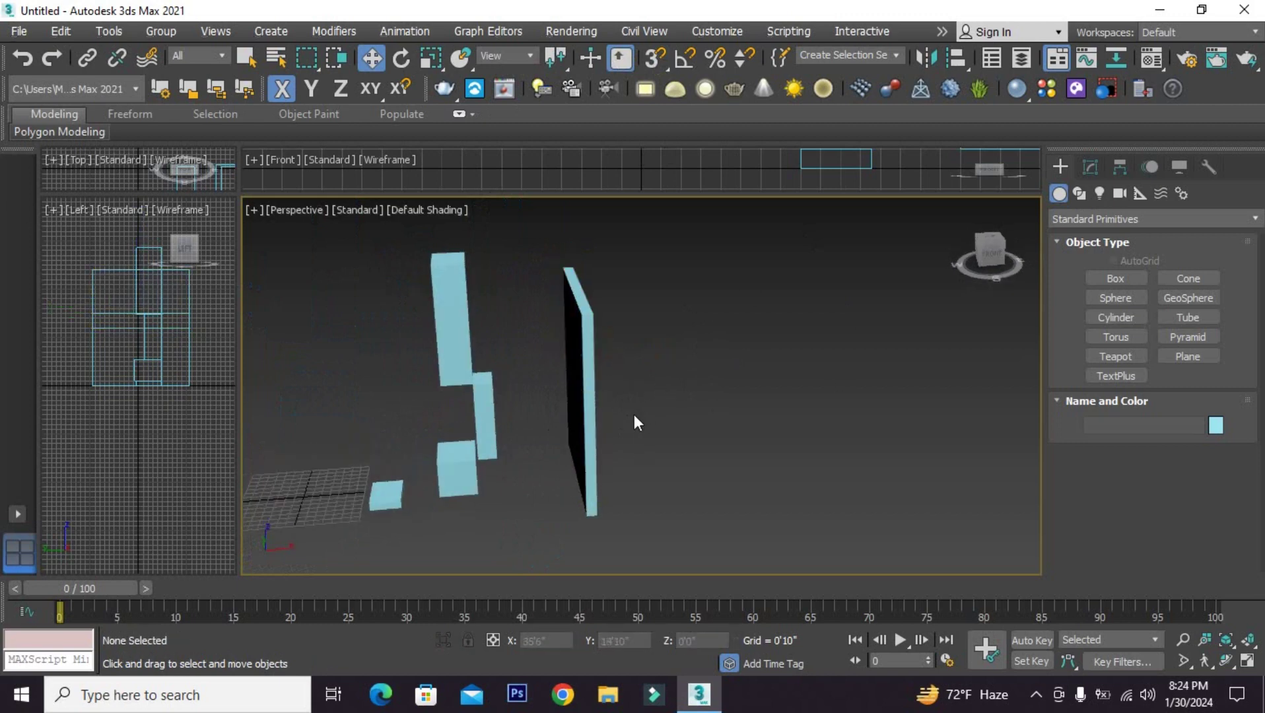
Reframe the Perspective view on the box tops and open the snap-modes flyout.
{"action": "scroll", "coordinate": [633, 422], "scroll_direction": "down", "scroll_amount": 2}
{"action": "scroll", "coordinate": [630, 423], "scroll_direction": "down", "scroll_amount": 2}
{"action": "scroll", "coordinate": [616, 433], "scroll_direction": "down", "scroll_amount": 2}
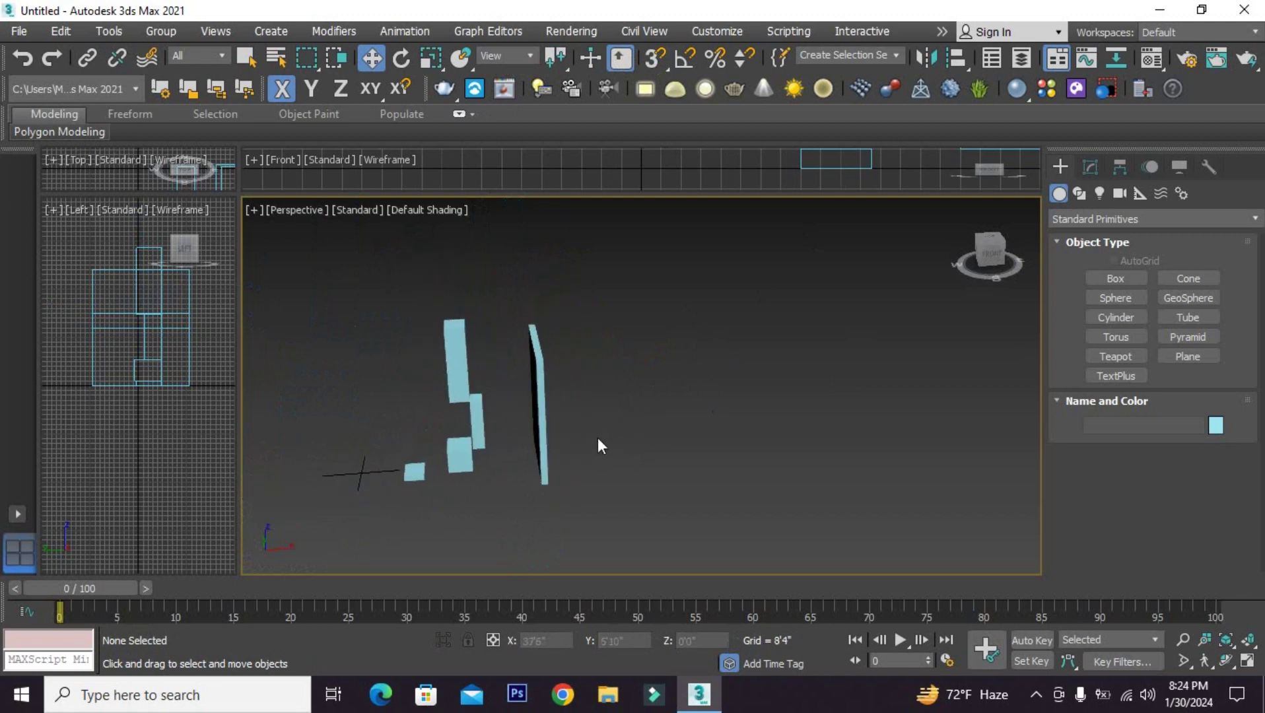
{"action": "middle_click_drag", "start_coordinate": [598, 446], "coordinate": [596, 458], "text": "alt"}
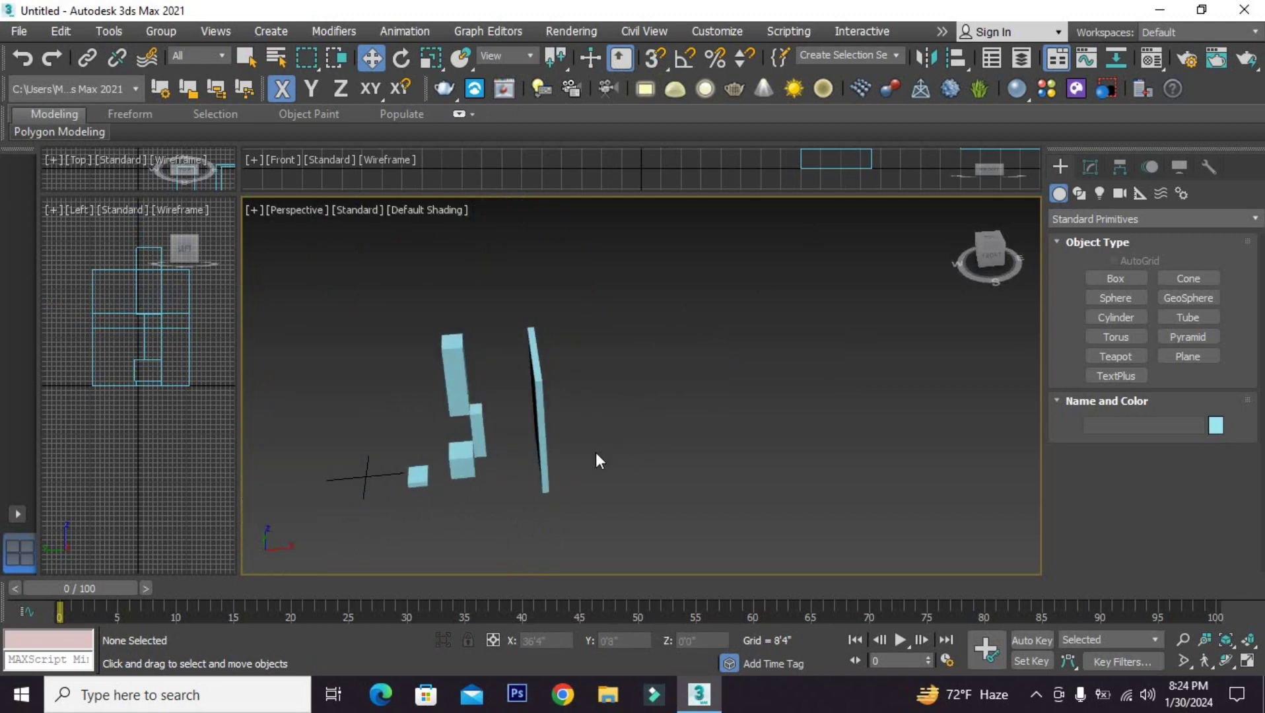
{"action": "scroll", "coordinate": [594, 453], "scroll_direction": "up", "scroll_amount": 5}
{"action": "middle_click_drag", "start_coordinate": [534, 464], "coordinate": [547, 473]}
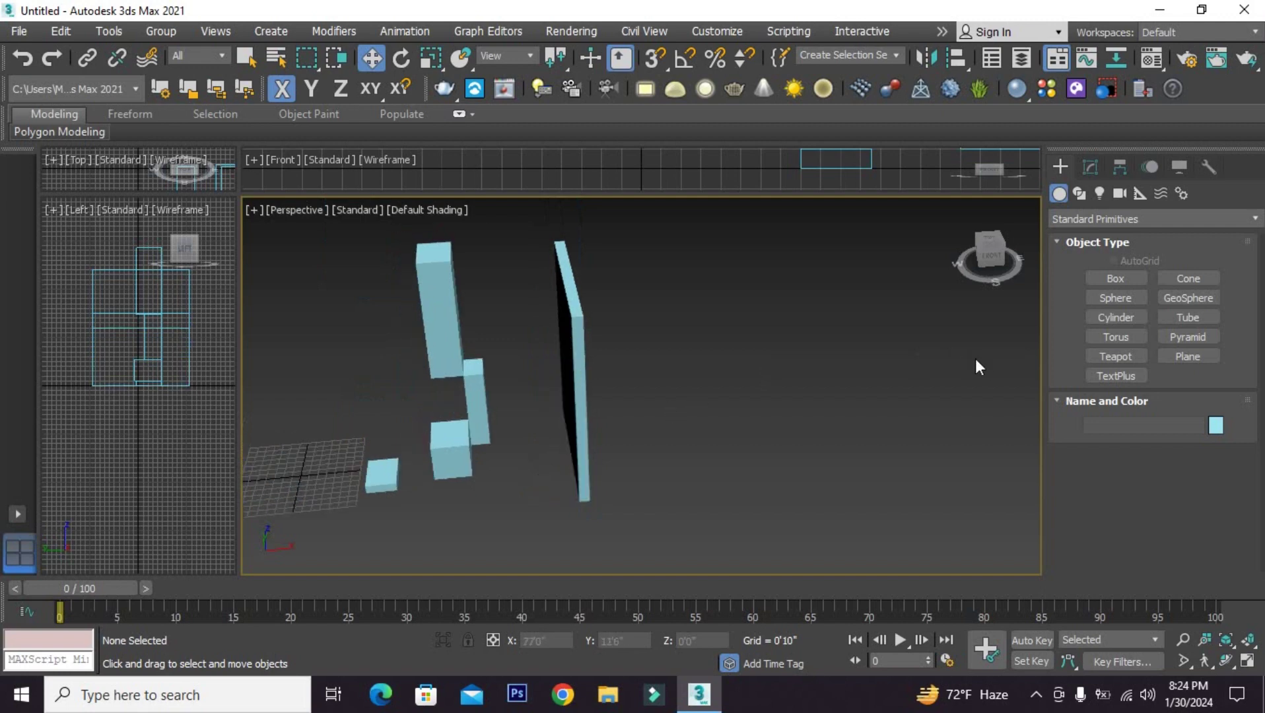
{"action": "scroll", "coordinate": [703, 368], "scroll_direction": "down", "scroll_amount": 1}
{"action": "scroll", "coordinate": [680, 370], "scroll_direction": "down", "scroll_amount": 1}
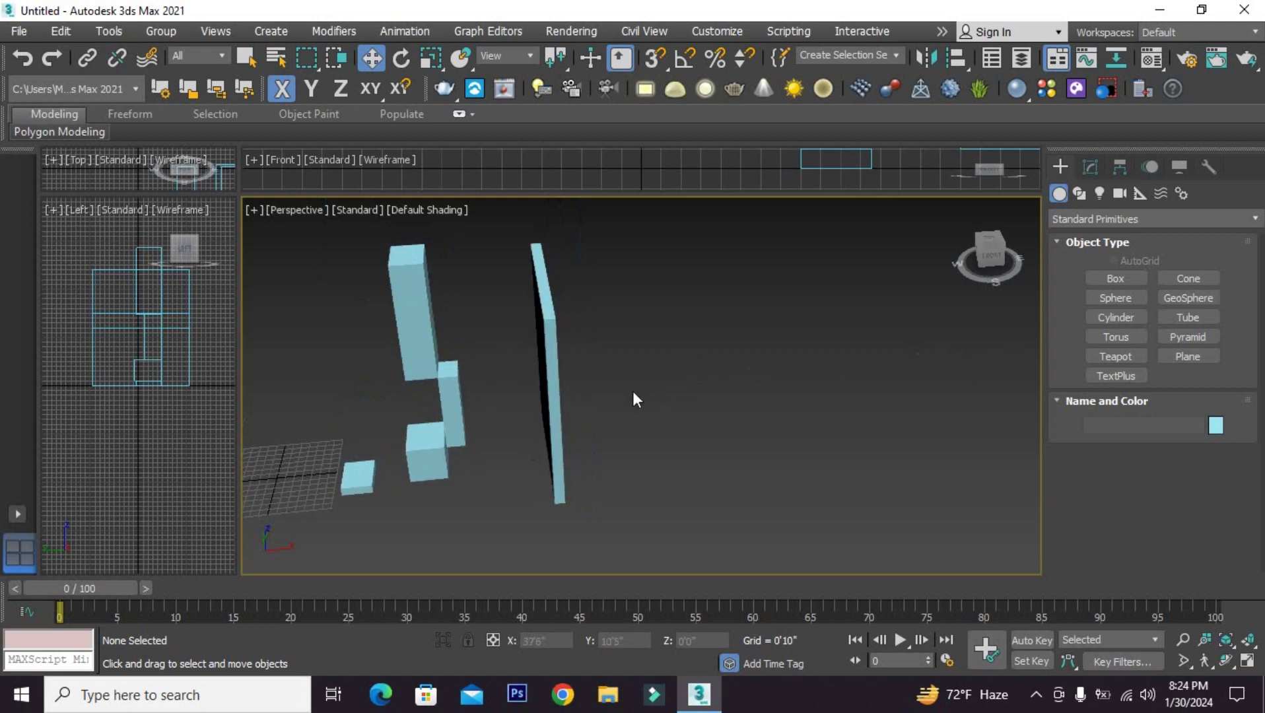
{"action": "scroll", "coordinate": [632, 390], "scroll_direction": "down", "scroll_amount": 1}
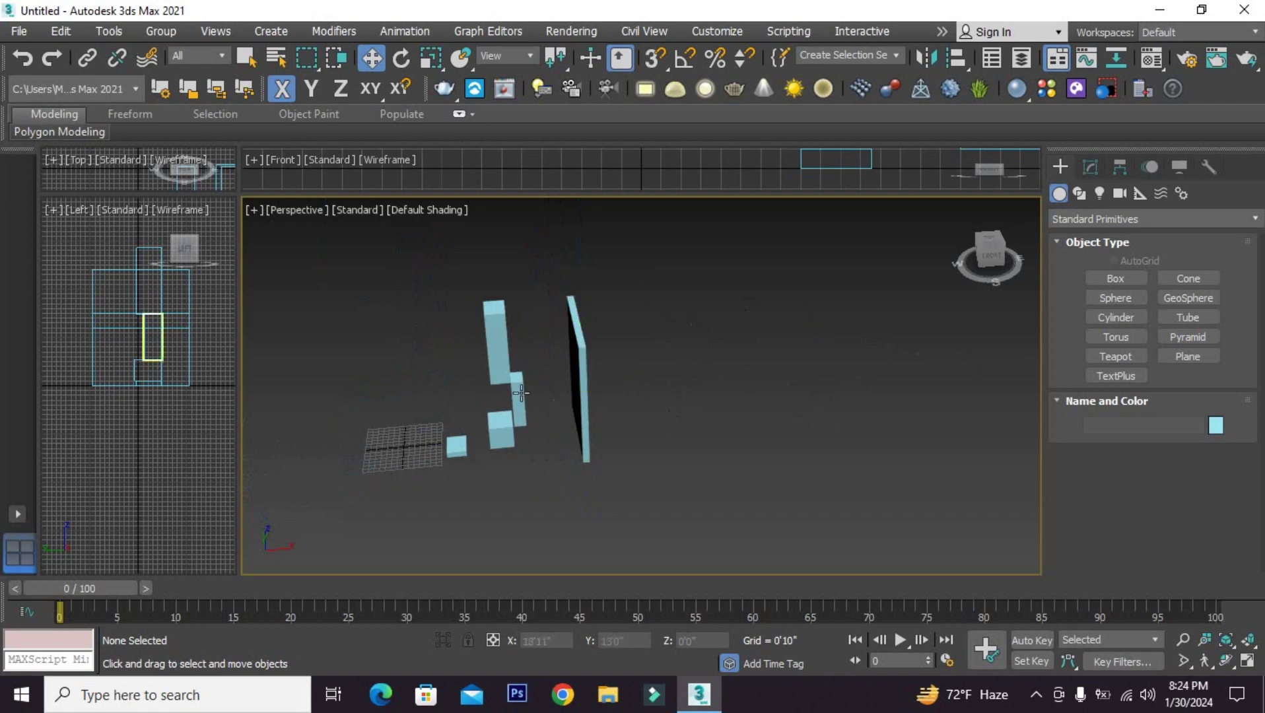
{"action": "scroll", "coordinate": [571, 302], "scroll_direction": "up", "scroll_amount": 2}
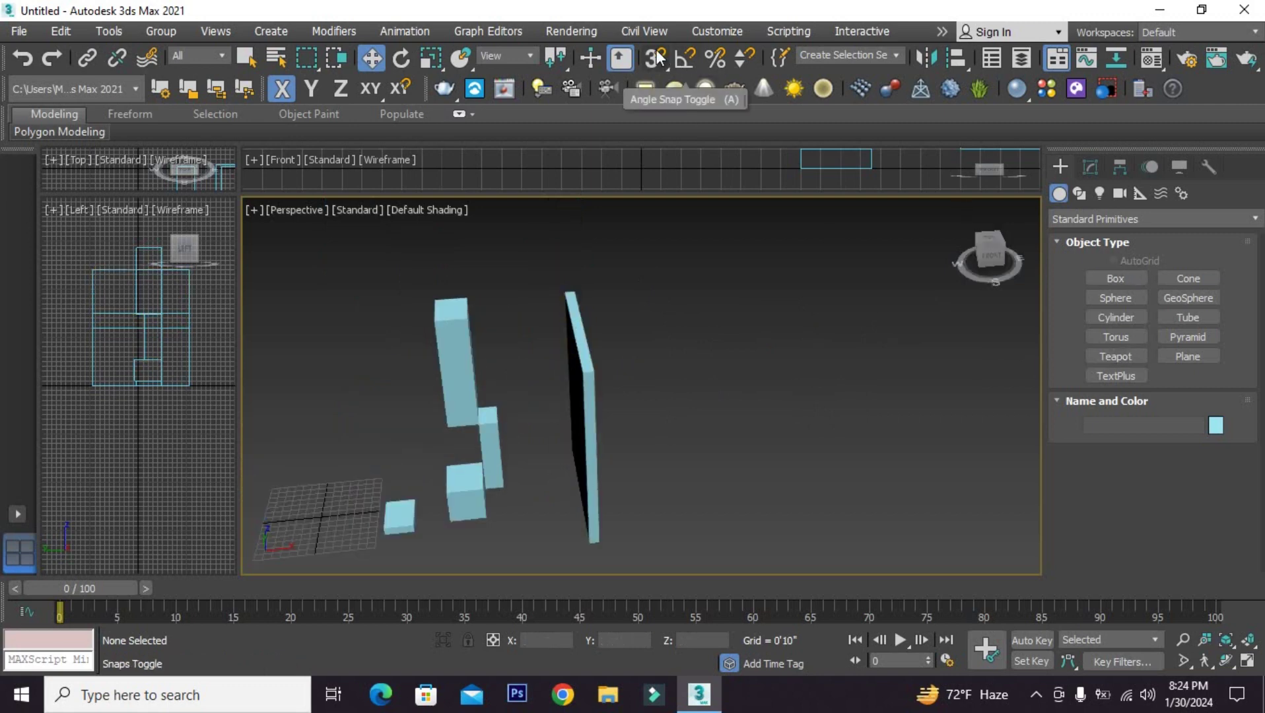
{"action": "left_click_drag", "start_coordinate": [655, 58], "coordinate": [656, 139]}
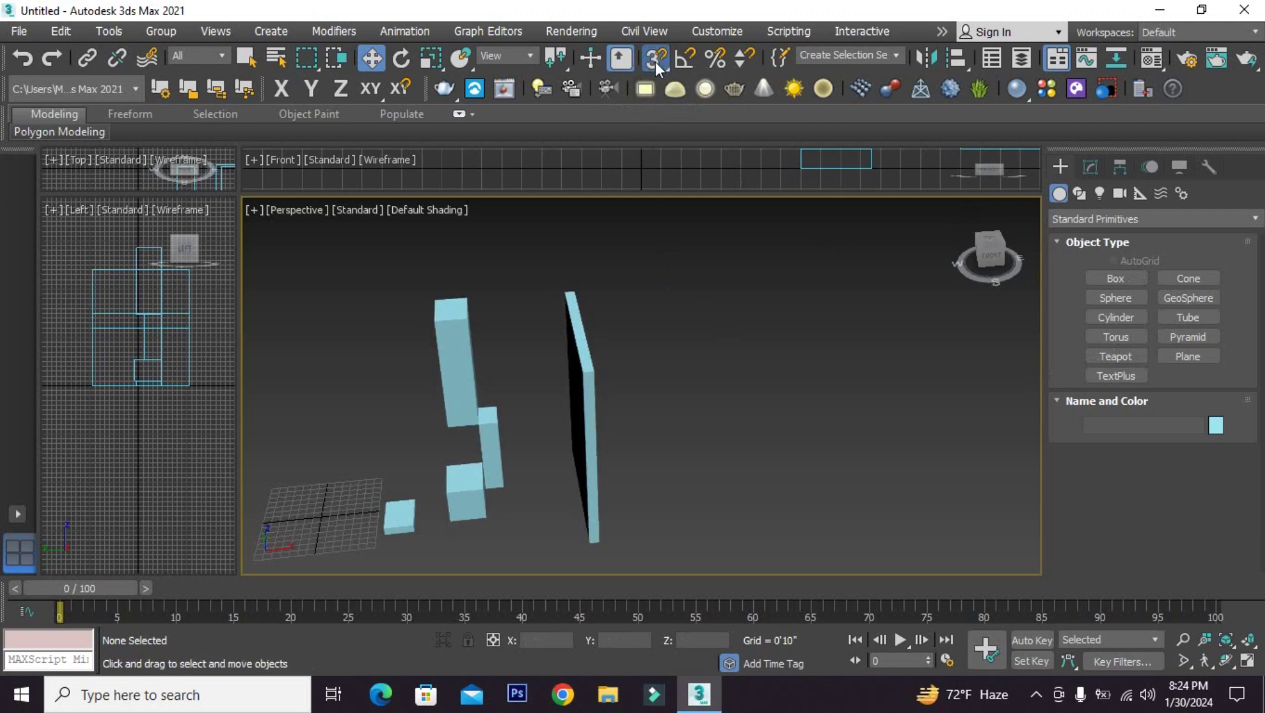
Abandon the new box, turn snaps off, return to Select and Move, and review the arrangement.
{"action": "left_click", "coordinate": [1117, 278]}
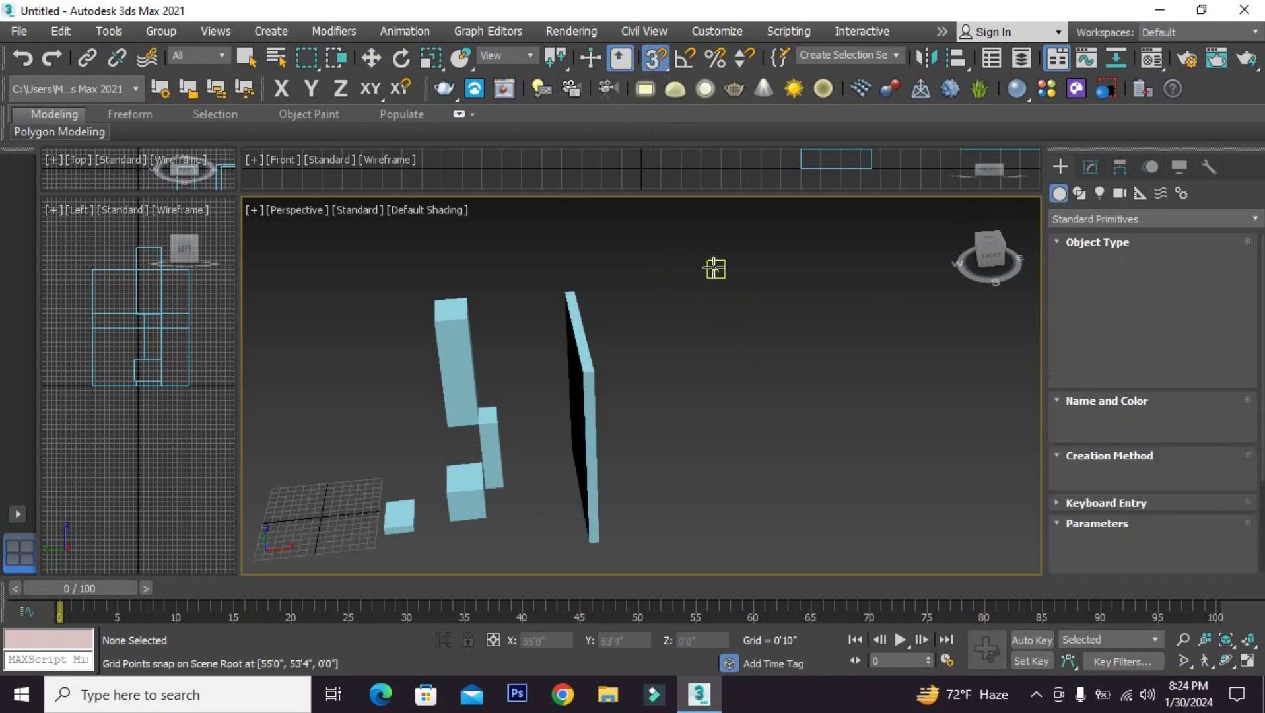
{"action": "left_click", "coordinate": [653, 58]}
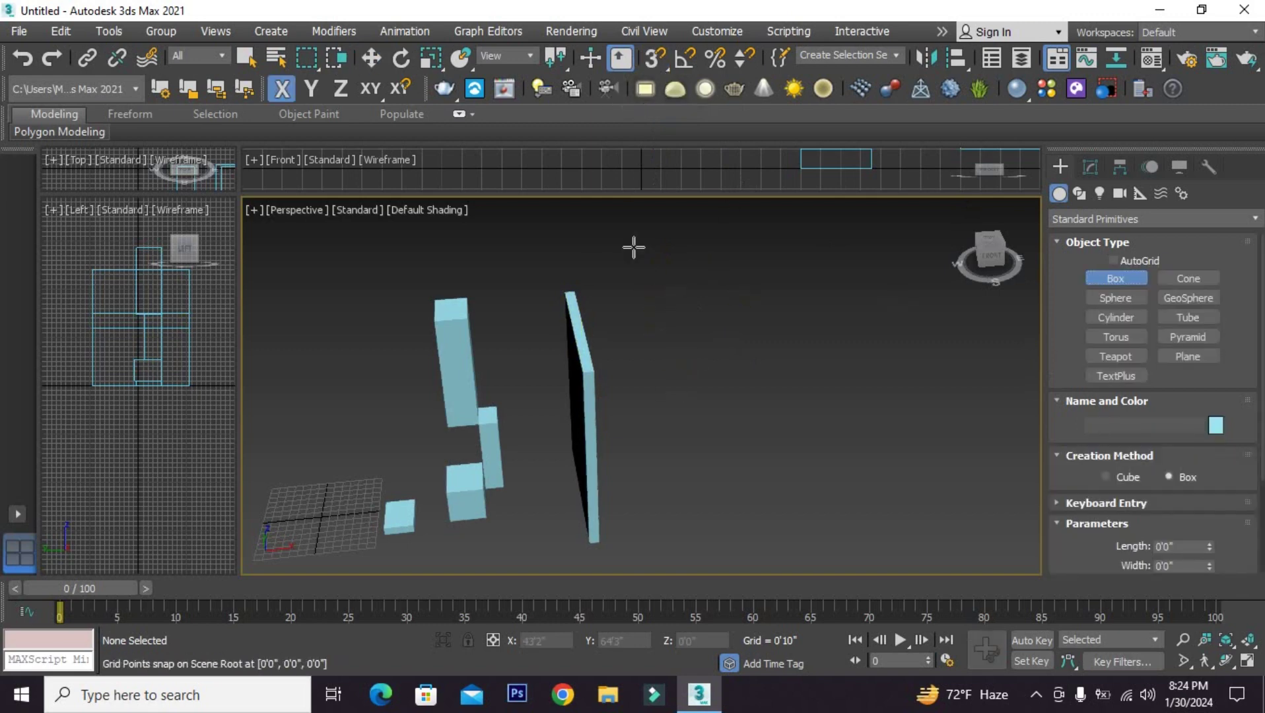
{"action": "key", "text": "w"}
{"action": "middle_click_drag", "start_coordinate": [619, 437], "coordinate": [679, 425]}
{"action": "mouse_move", "coordinate": [596, 446]}
{"action": "middle_mouse_down", "text": "alt"}
{"action": "mouse_move", "coordinate": [635, 460]}
{"action": "mouse_move", "coordinate": [669, 443]}
{"action": "middle_mouse_up", "text": "alt"}
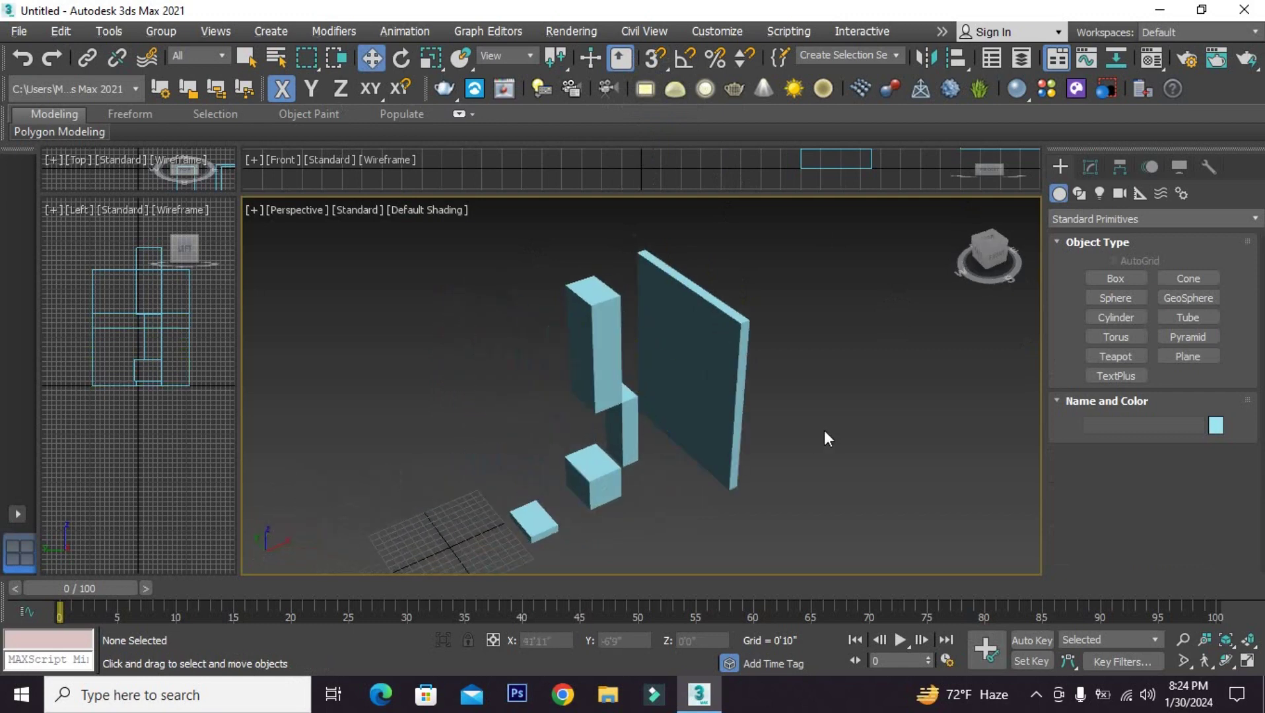